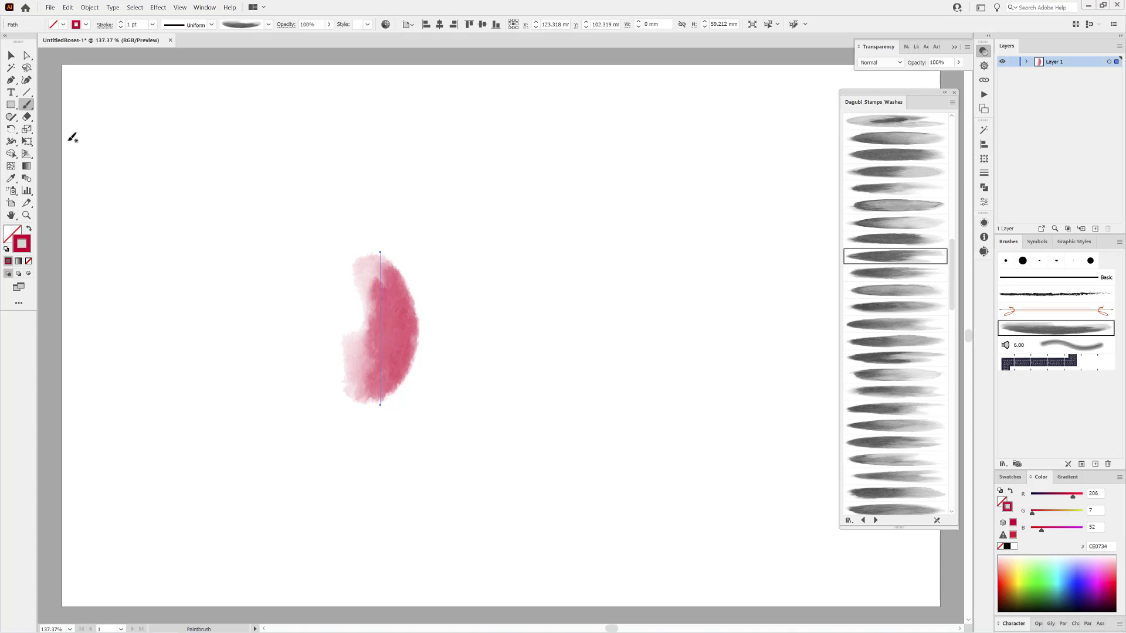
Reshape the petal stroke with the Width tool, tapering both ends and widening the middle
click(12, 143)
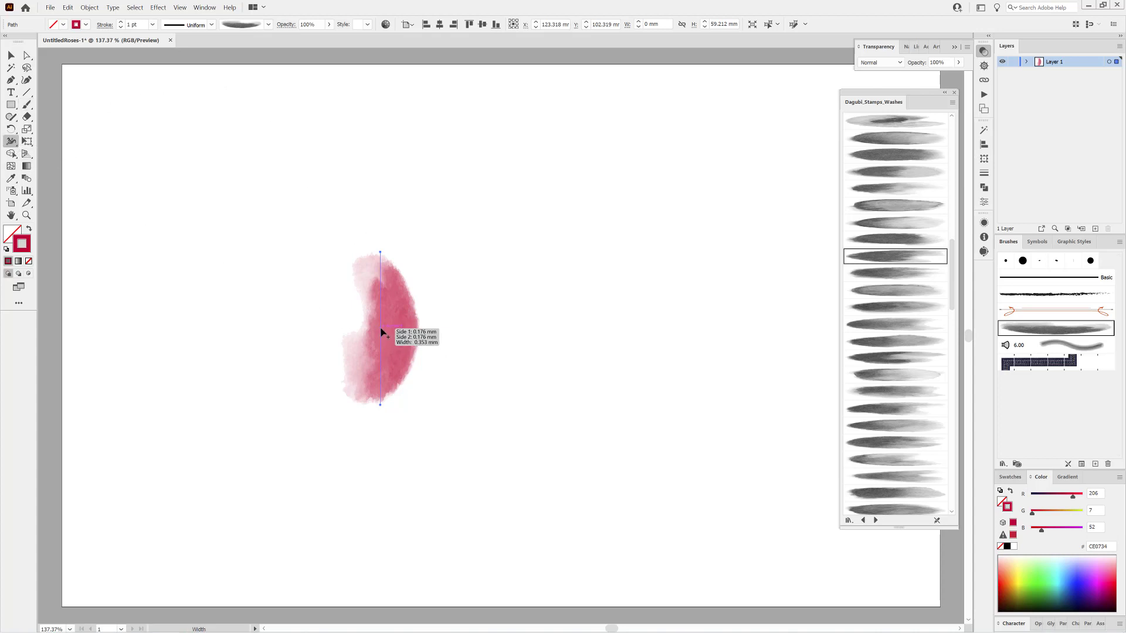
drag(417, 328, 417, 330)
scroll(408, 337, up, 5)
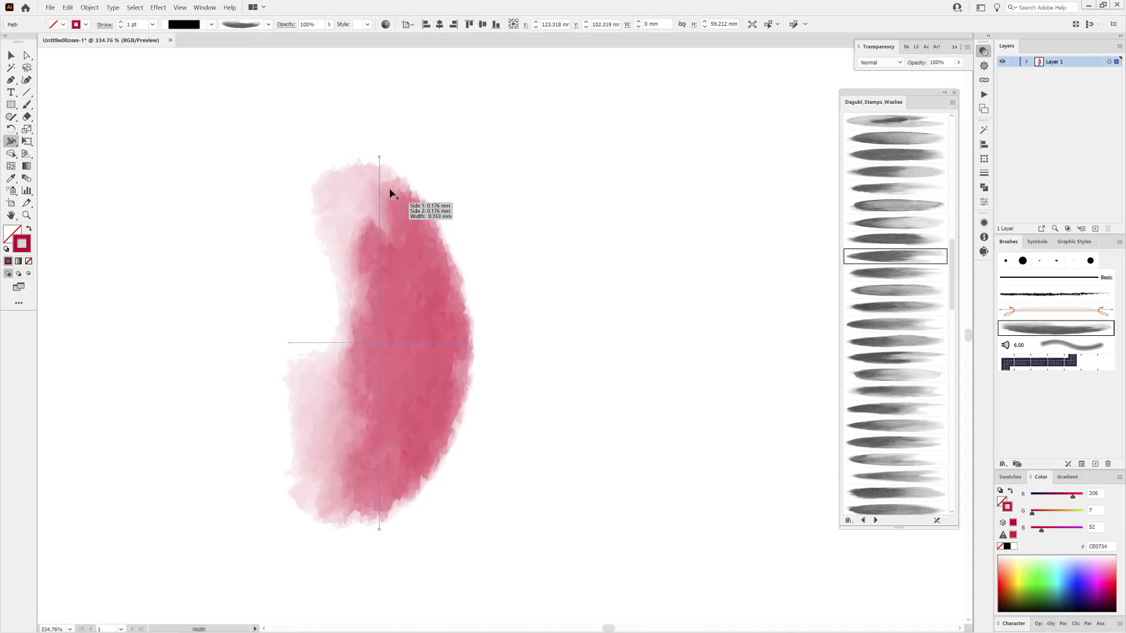
mouse_move(457, 163)
mouse_down()
mouse_move(467, 158)
mouse_move(432, 157)
mouse_up()
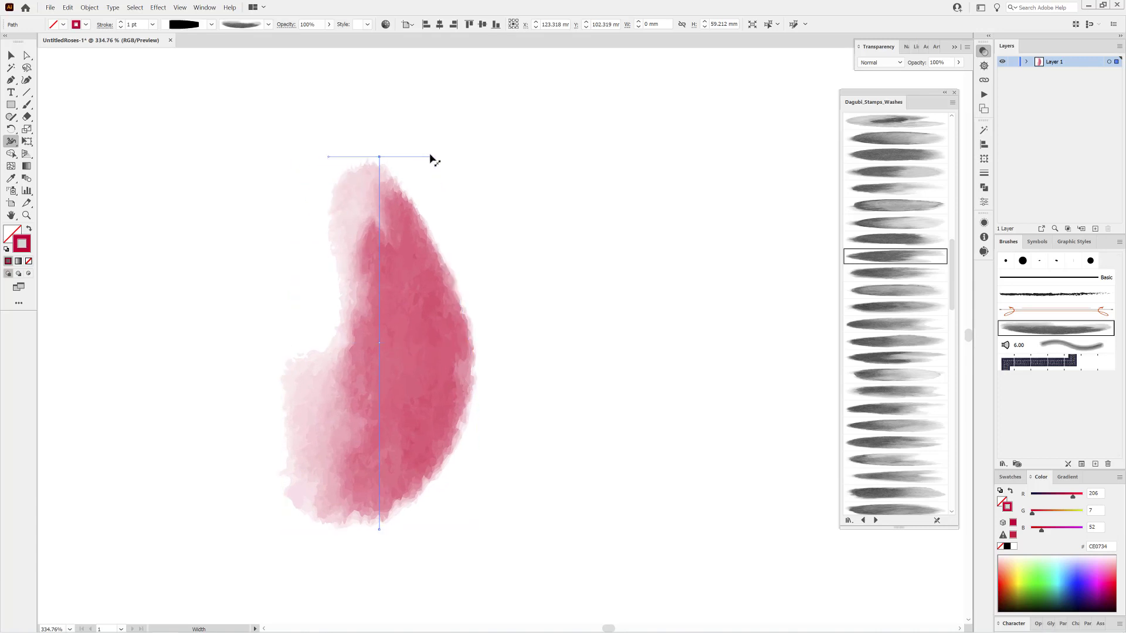
mouse_move(408, 542)
mouse_down()
mouse_move(465, 533)
mouse_move(422, 533)
mouse_up()
drag(426, 379, 455, 357)
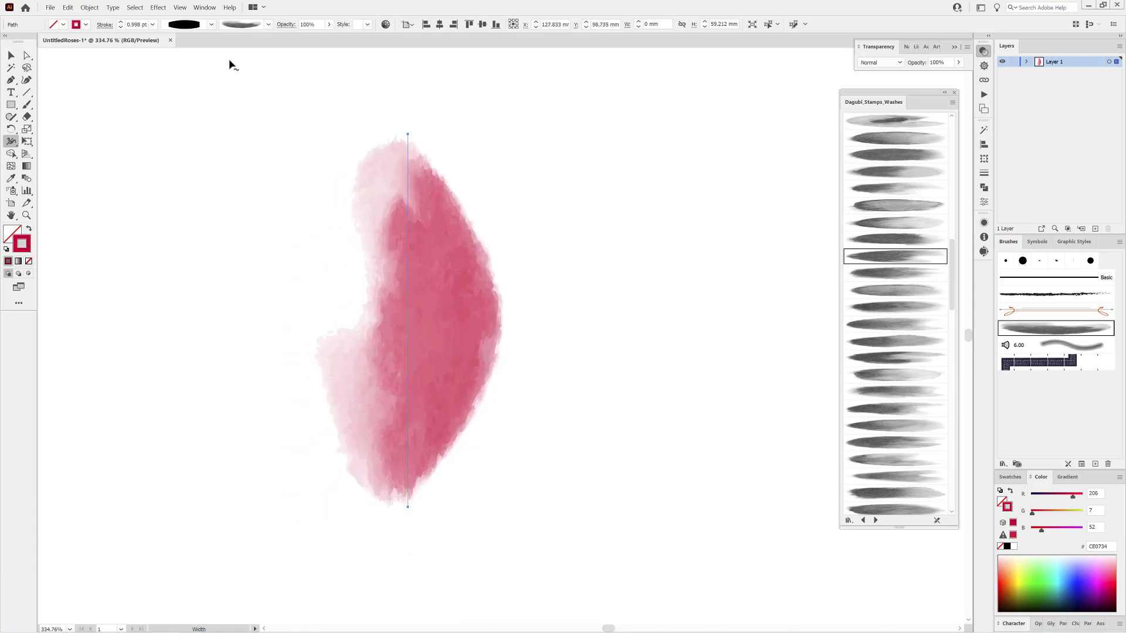
Save the petal stroke's width shape as a variable width profile under the default name and deselect the stroke
click(211, 24)
click(179, 150)
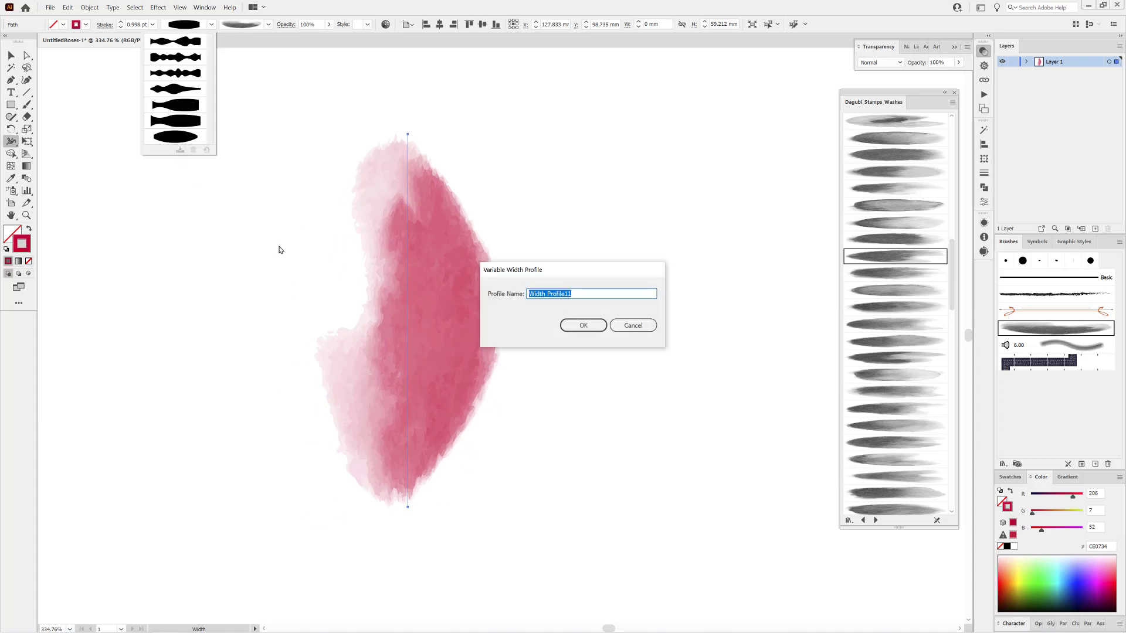
click(580, 326)
key(ctrl+0)
click(542, 338)
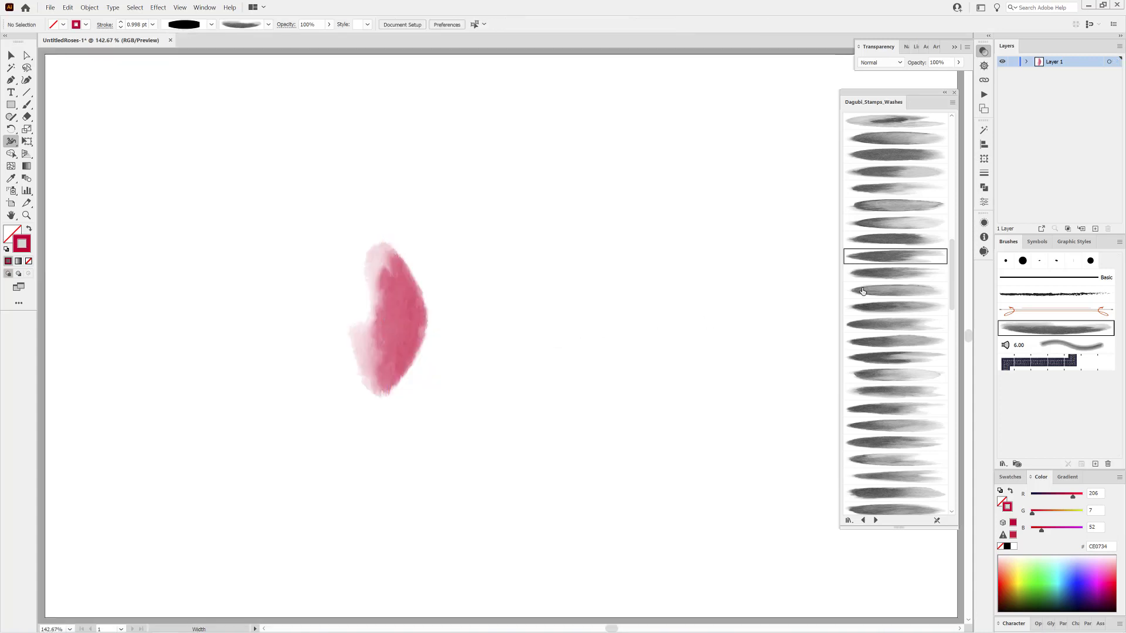
Add the Stamps_Washes_049 and Stamps_Washes_051 brushes to the document and set their stroke direction to top to bottom
click(899, 275)
double_click(1052, 345)
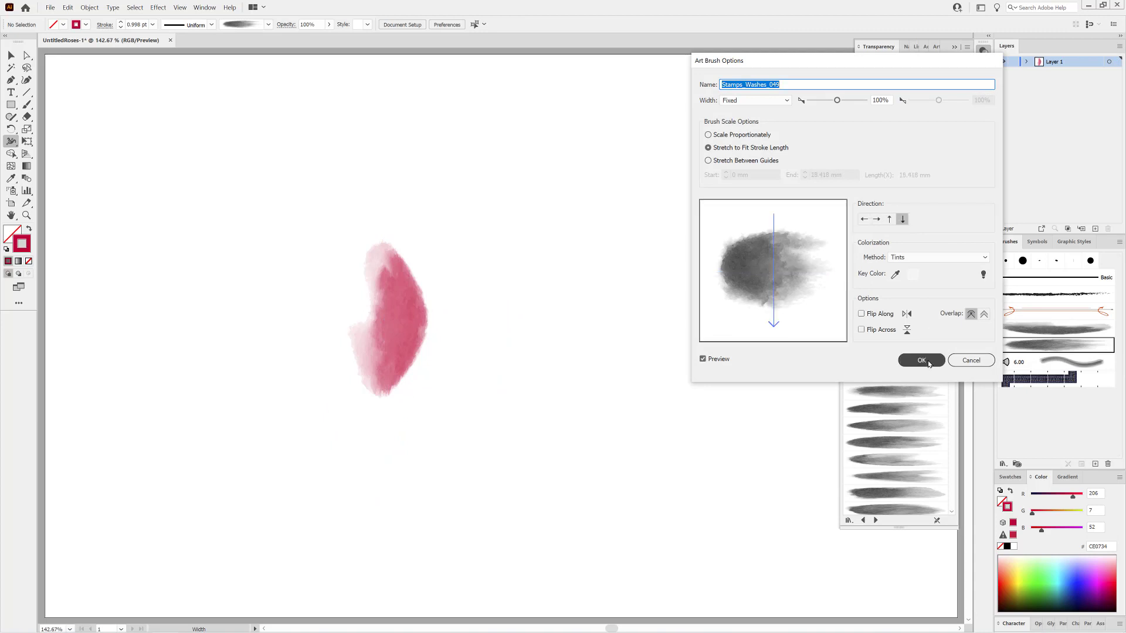
click(928, 363)
click(921, 307)
double_click(1058, 363)
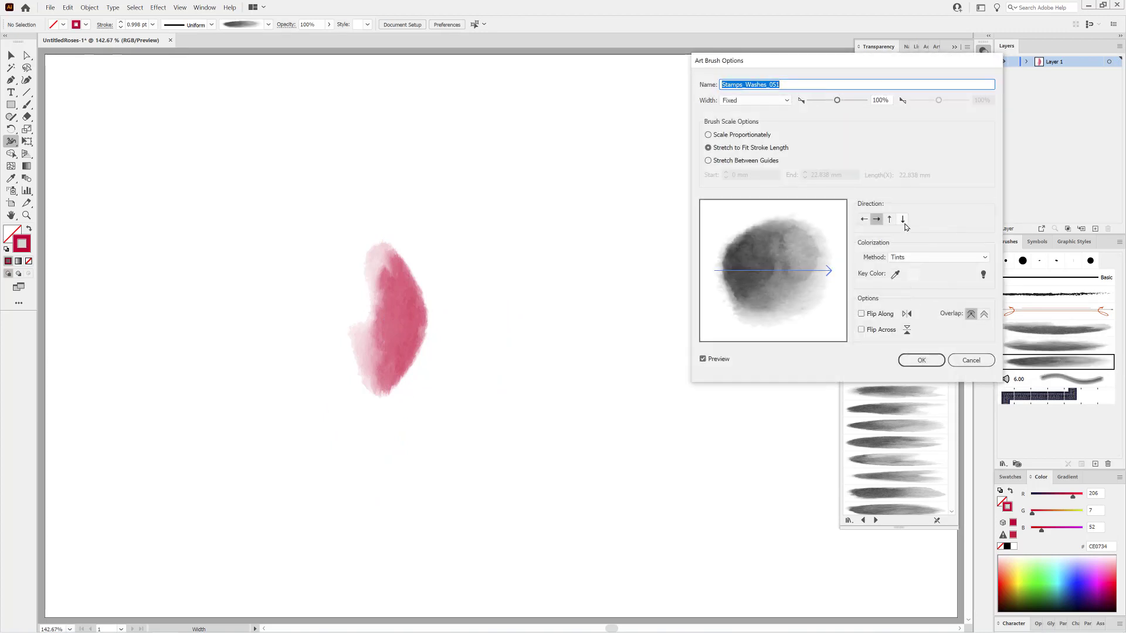
click(921, 360)
Add the Stamps_Washes_052 and Stamps_Washes_054 brushes to the document and set their stroke direction to top to bottom
click(905, 322)
double_click(1055, 378)
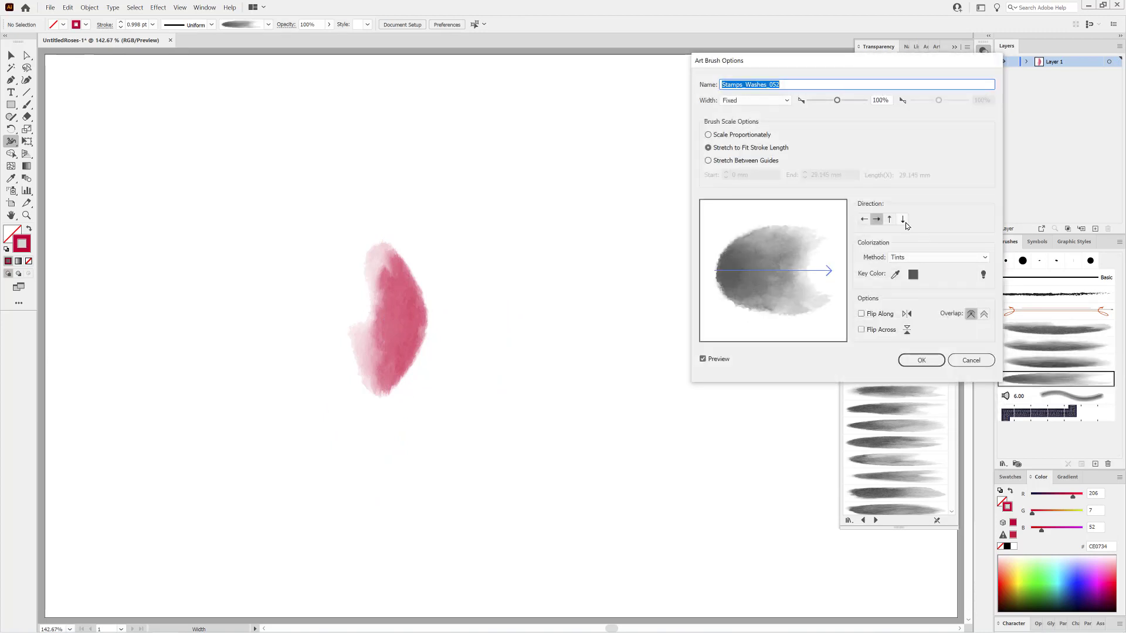
click(920, 360)
click(912, 358)
double_click(1055, 396)
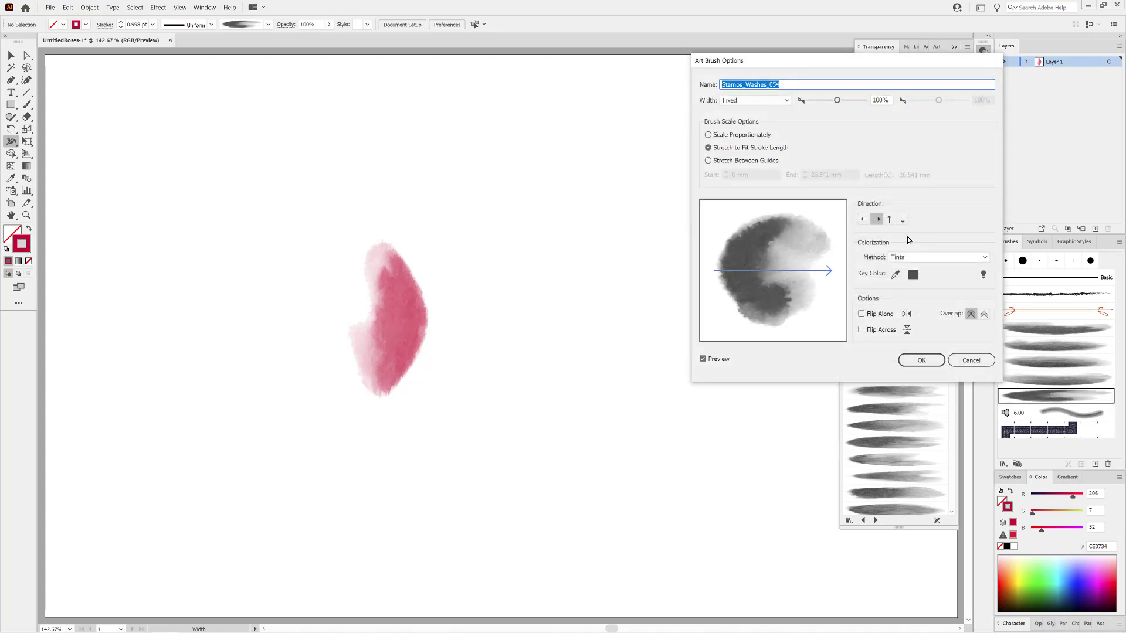
click(921, 360)
Add Stamps_Washes_057 and the library brush directly before it to the document, setting both stroke directions to top to bottom
click(920, 408)
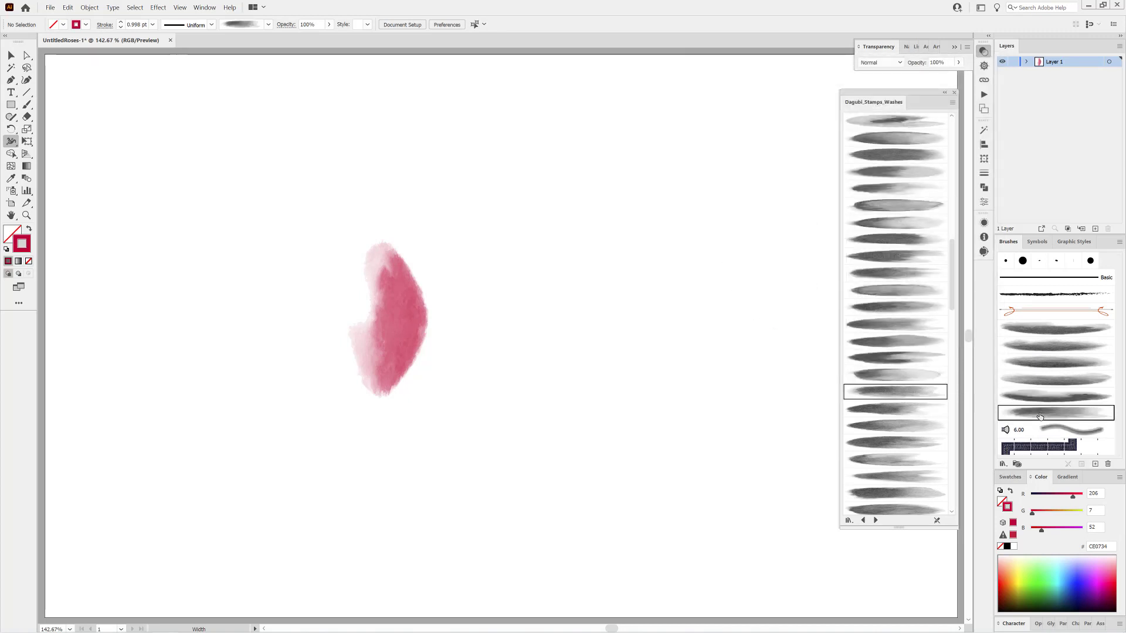
double_click(1040, 413)
click(921, 358)
click(914, 409)
double_click(1056, 430)
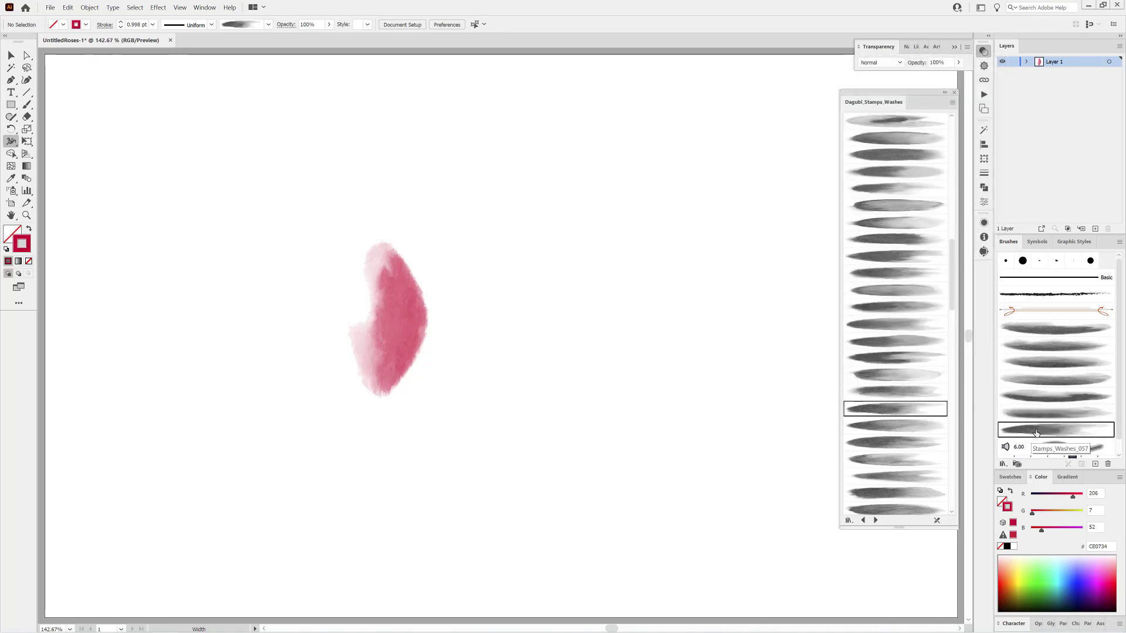
click(921, 360)
Add Stamps_Washes_061, the brush directly before it and Stamps_Washes_066 to the document, setting their stroke directions to top to bottom
scroll(924, 306, down, 3)
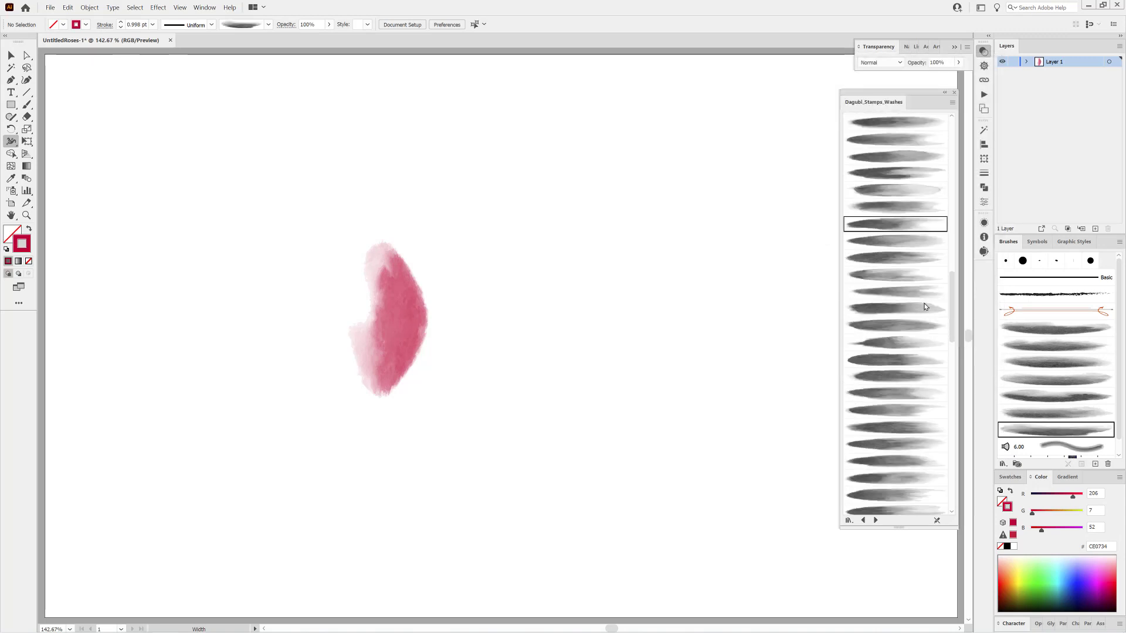
click(911, 276)
double_click(1051, 430)
click(921, 360)
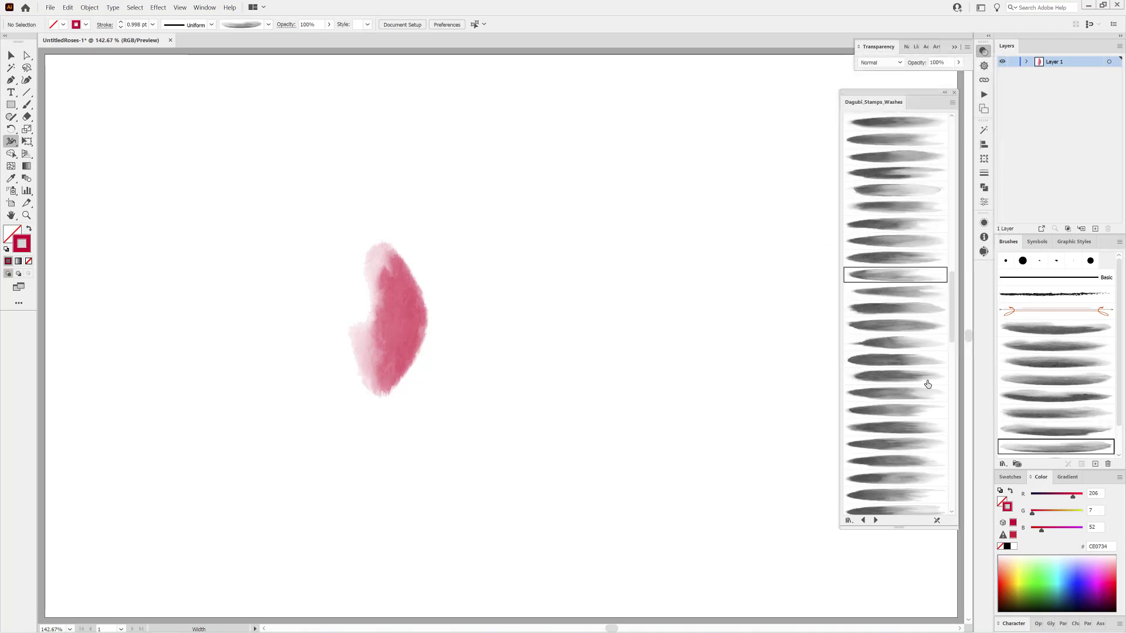
click(908, 291)
double_click(1056, 449)
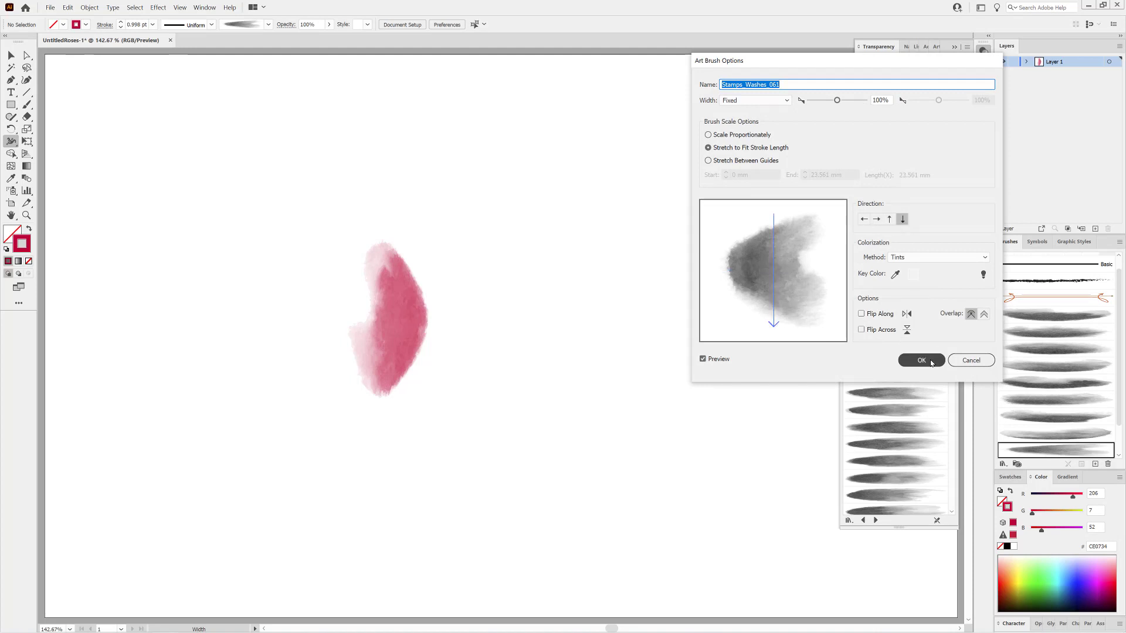
click(922, 360)
click(912, 376)
double_click(1056, 449)
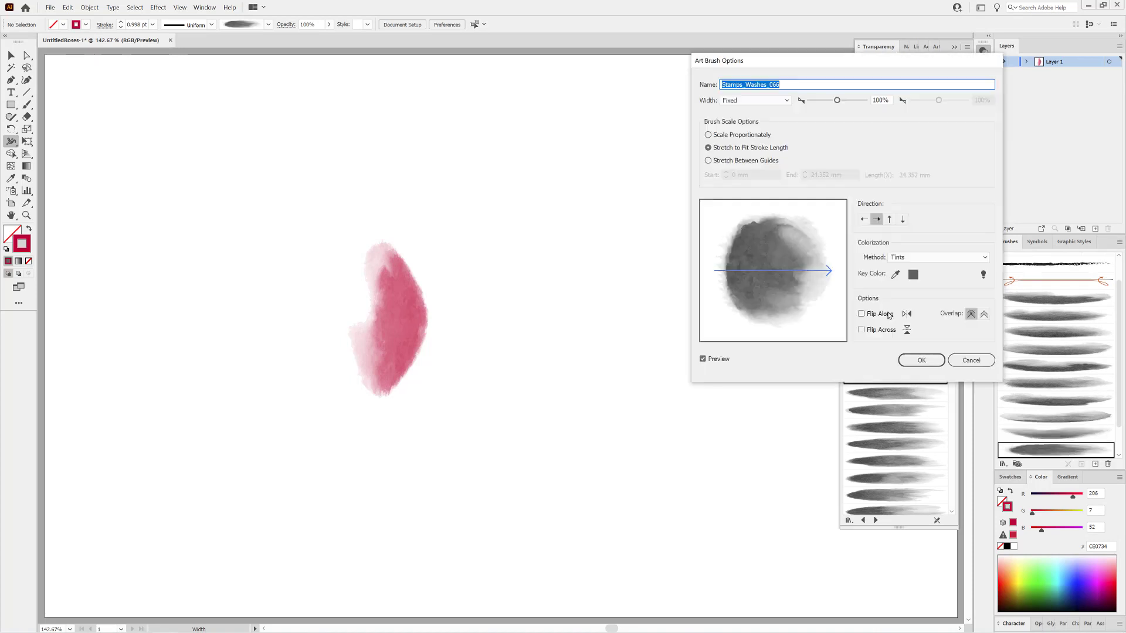
click(922, 360)
Paint a vertical stroke about 57 mm tall beside the petal with the Stamps_Washes_049 brush and apply the saved width profile
click(1052, 315)
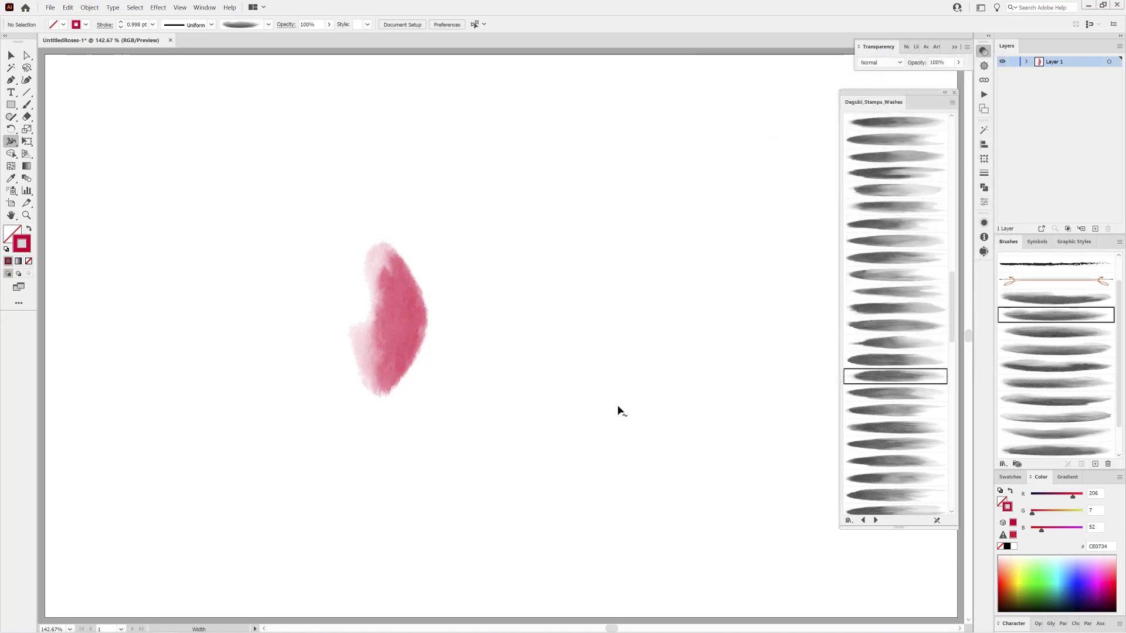
click(26, 104)
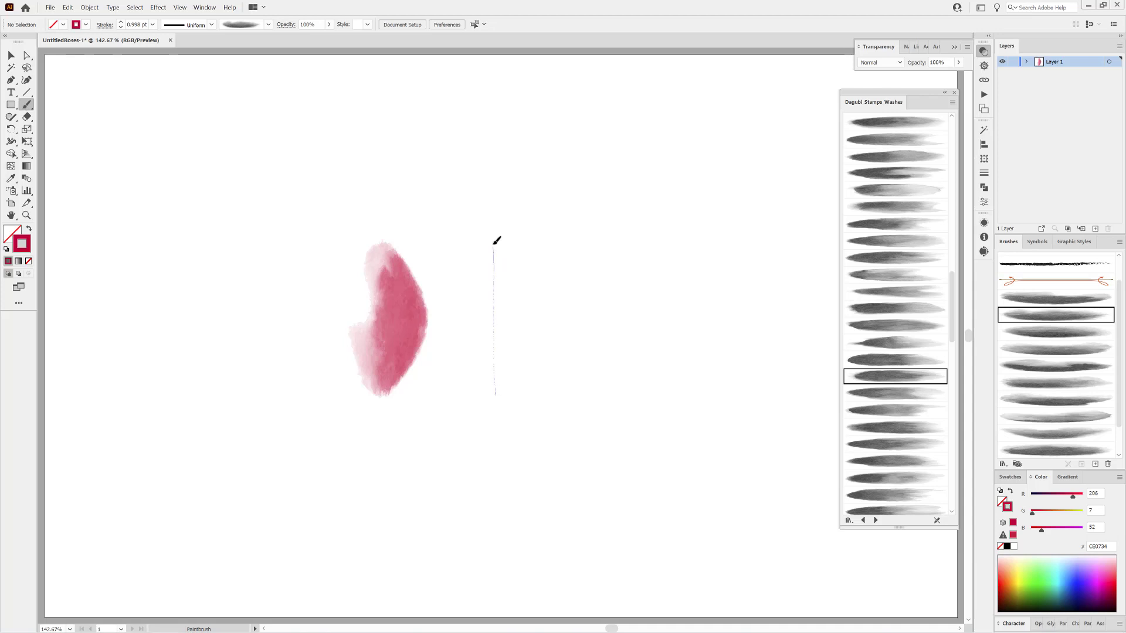
drag(494, 244, 493, 242)
ctrl+click(493, 283)
click(211, 24)
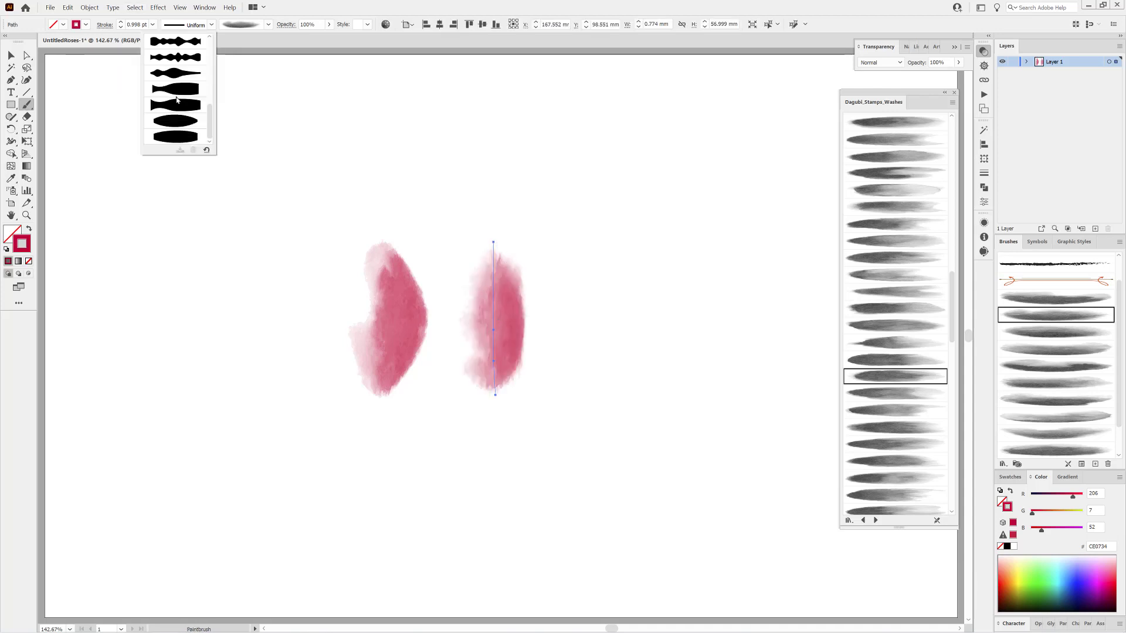
click(181, 141)
ctrl+click(779, 355)
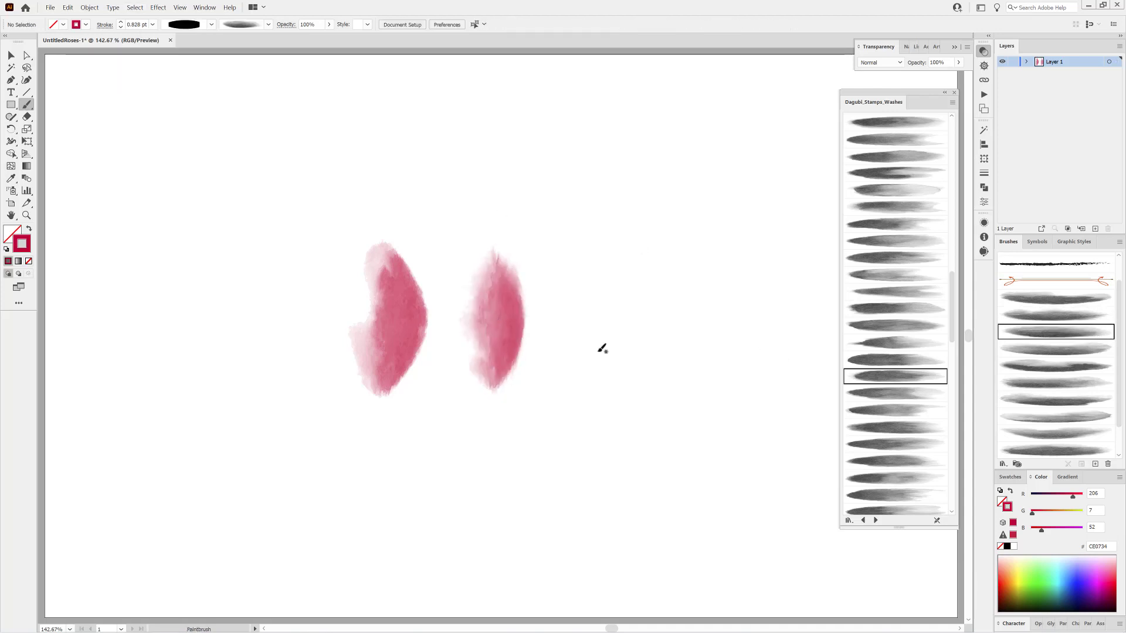
Paint two more vertical petals beside it, about 54 mm tall with Stamps_Washes_051 and about 51 mm tall with Stamps_Washes_052
drag(588, 385, 583, 243)
click(1043, 350)
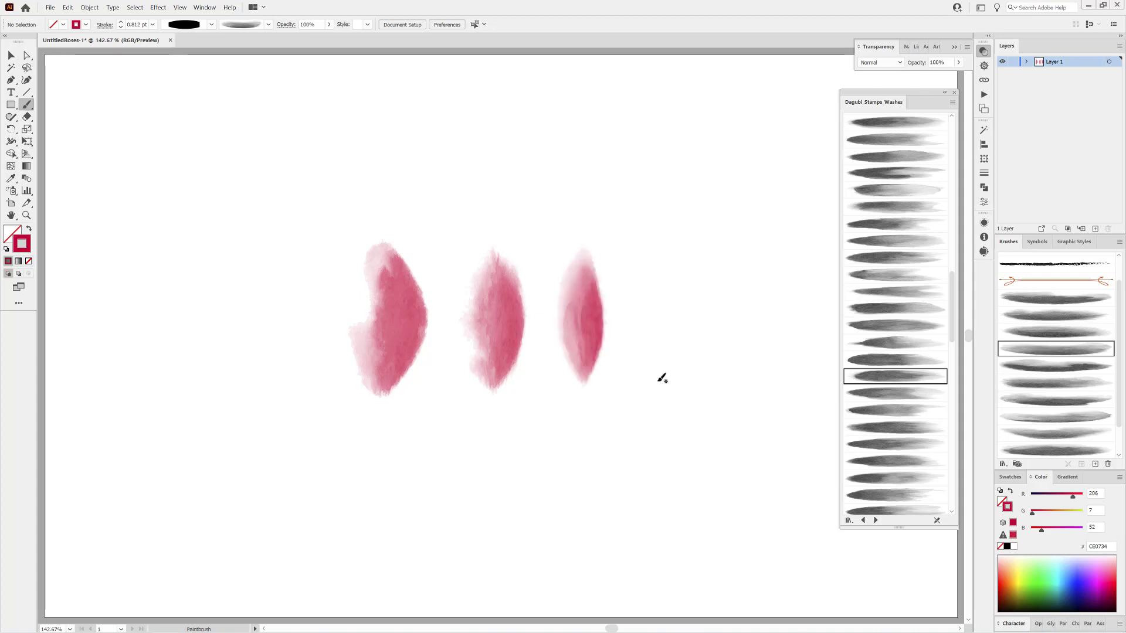
drag(657, 247, 658, 245)
key(v)
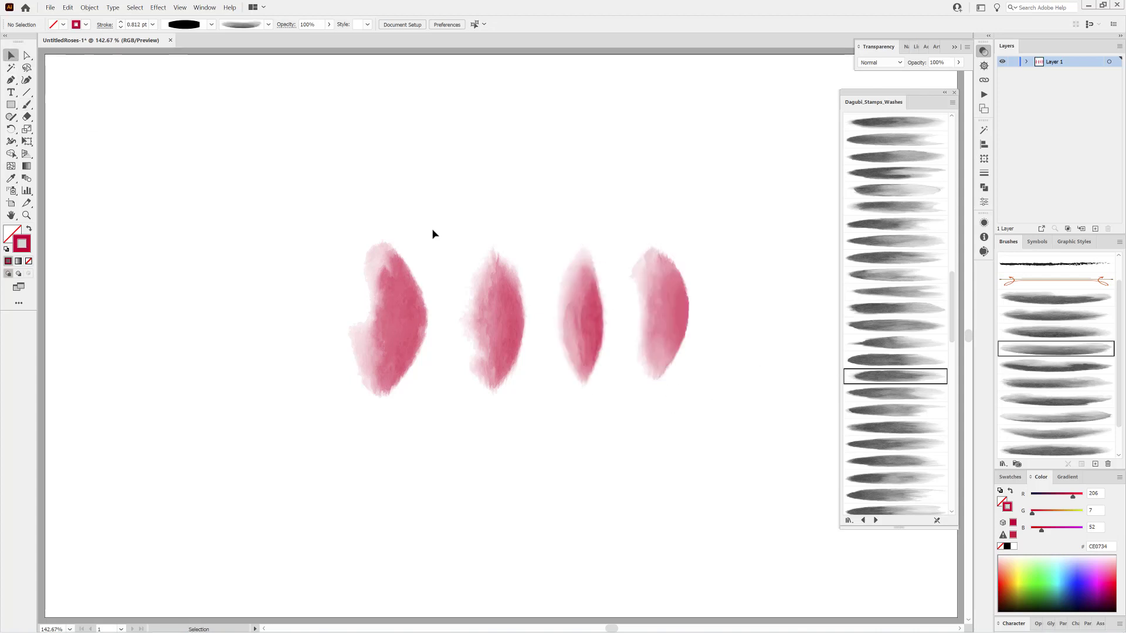
Lighten the three newer petals progressively to R214 G50 B87, R227 G113 B139 and R237 G162 B179
drag(448, 208, 727, 435)
drag(1033, 516, 1054, 512)
shift+click(494, 317)
drag(741, 182, 630, 375)
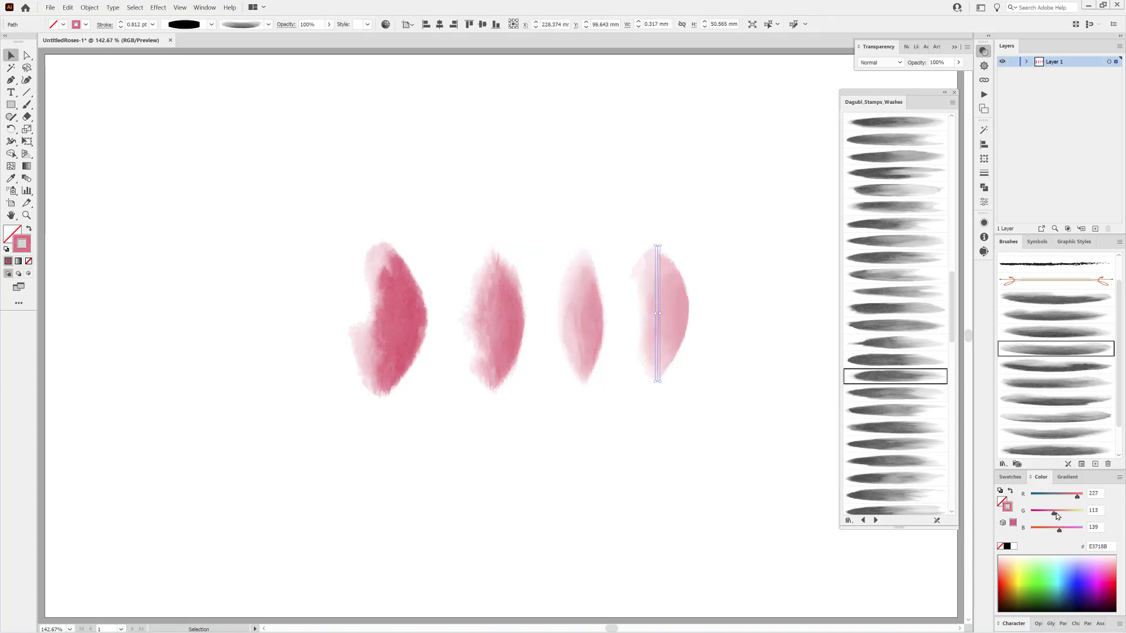
drag(1056, 516, 1064, 513)
click(781, 515)
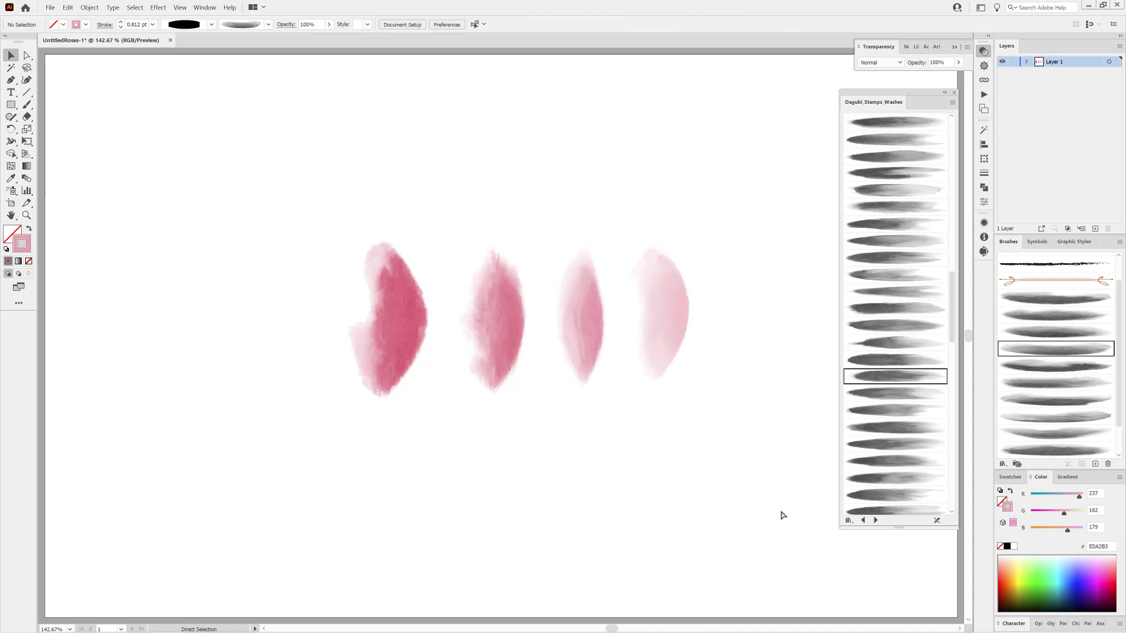
Save the first two petals' colours, R206 G7 B52 and R214 G50 B87, as global swatches
click(409, 332)
click(1095, 610)
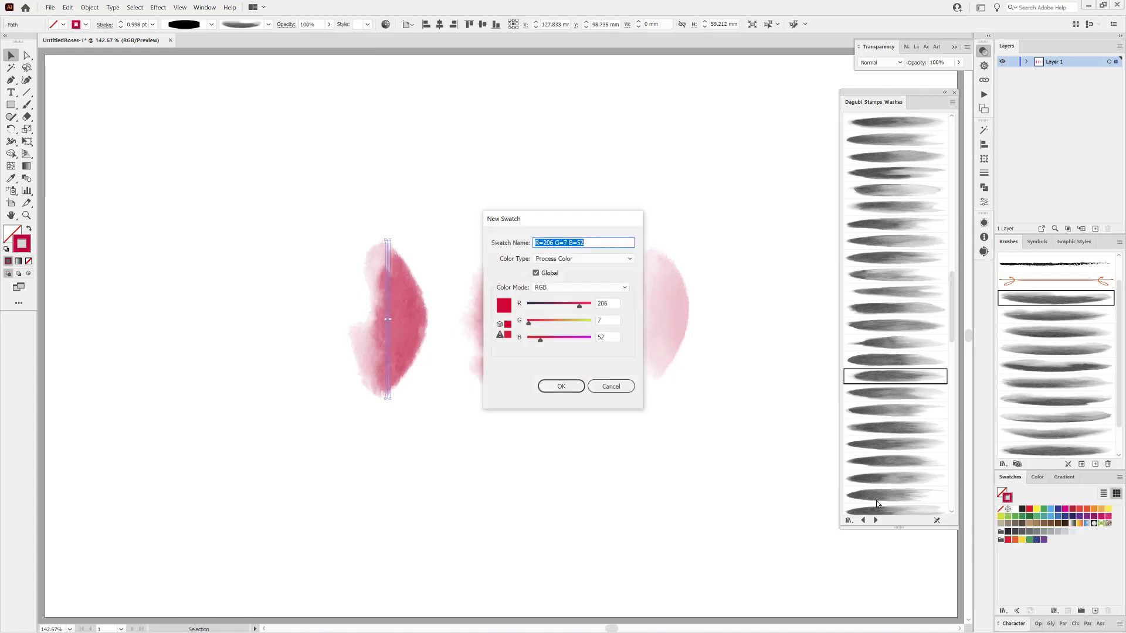
click(557, 389)
click(510, 346)
click(1095, 610)
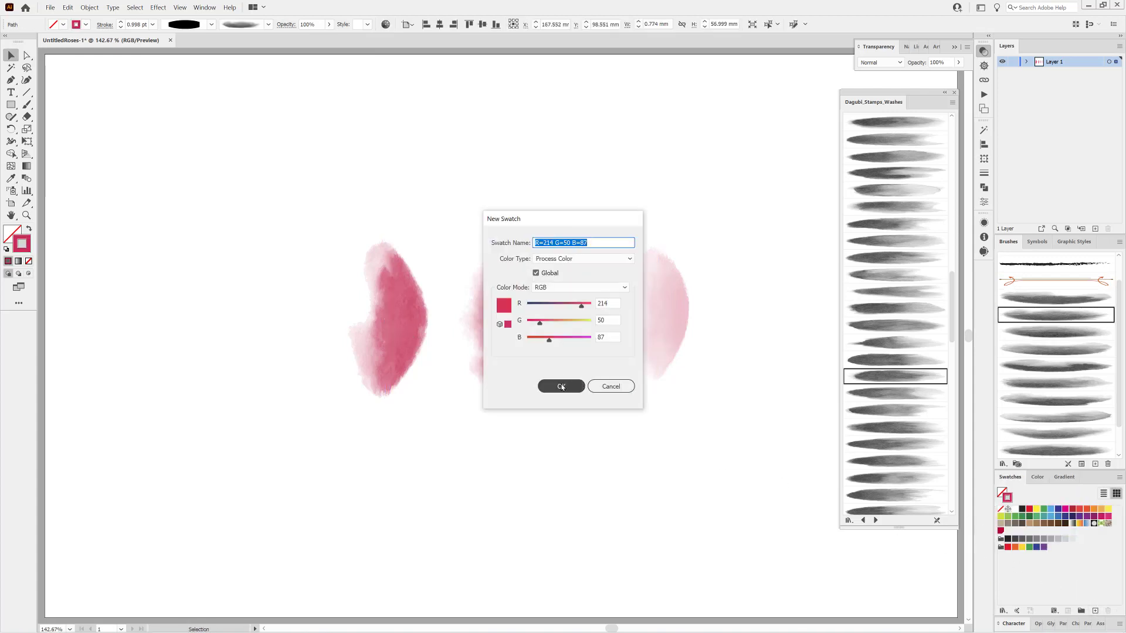
click(558, 384)
Save the third and fourth petals' colours, R227 G113 B139 and R237 G162 B179, as new swatches
click(589, 370)
click(1095, 610)
click(558, 384)
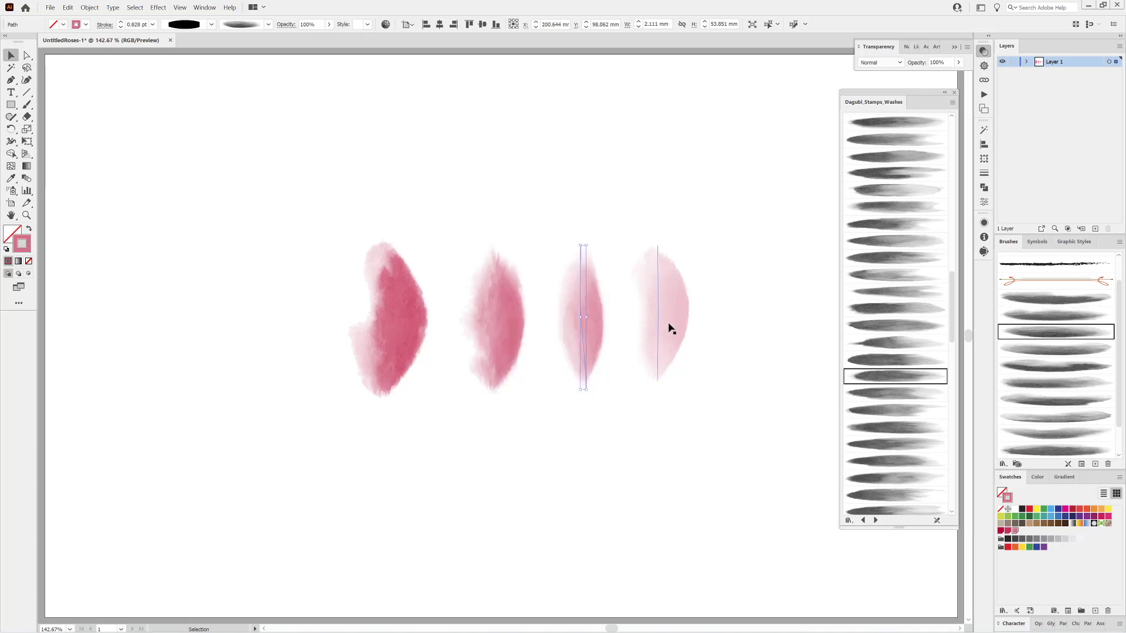
click(668, 327)
click(1094, 611)
click(560, 384)
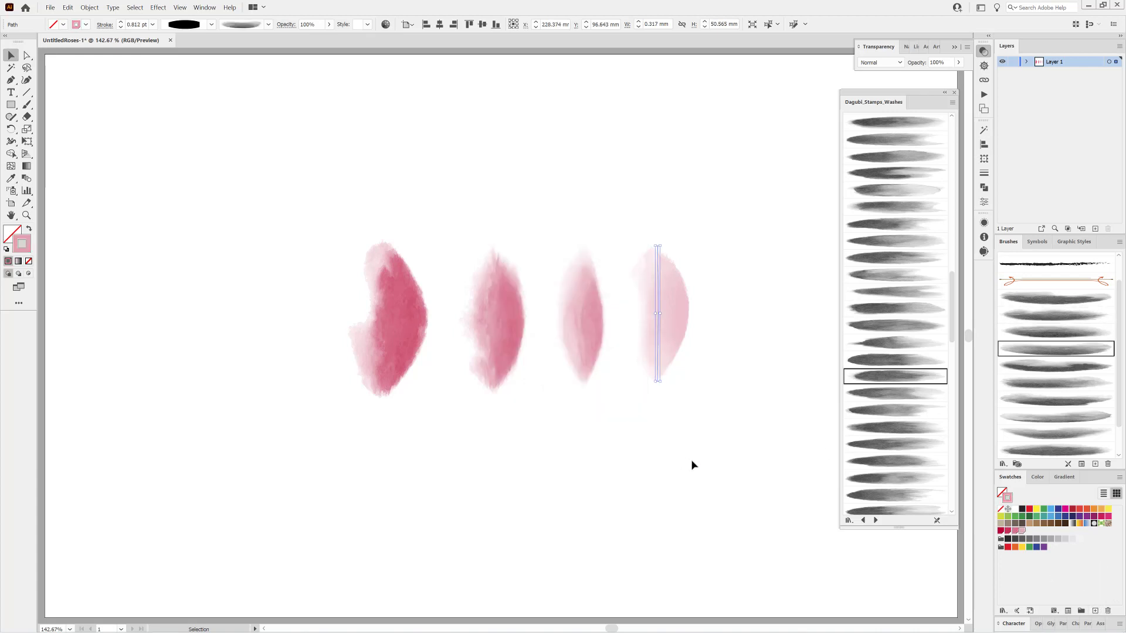
Select all four test petals and cut them from the artboard
click(730, 455)
drag(662, 288, 230, 409)
click(68, 9)
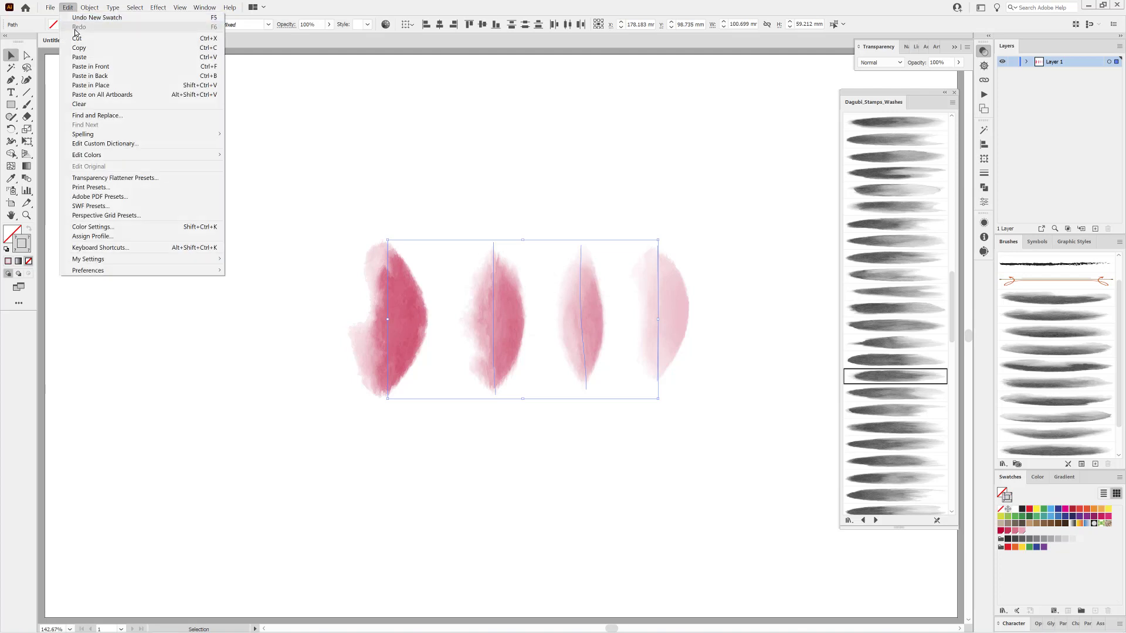
click(95, 38)
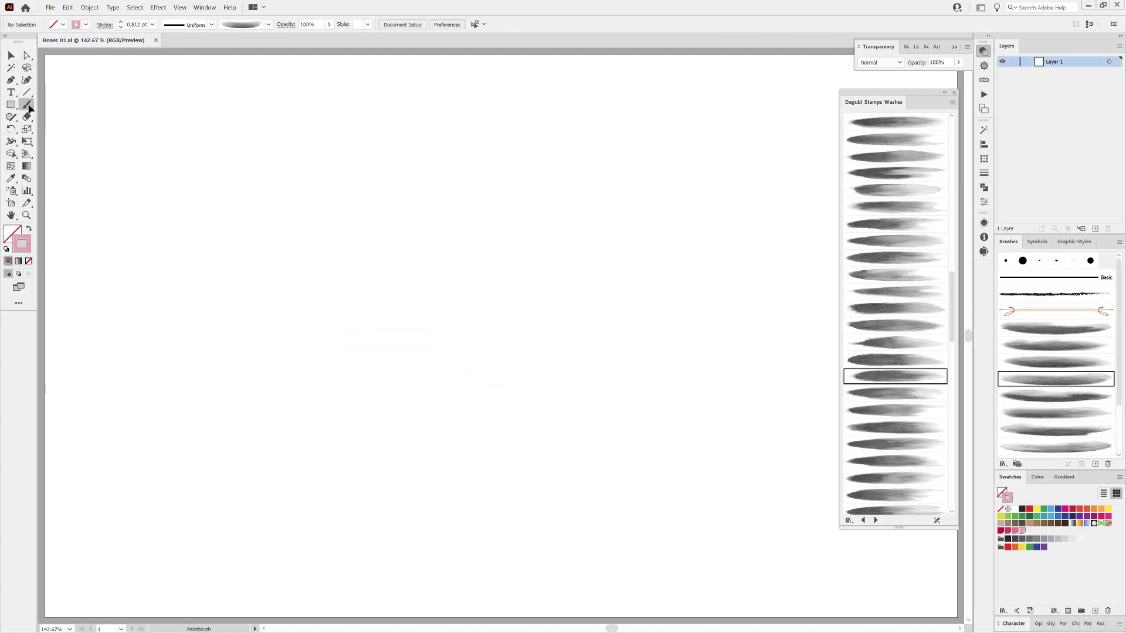
Confirm the Paintbrush options and prepare the first wash brush with the R206 G7 B52 swatch and a 0.25 pt stroke
double_click(27, 104)
click(567, 384)
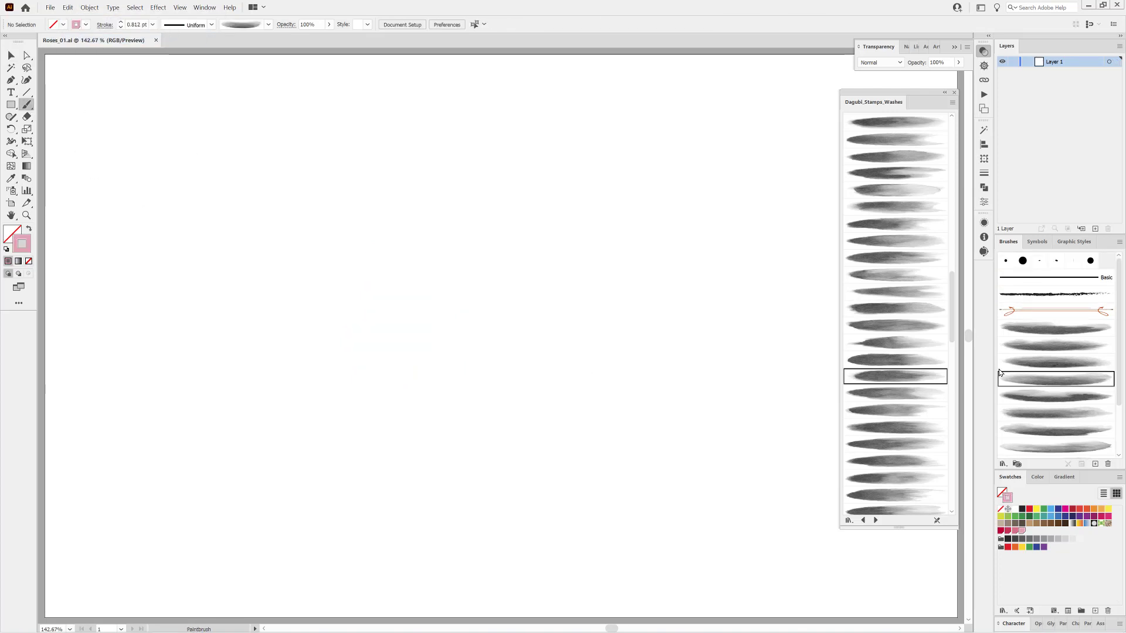
click(1037, 329)
click(1001, 531)
click(153, 24)
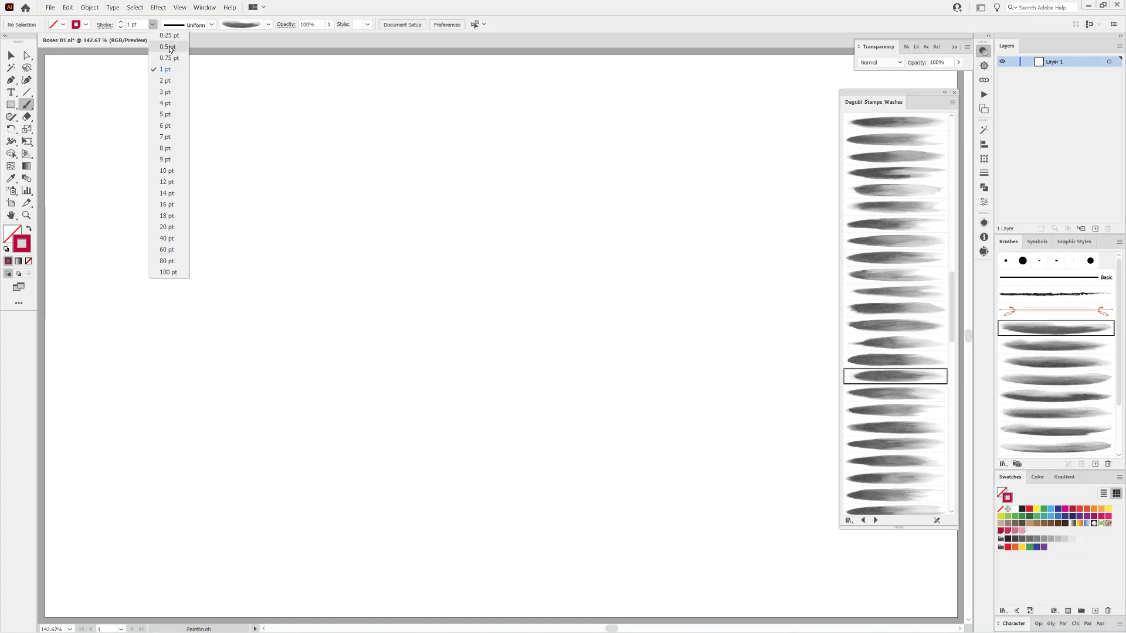
click(164, 35)
Paint a small curved stroke about 8 mm across near the artboard centre, apply the saved width profile and adjust its weight
drag(499, 343, 499, 345)
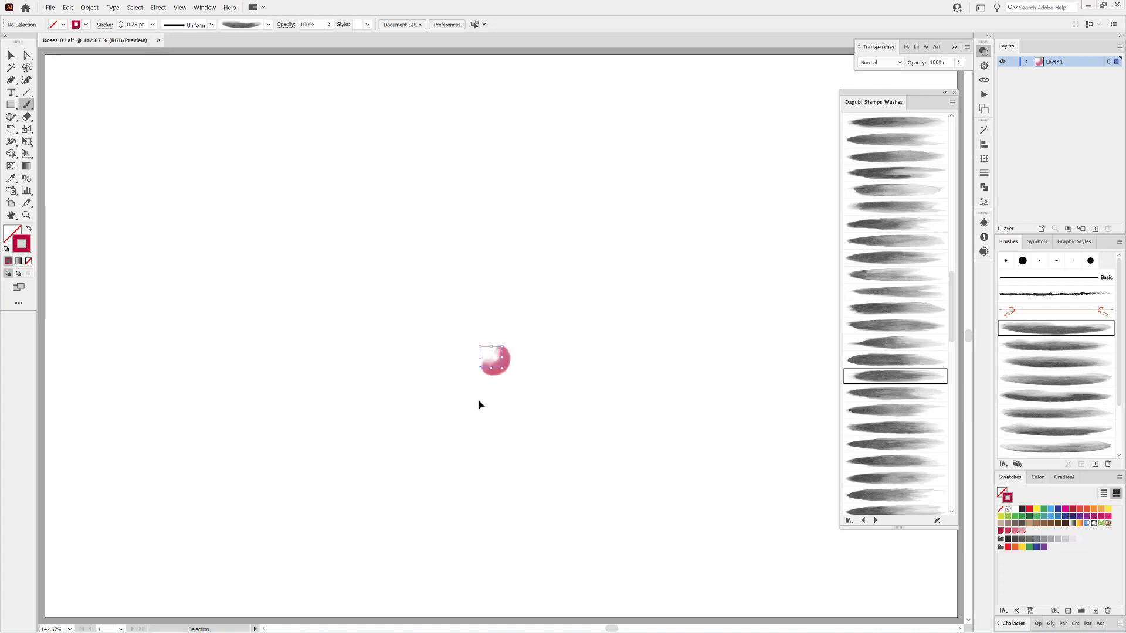
click(211, 25)
scroll(191, 140, down, 3)
click(191, 138)
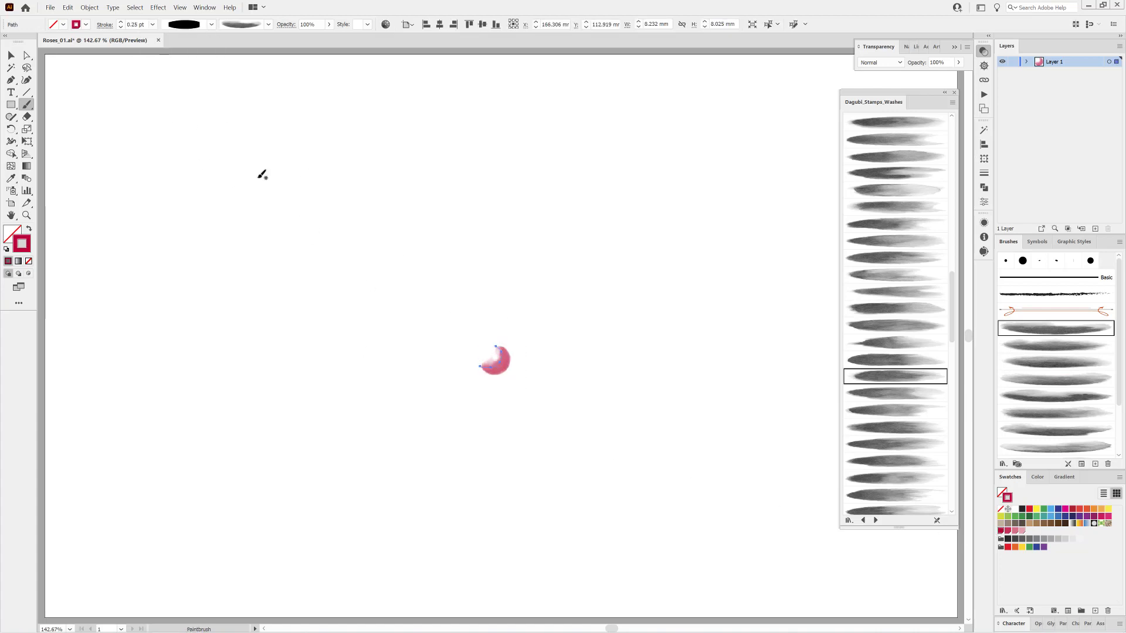
click(121, 27)
key(ctrl+shift+a)
Paint three curved petals wrapping the centre stroke with the second, third and fourth wash brushes, with the first petal at 0.3 pt
click(1019, 347)
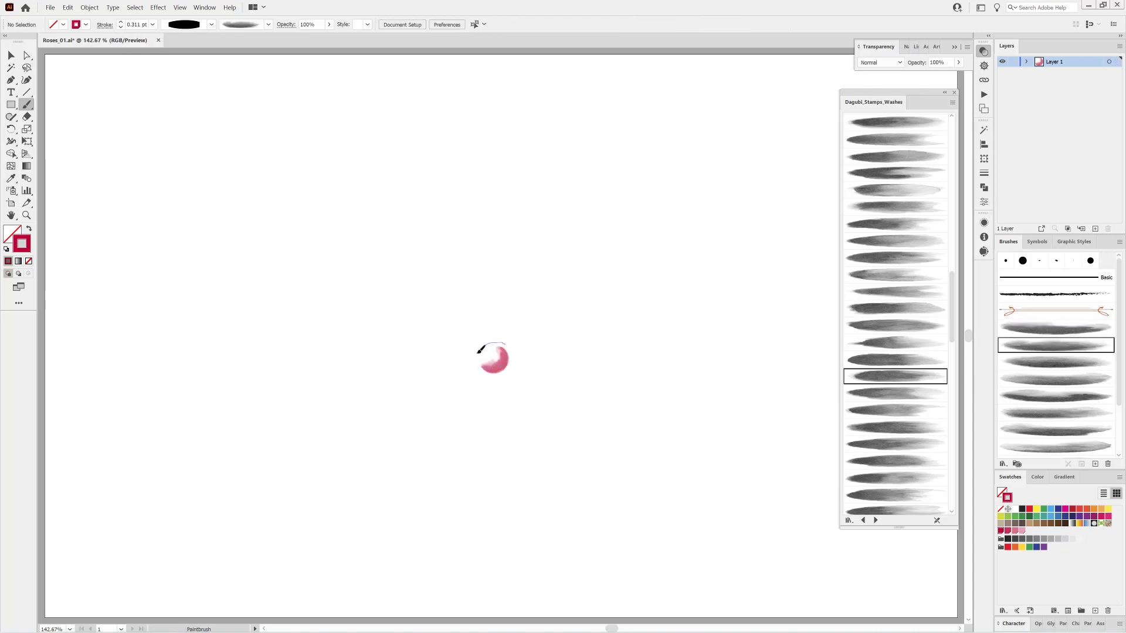
mouse_move(479, 349)
mouse_down()
mouse_move(474, 361)
mouse_move(505, 345)
mouse_up()
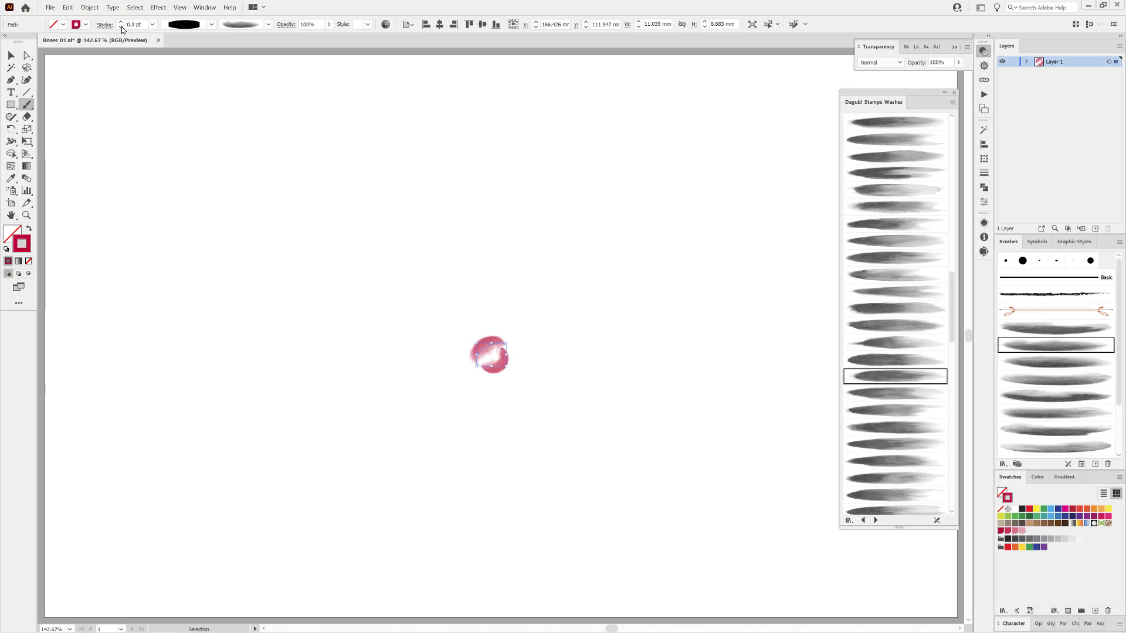
key(ctrl+shift+a)
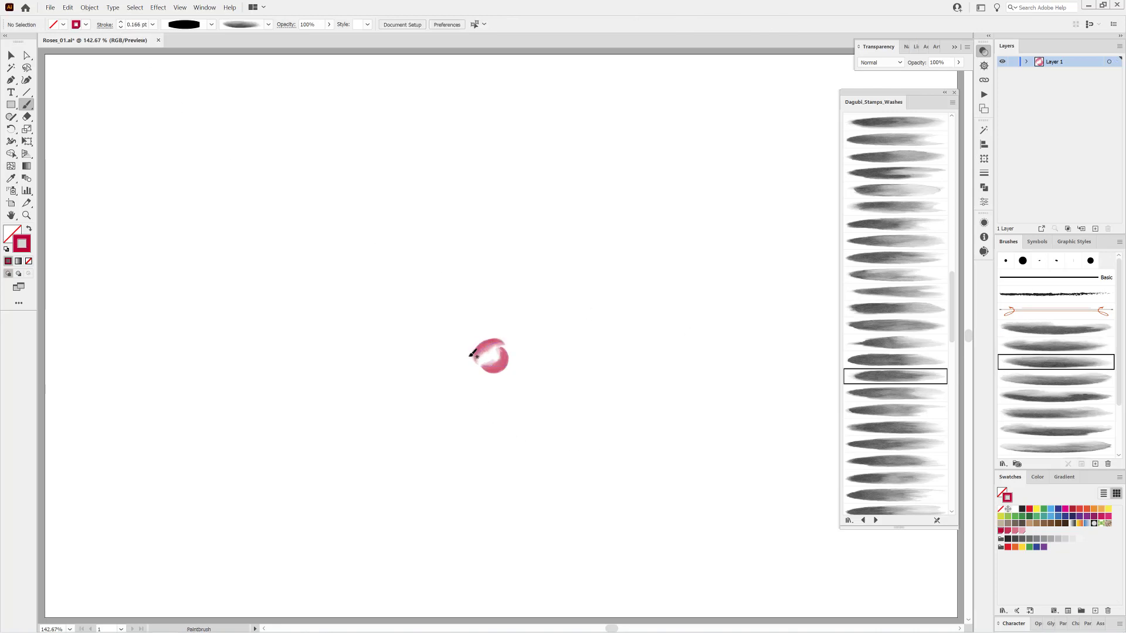
mouse_move(505, 375)
mouse_down()
mouse_move(519, 345)
mouse_move(491, 331)
mouse_up()
click(1021, 381)
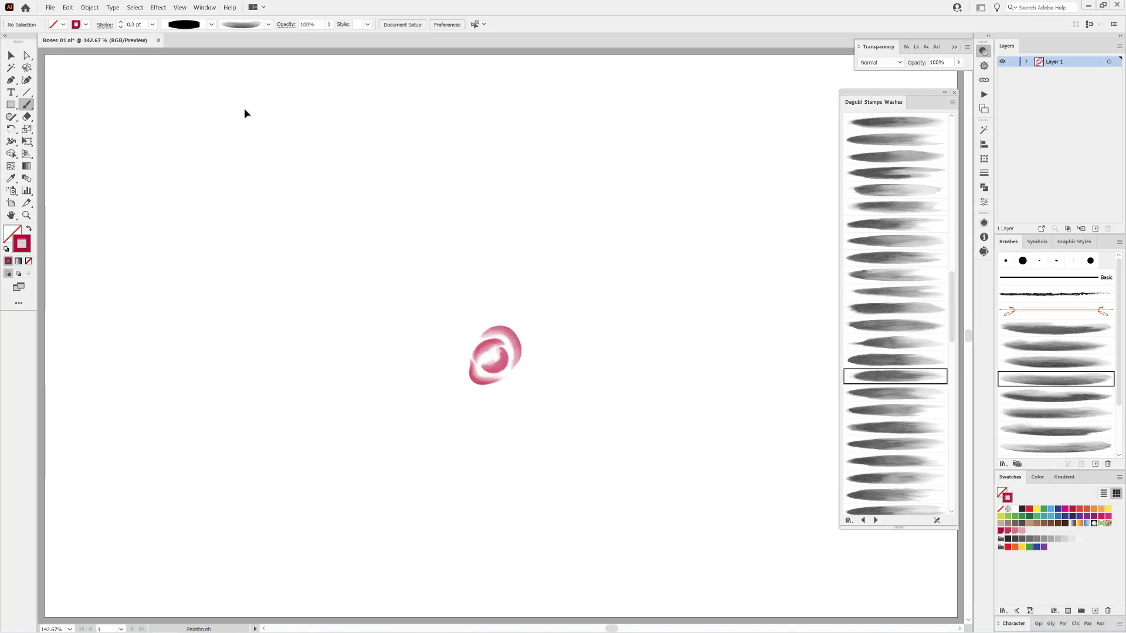
Switch to the next pink swatch and paint petals left and right of the bud with the fifth and sixth wash brushes
click(1001, 528)
click(1050, 396)
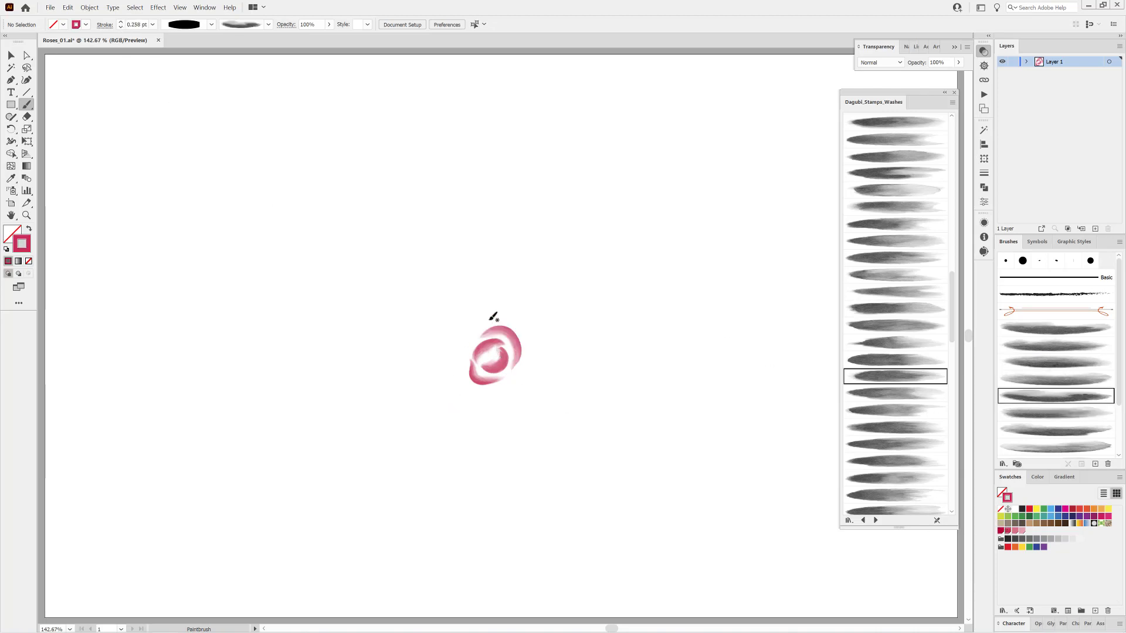
drag(458, 368, 468, 382)
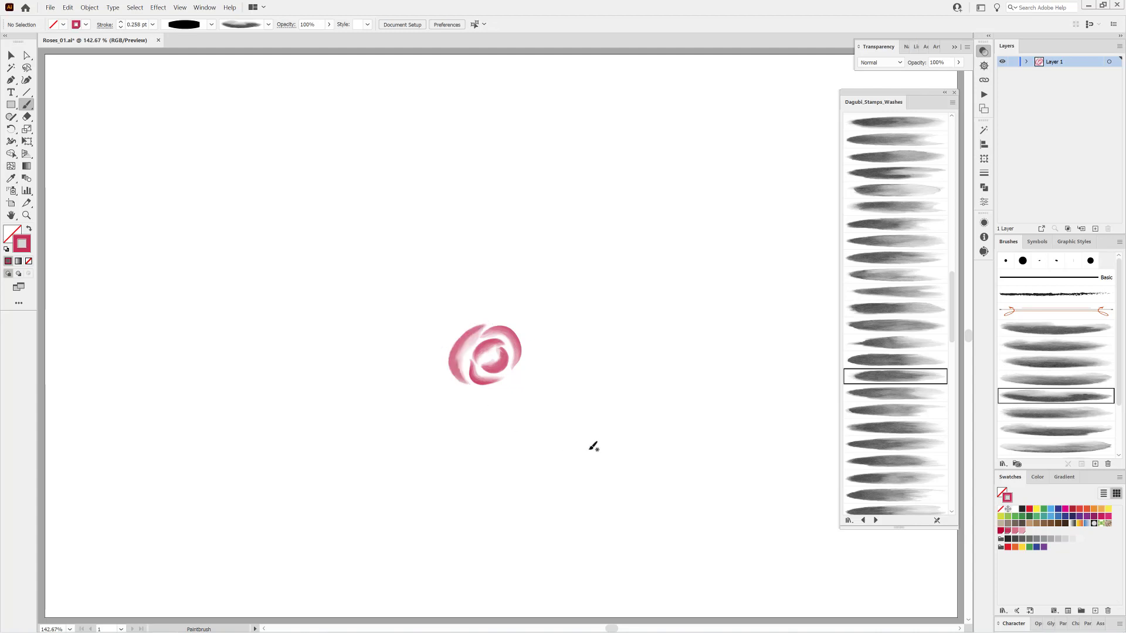
click(1042, 414)
drag(533, 355, 503, 321)
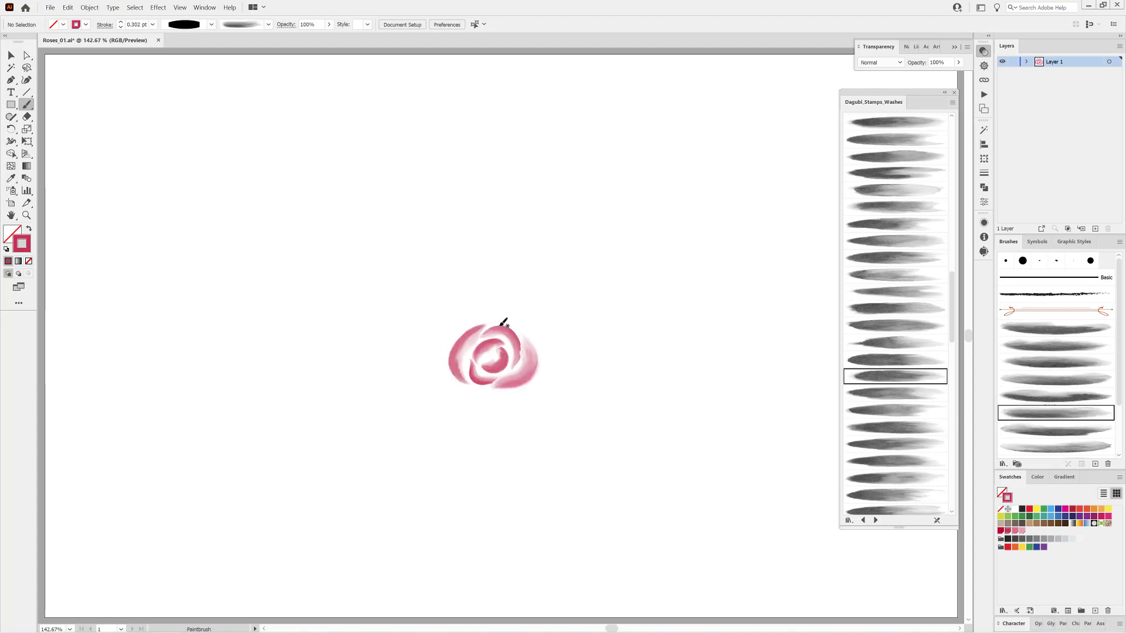
Paint an arched petal above the bud and a curved petal at its lower left with the seventh and eighth wash brushes
click(1015, 430)
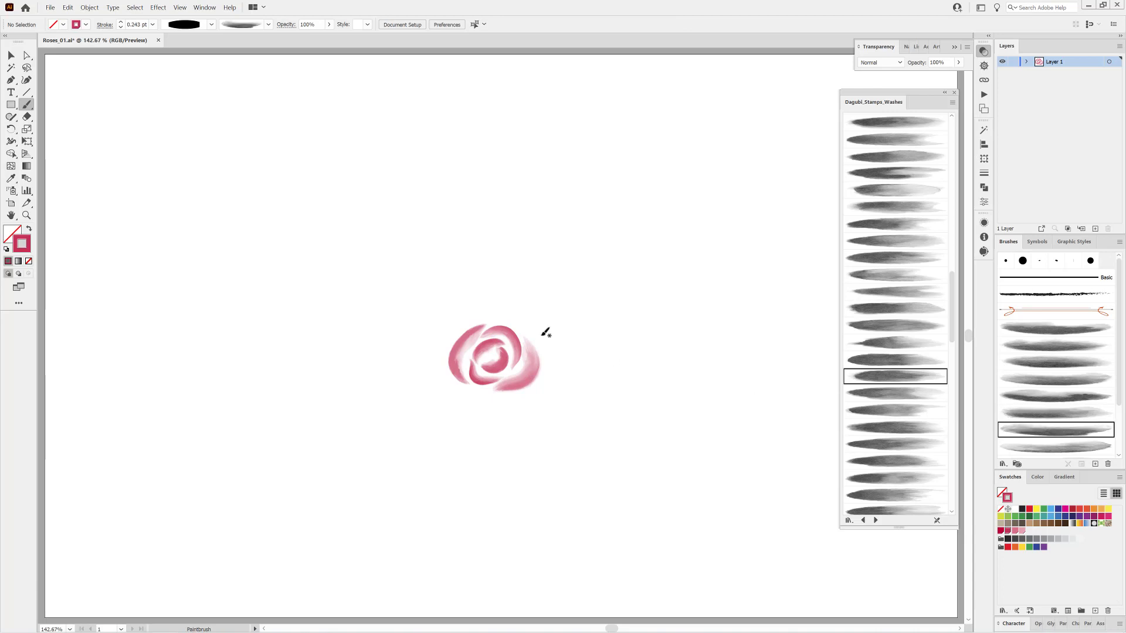
drag(463, 318, 551, 328)
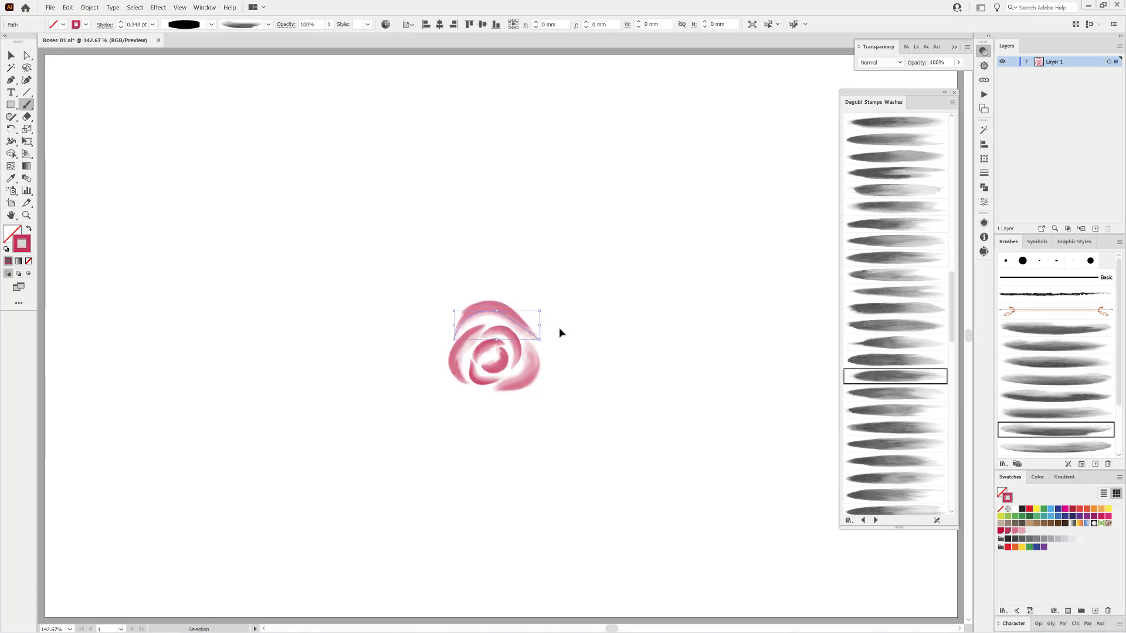
click(1055, 447)
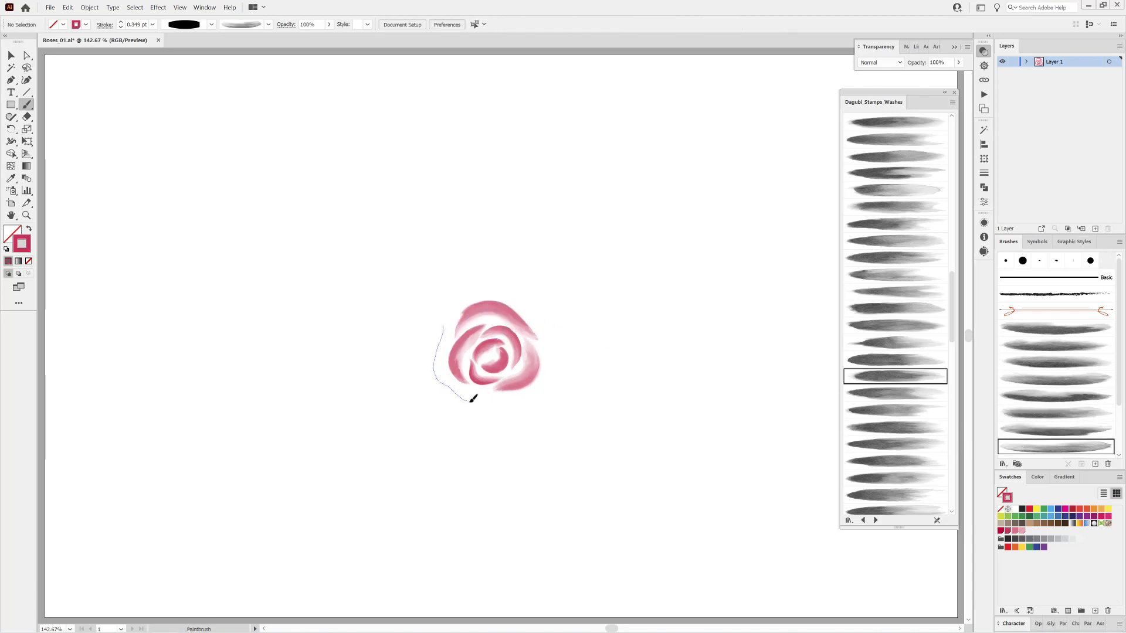
drag(472, 398, 468, 404)
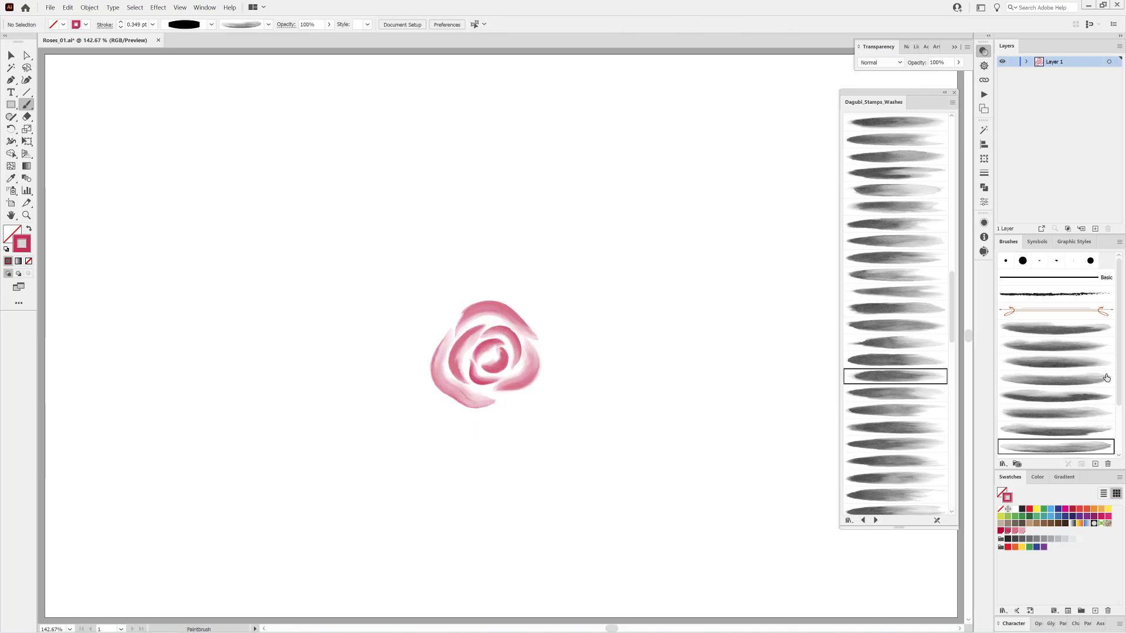
Reveal more document brushes and paint a lighter petal right of the rose with Stamps_Washes_061, setting its stroke to 0.5 pt
drag(1038, 235, 1037, 195)
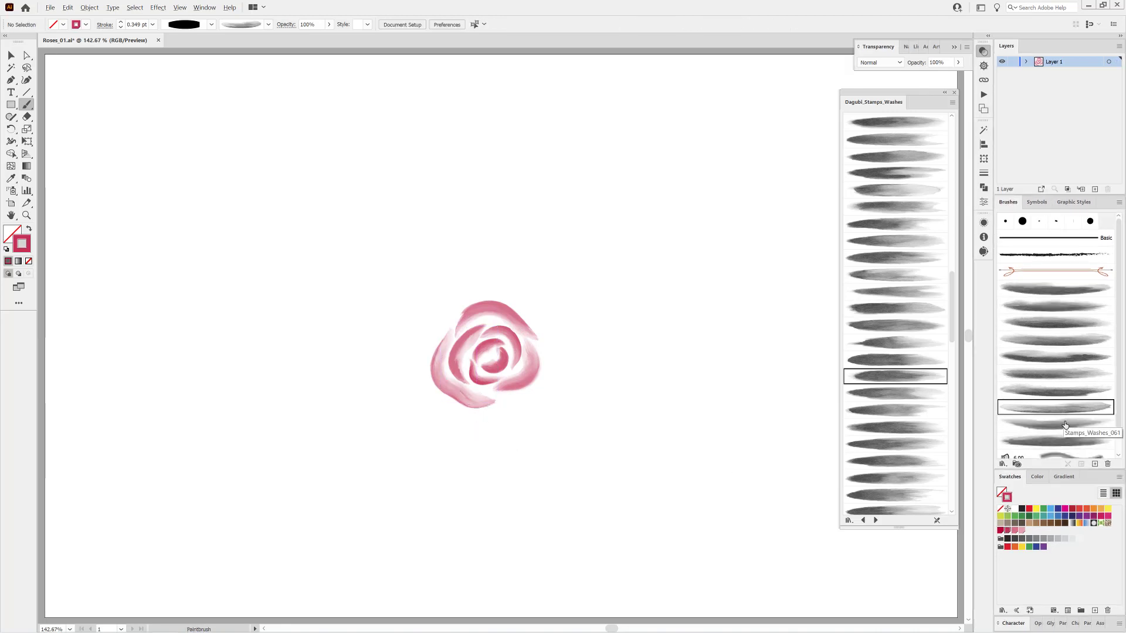
click(1065, 423)
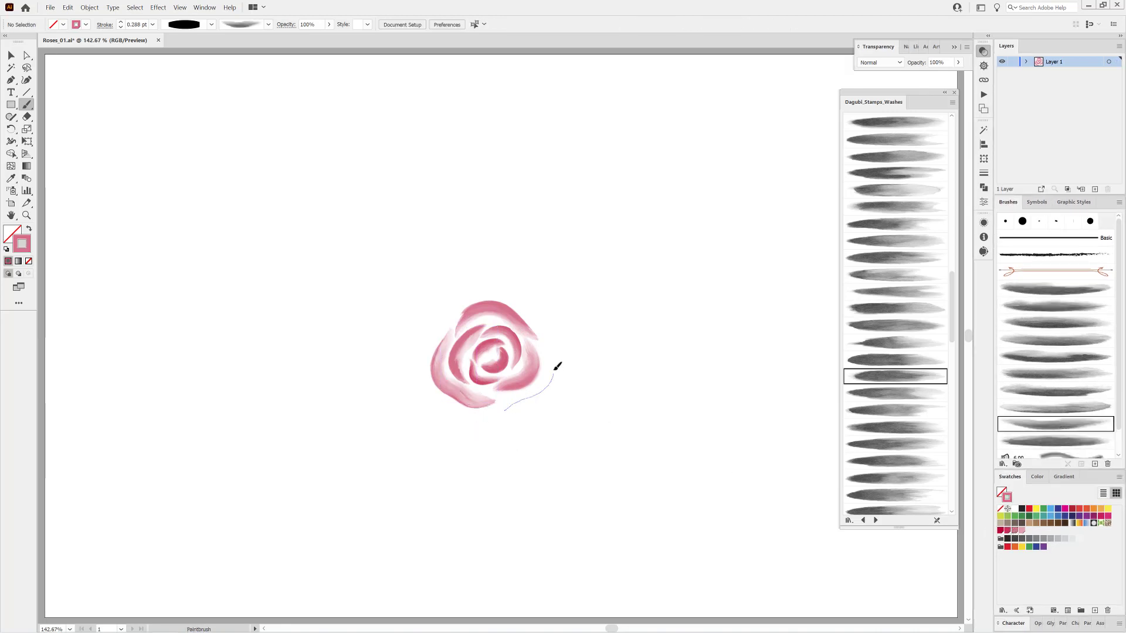
mouse_move(555, 368)
mouse_down()
mouse_move(555, 338)
mouse_move(530, 315)
mouse_up()
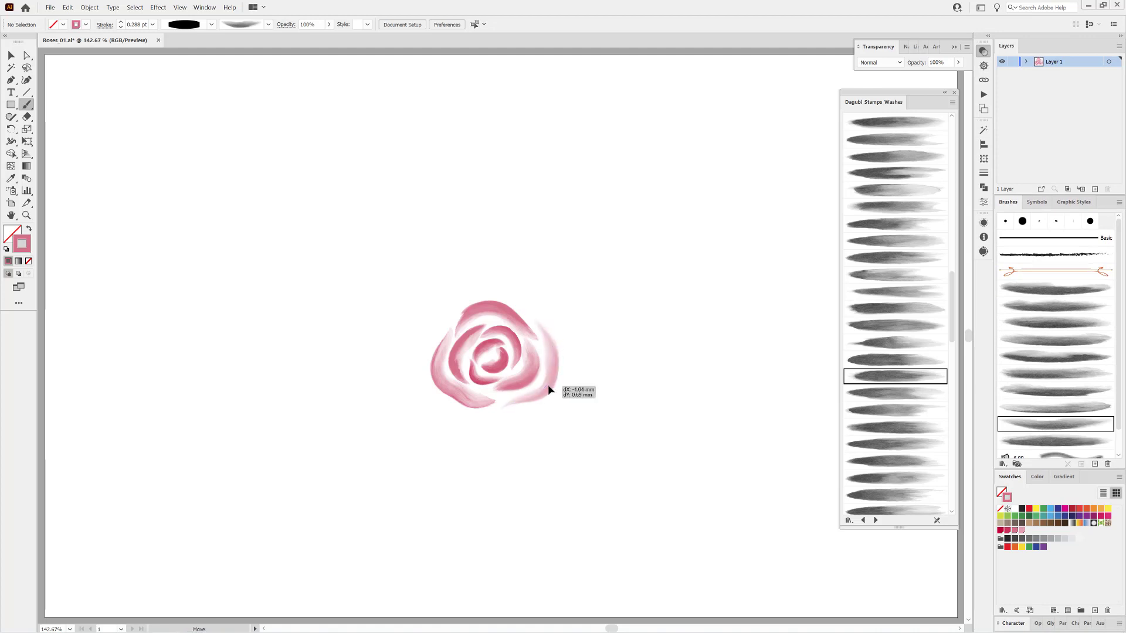
click(121, 25)
ctrl+click(575, 381)
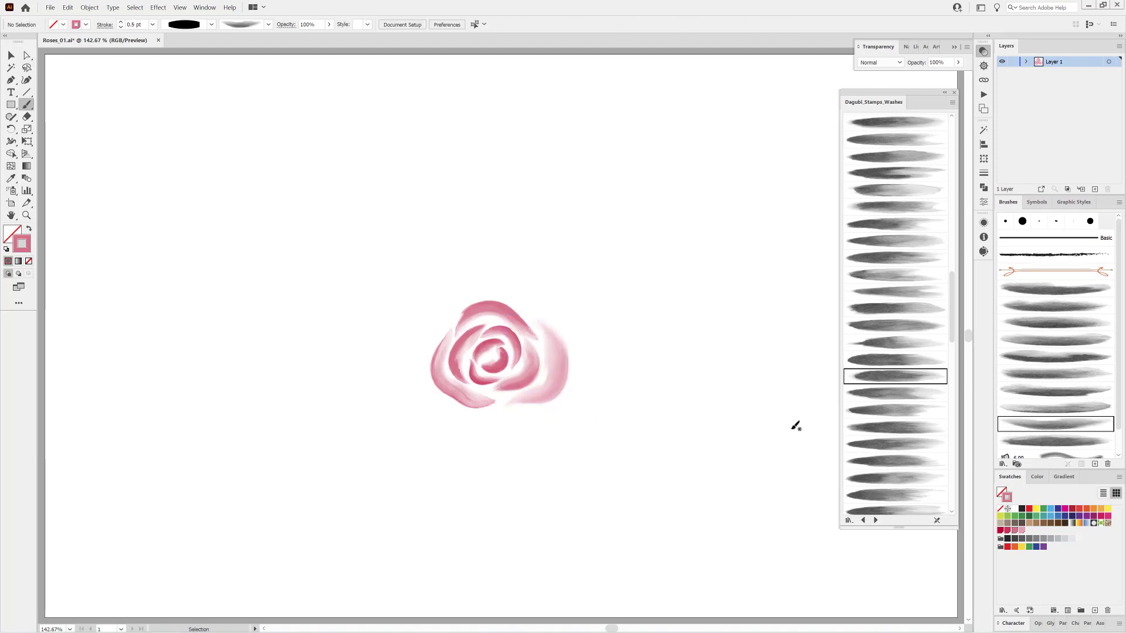
mouse_move(514, 294)
mouse_down()
mouse_move(470, 289)
mouse_move(431, 349)
mouse_up()
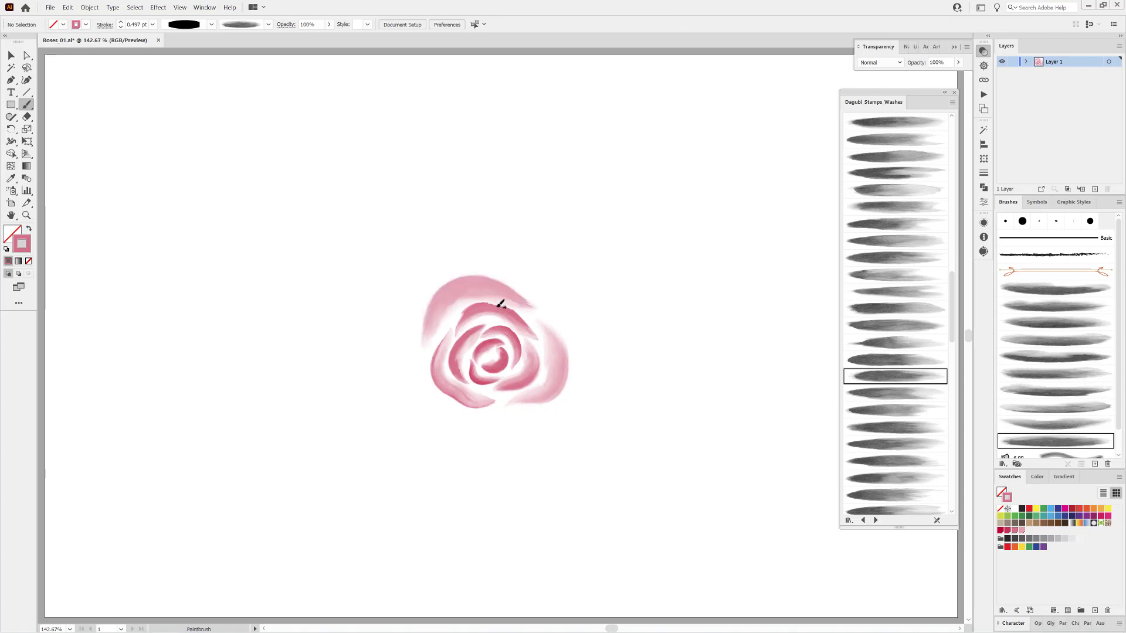
click(89, 7)
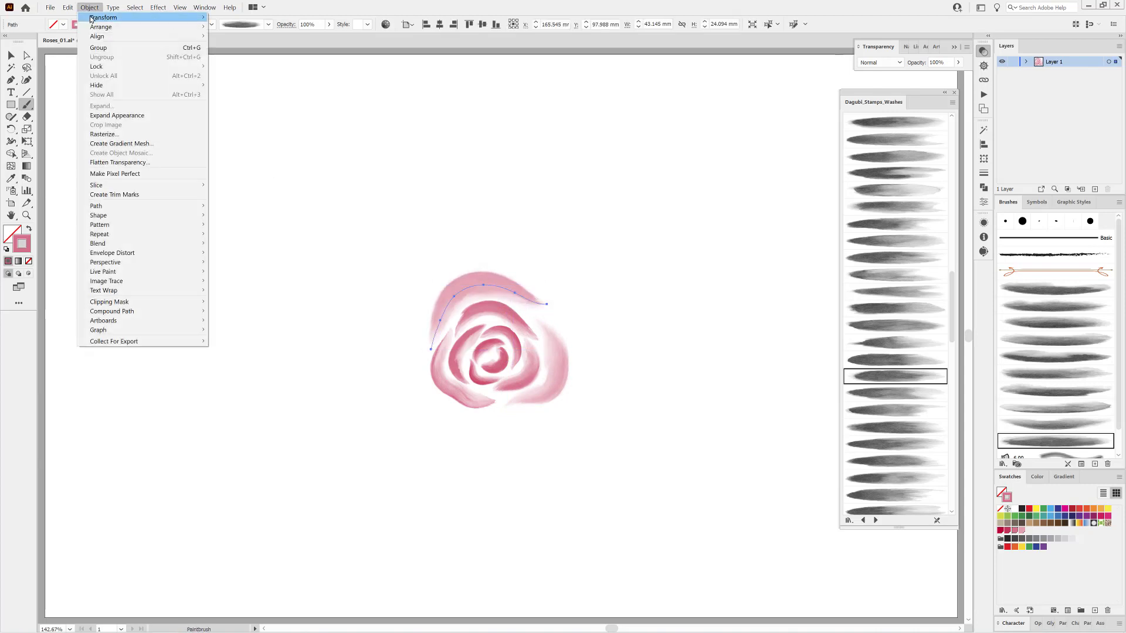
click(87, 19)
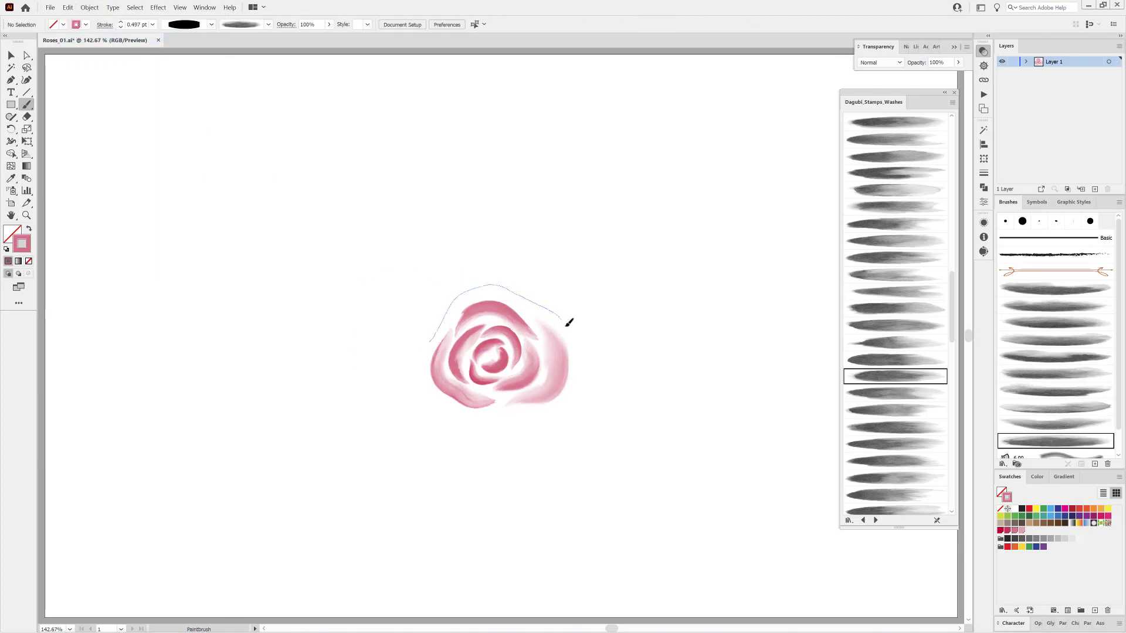
Paint an arched petal over the top of the rose and a lower-right petal about 42 by 36 mm, using the first wash brush for the latter
drag(569, 322, 570, 323)
ctrl+click(726, 420)
click(1042, 288)
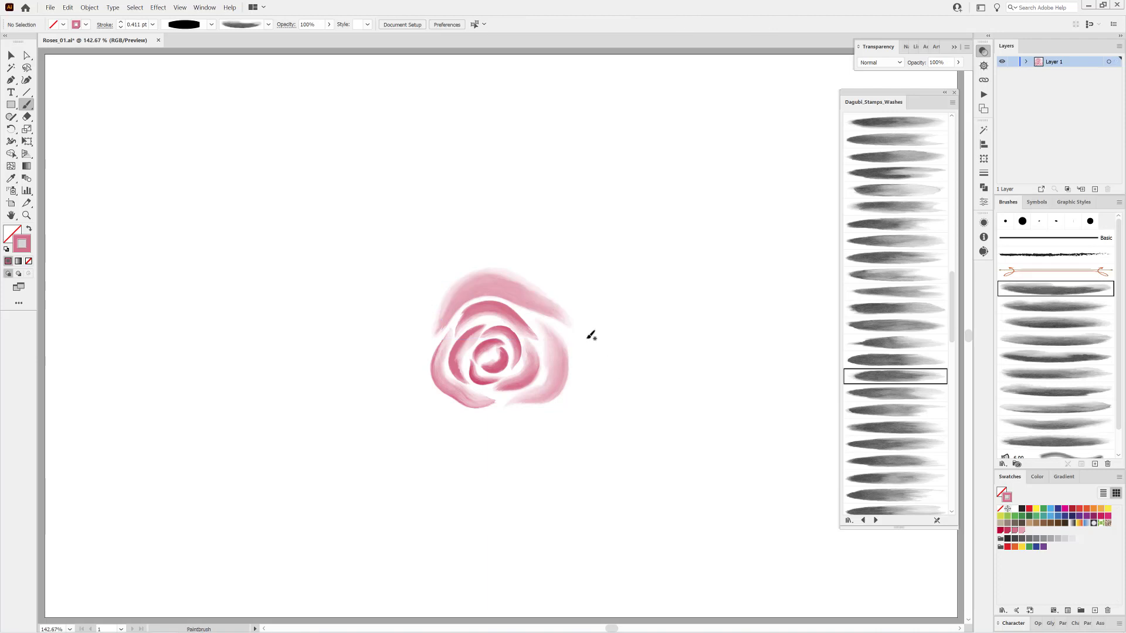
drag(510, 421, 510, 421)
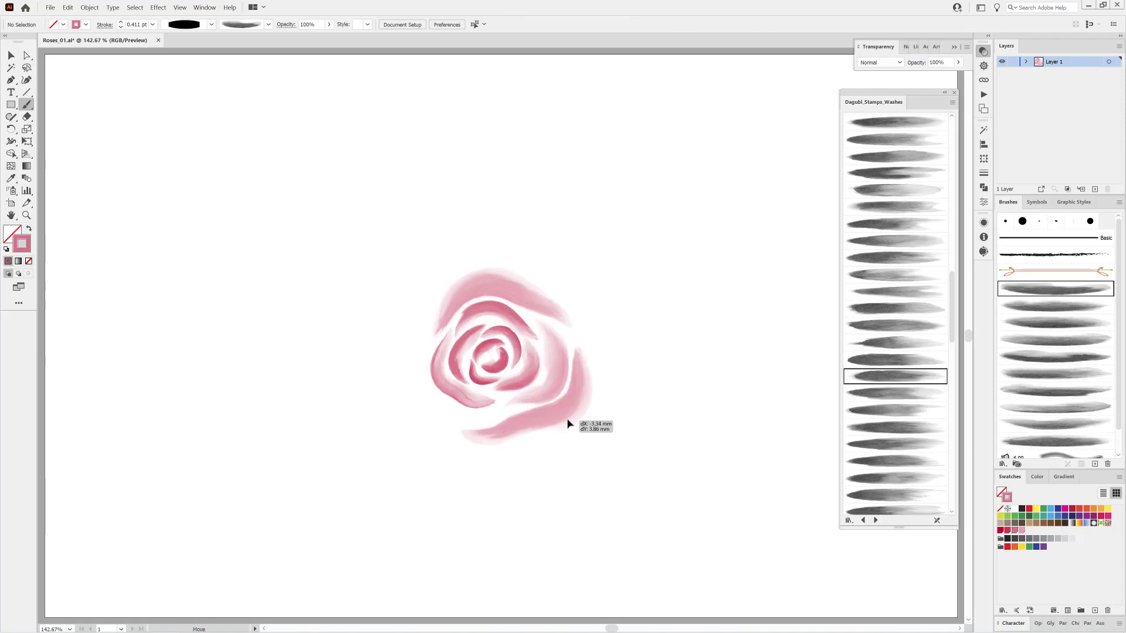
key(ctrl+z)
mouse_move(589, 374)
mouse_down()
mouse_move(570, 411)
mouse_move(473, 423)
mouse_up()
Switch to the Warp tool, adjust its brush size in the tool options and deselect the lower-right petal
drag(11, 141, 35, 154)
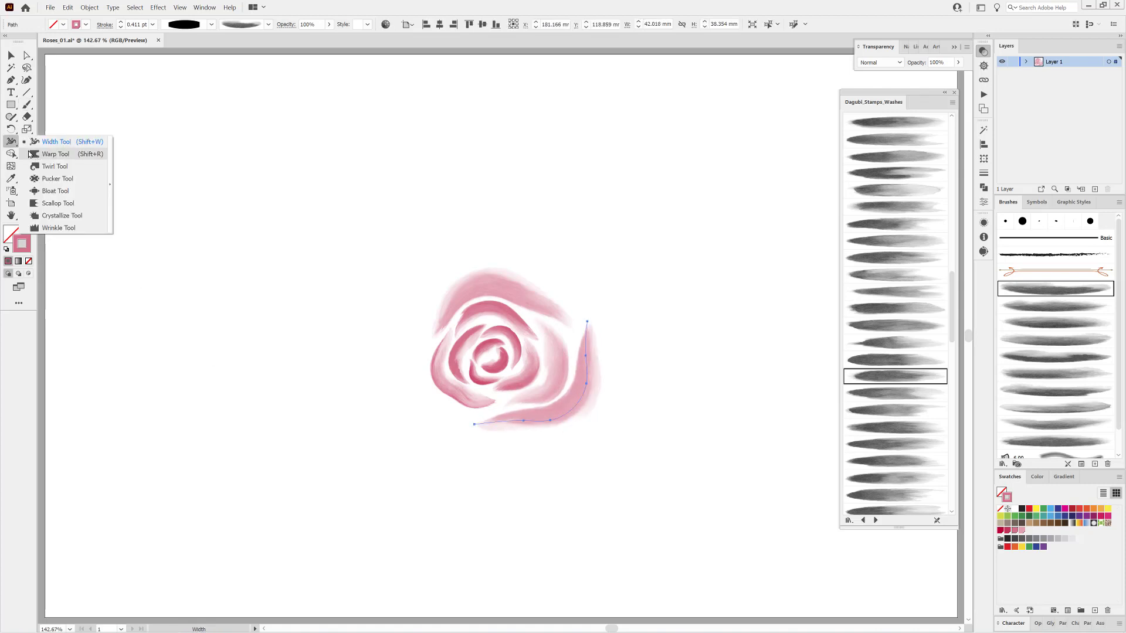
double_click(11, 141)
click(492, 324)
click(492, 340)
click(569, 408)
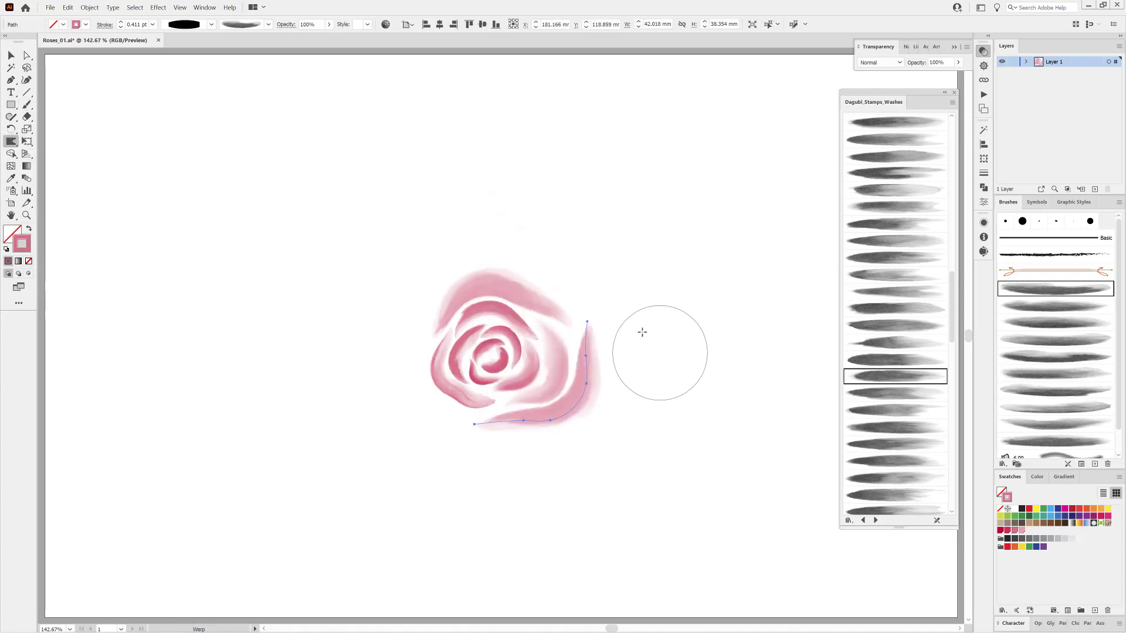
ctrl+click(627, 505)
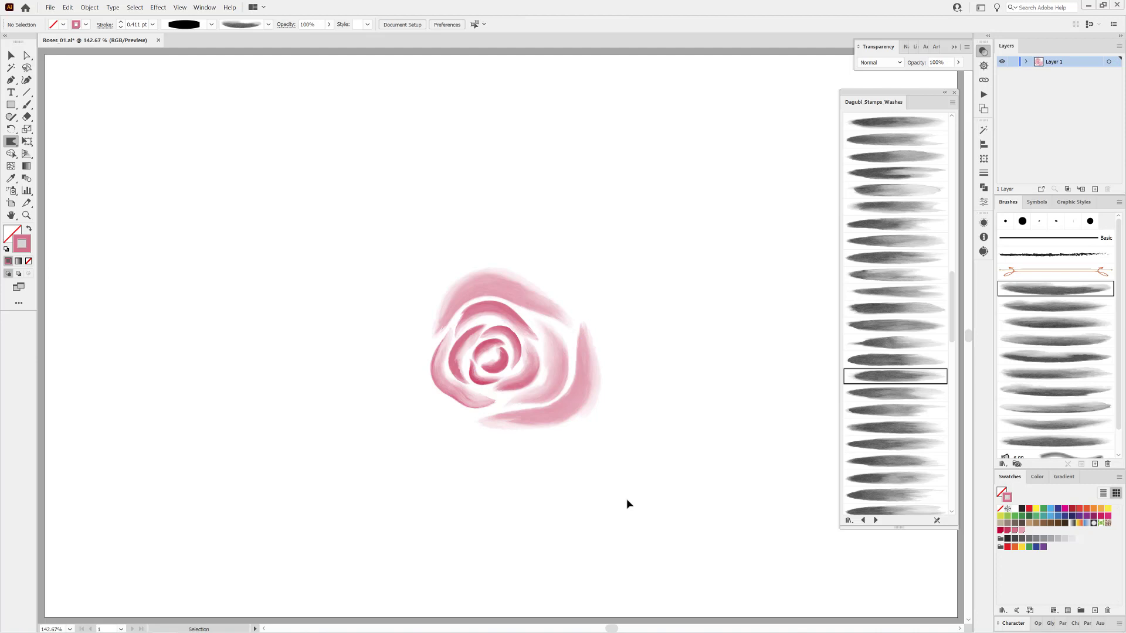
Paint a tall outer petal about 18 by 55 mm along the rose's left side with the second wash brush
click(1019, 311)
click(27, 105)
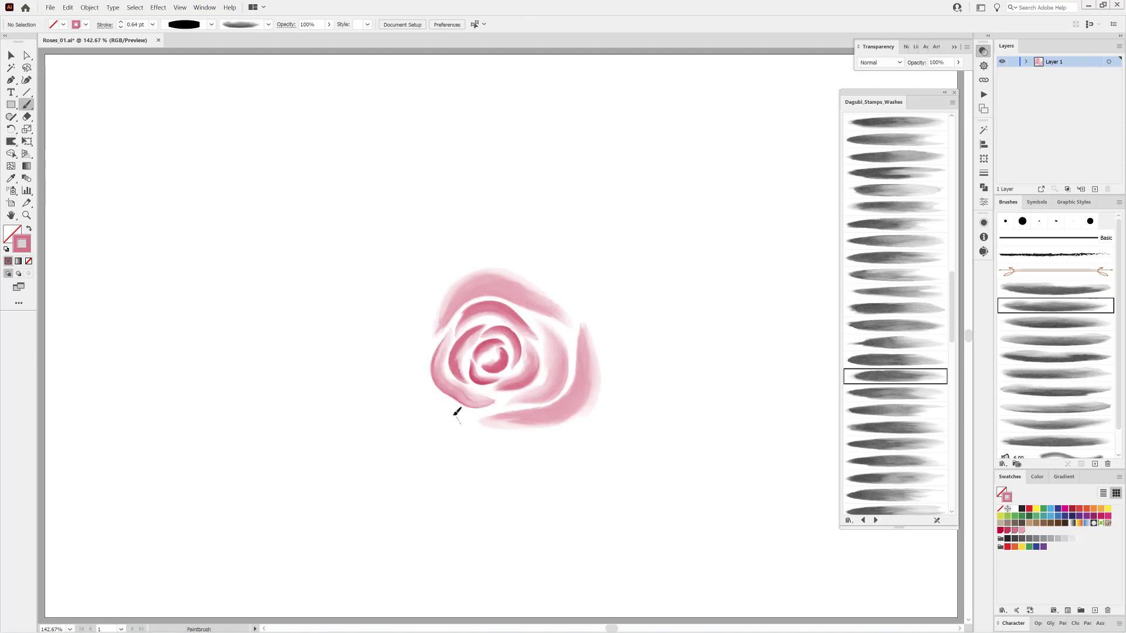
drag(417, 346, 425, 298)
ctrl+click(417, 389)
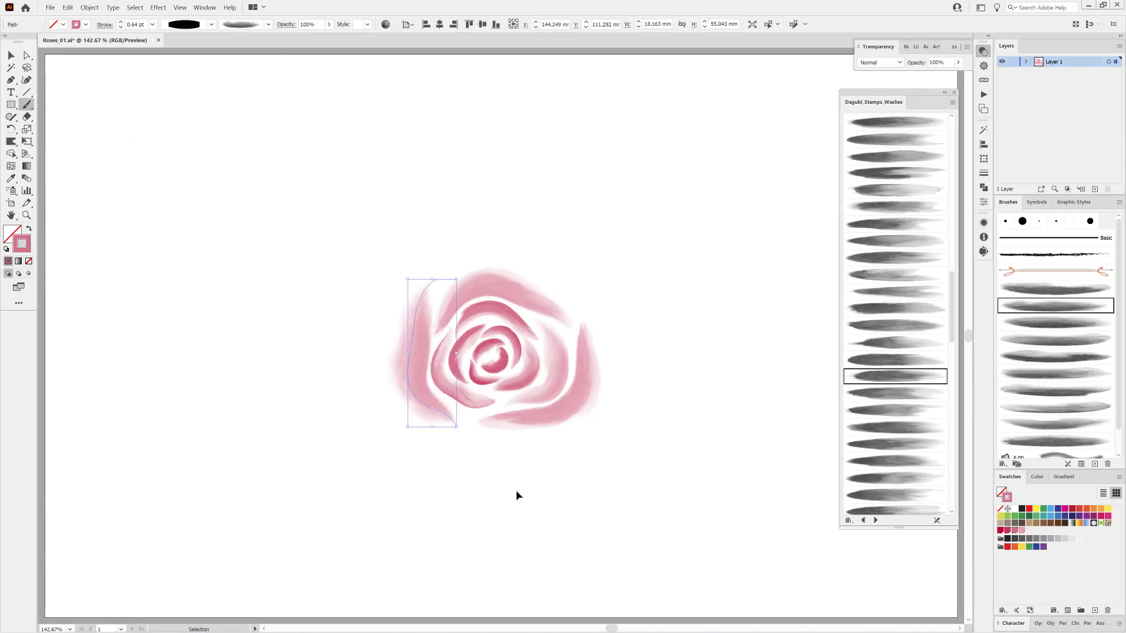
ctrl+click(544, 495)
Paint a wide outer petal about 72 by 22 mm beneath the rose with the third wash brush
click(1058, 323)
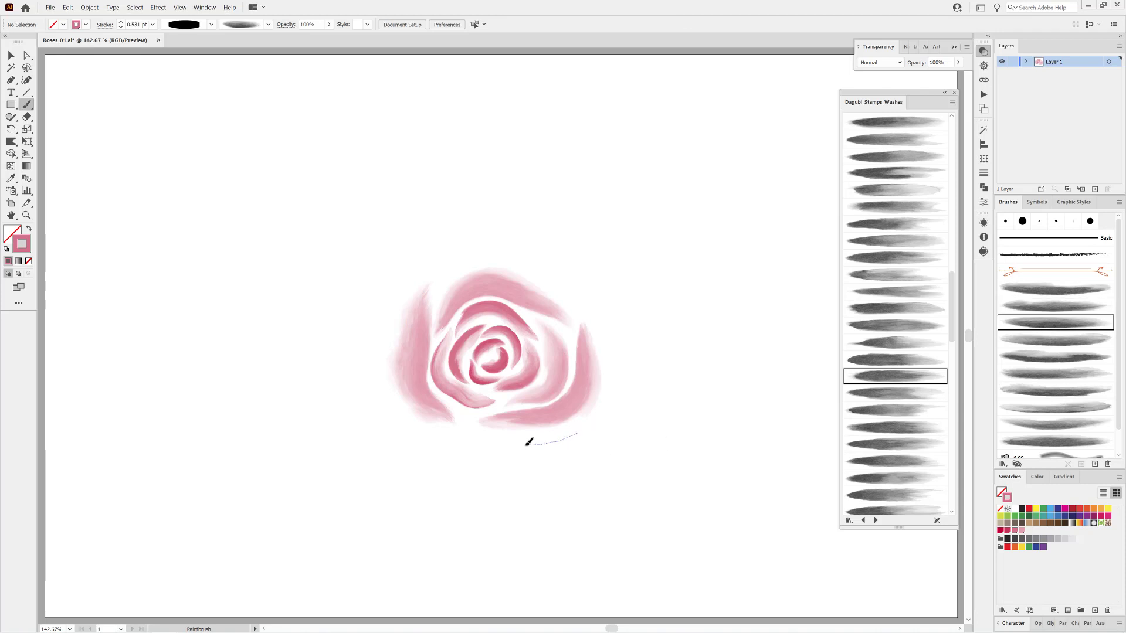
drag(426, 440, 395, 406)
ctrl+click(455, 452)
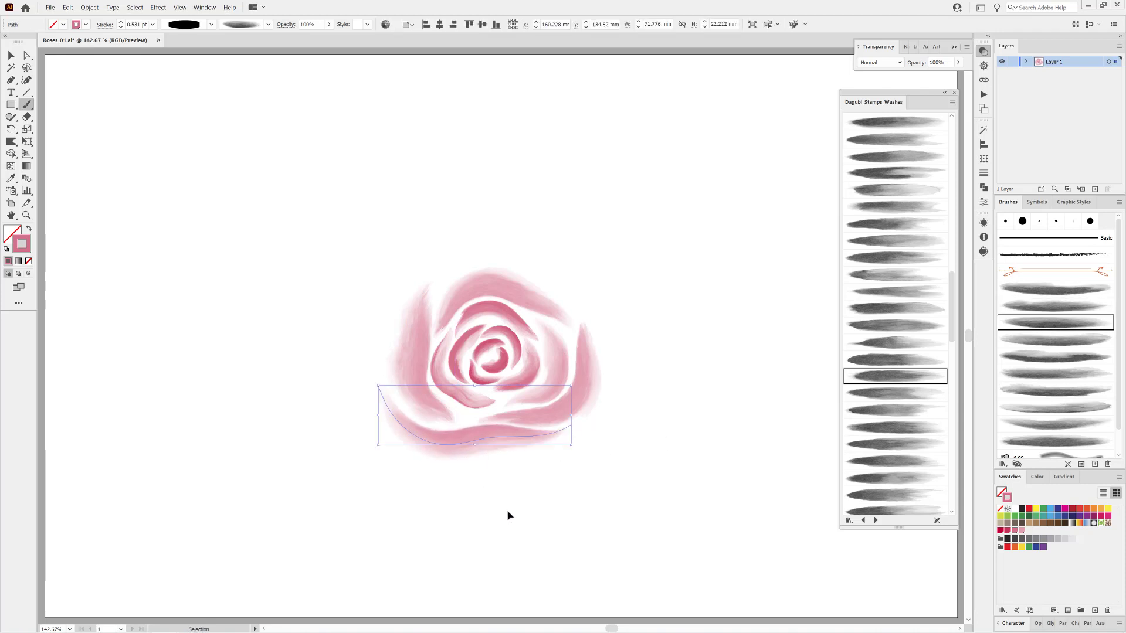
ctrl+click(509, 515)
Paint an arched outer petal about 66 by 20 mm above the rose with the fourth wash brush
click(1049, 340)
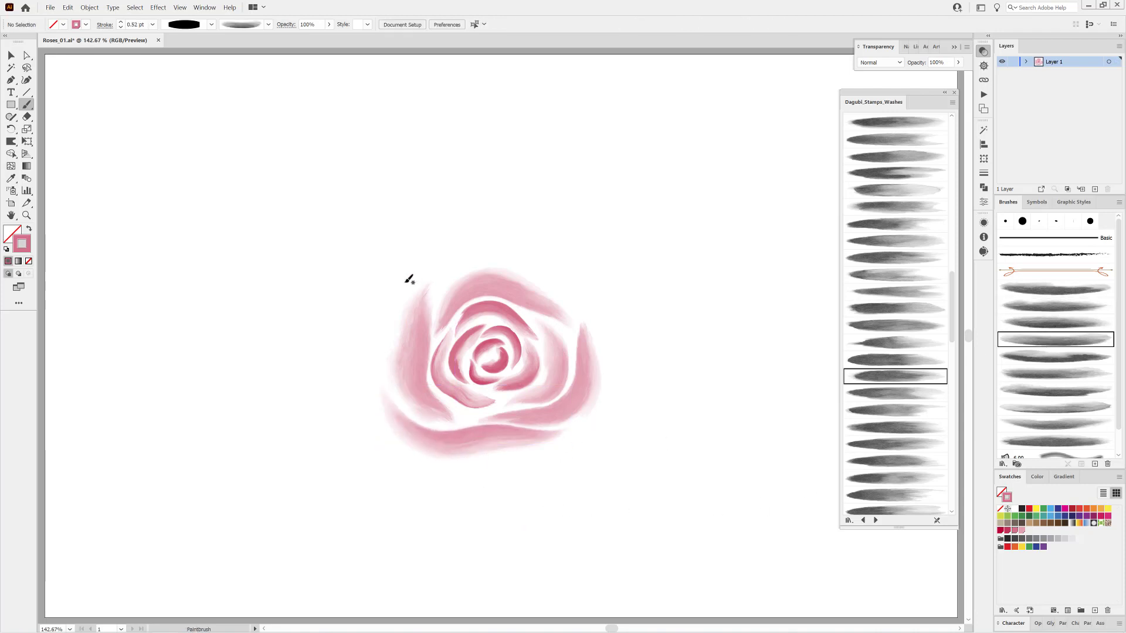
drag(407, 281, 478, 252)
drag(570, 286, 580, 304)
ctrl+click(578, 298)
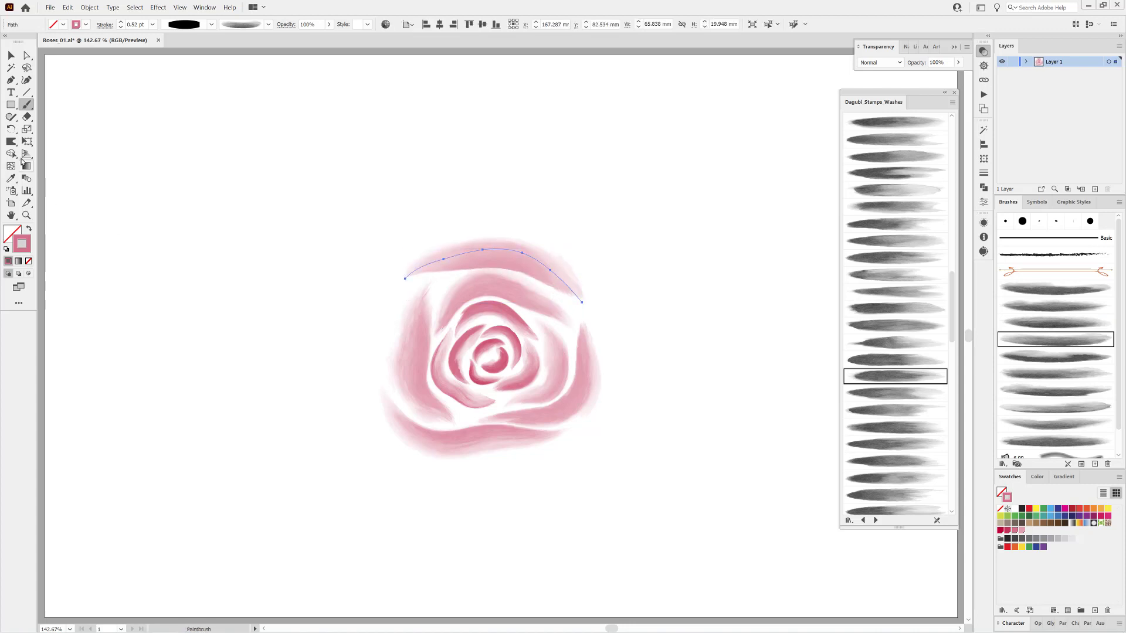
Reshape the top outer petal with the Warp tool, deselect it and warp the rose's lower outer petals into a rounder form
key(shift+r)
click(135, 7)
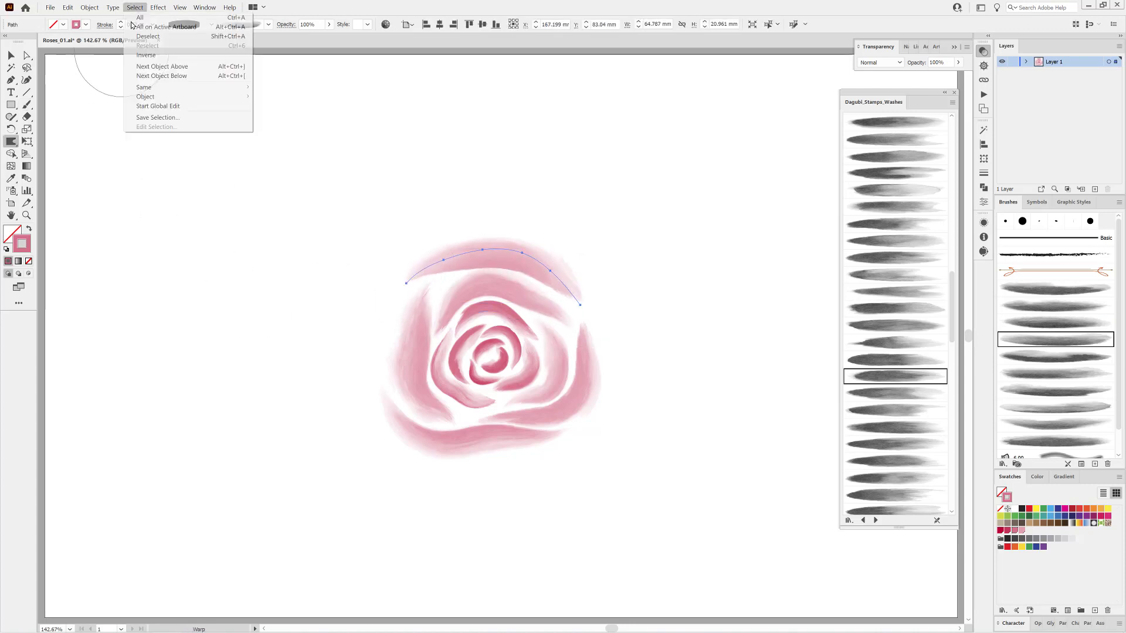
click(154, 46)
mouse_move(573, 402)
mouse_down()
mouse_move(528, 381)
mouse_move(400, 460)
mouse_move(394, 451)
mouse_up()
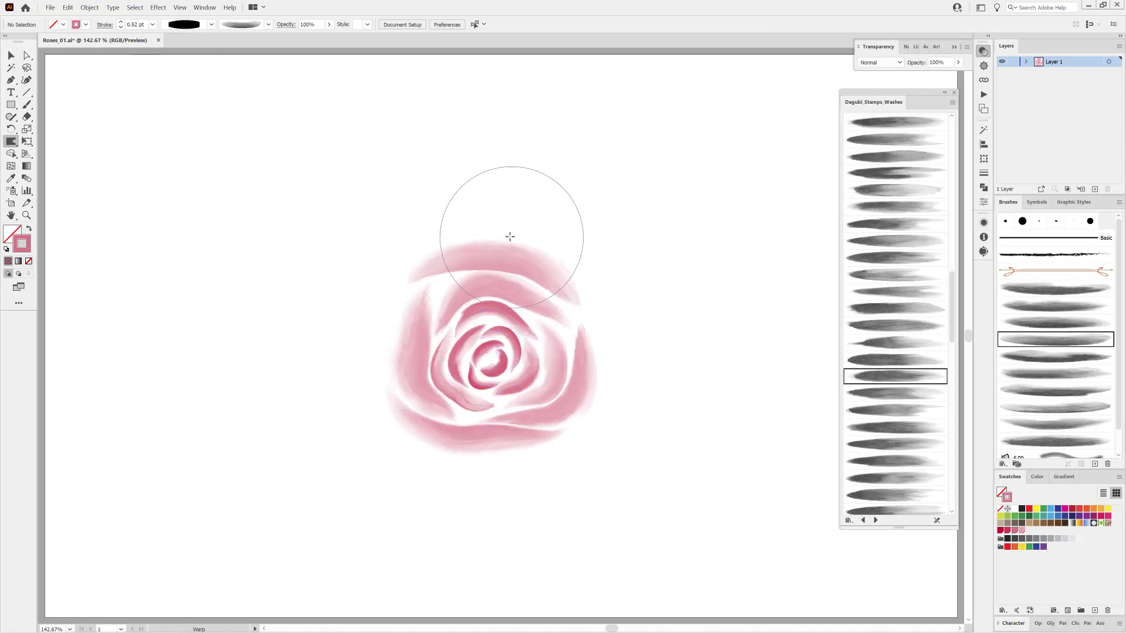
Select the top, lower-right and bottom outer petals and recolour them with the lightest pink swatch, R237 G162 B179
key(v)
click(463, 311)
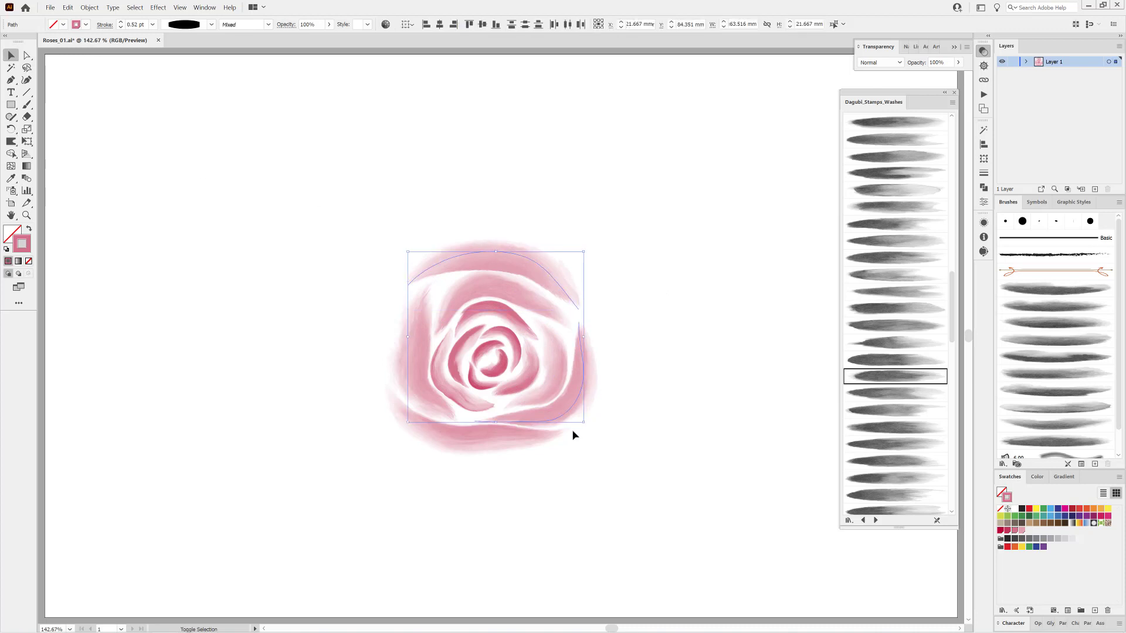
click(1022, 531)
click(49, 103)
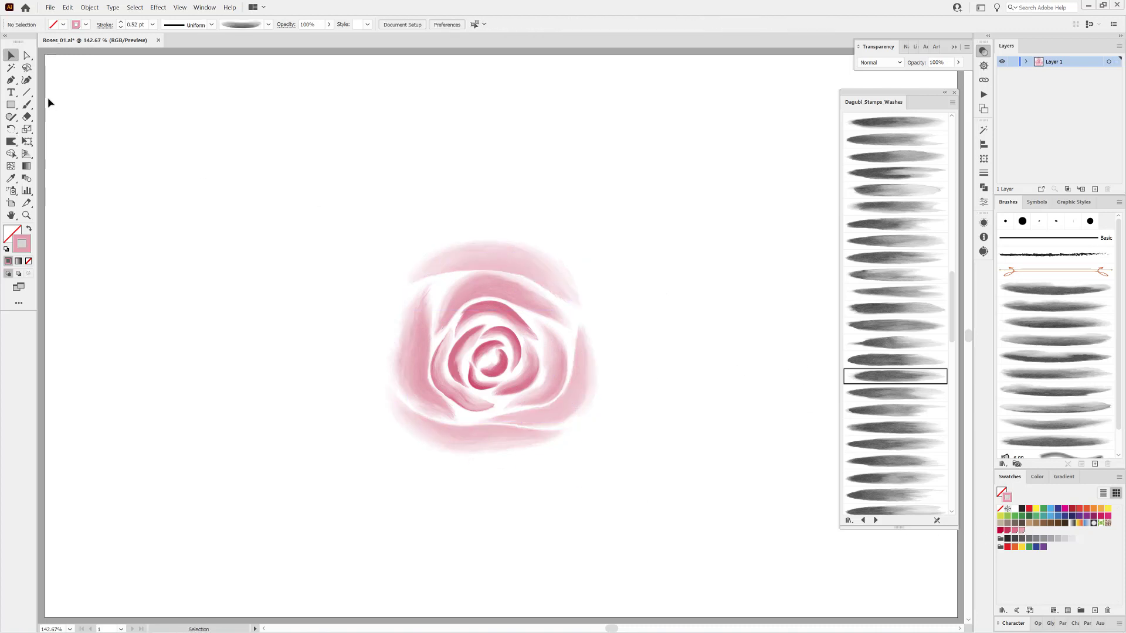
Move the whole rose towards the lower right of the artboard and deselect it
click(539, 281)
drag(539, 282, 664, 344)
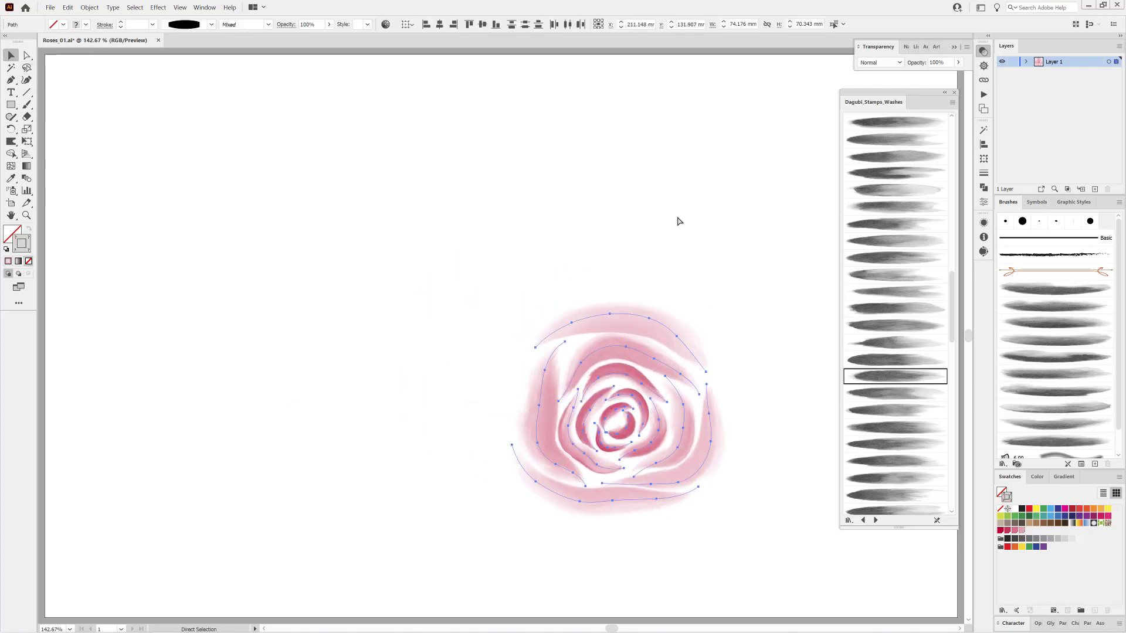
click(353, 296)
Set up the Paintbrush with the darkest pink swatch, the fifth wash brush, an oval width profile and a 0.1 pt stroke
click(27, 105)
click(999, 530)
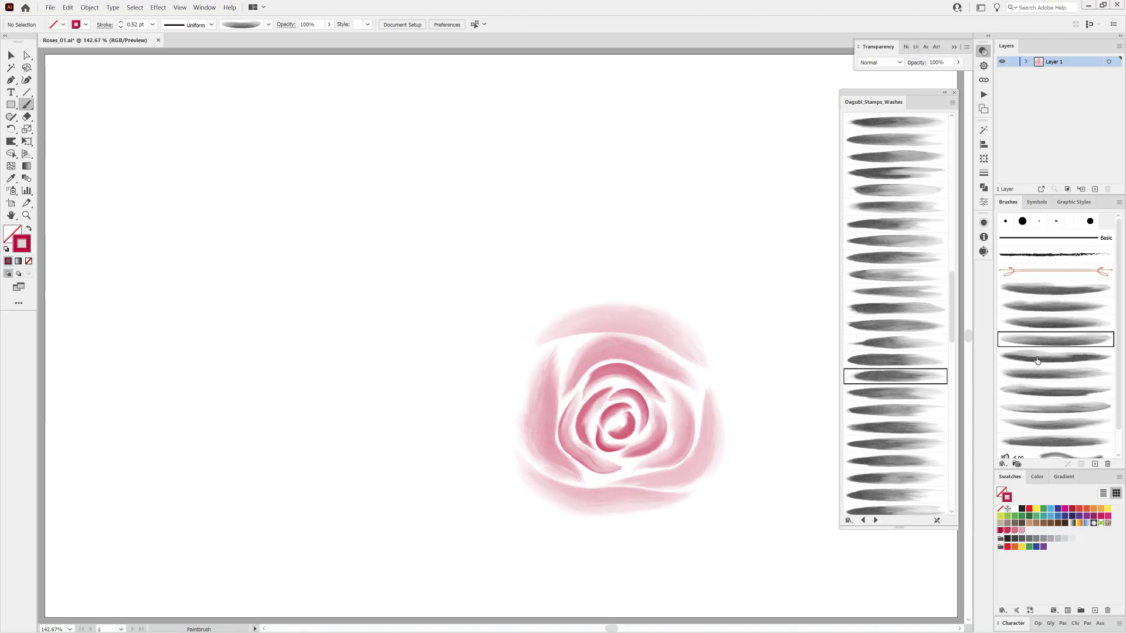
click(1056, 357)
click(211, 24)
scroll(205, 132, down, 3)
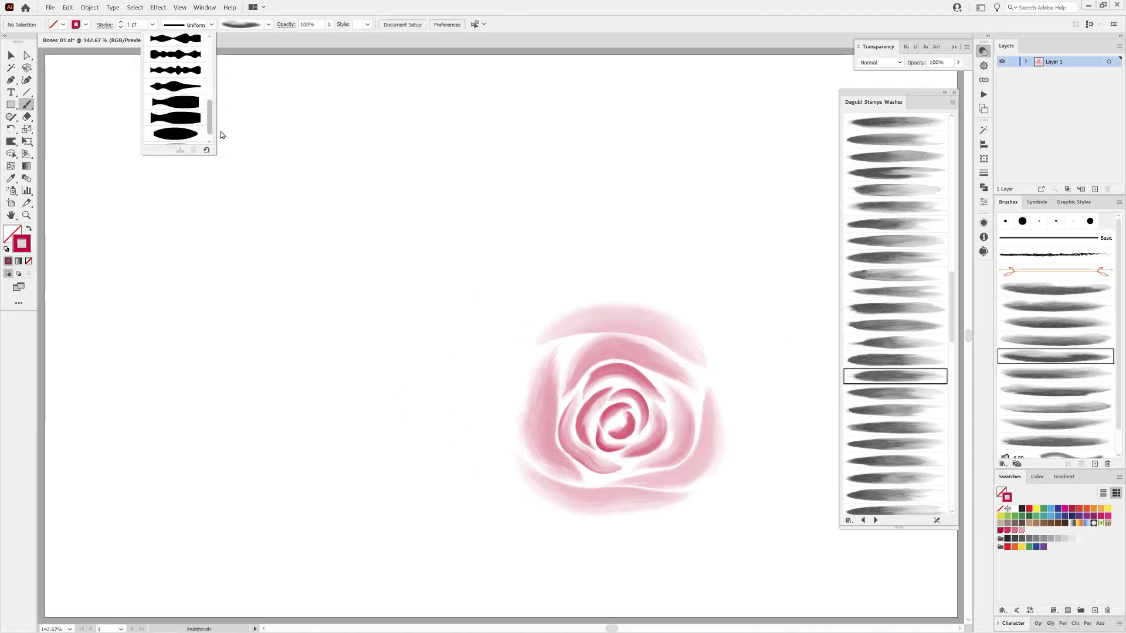
click(156, 91)
click(153, 25)
click(165, 35)
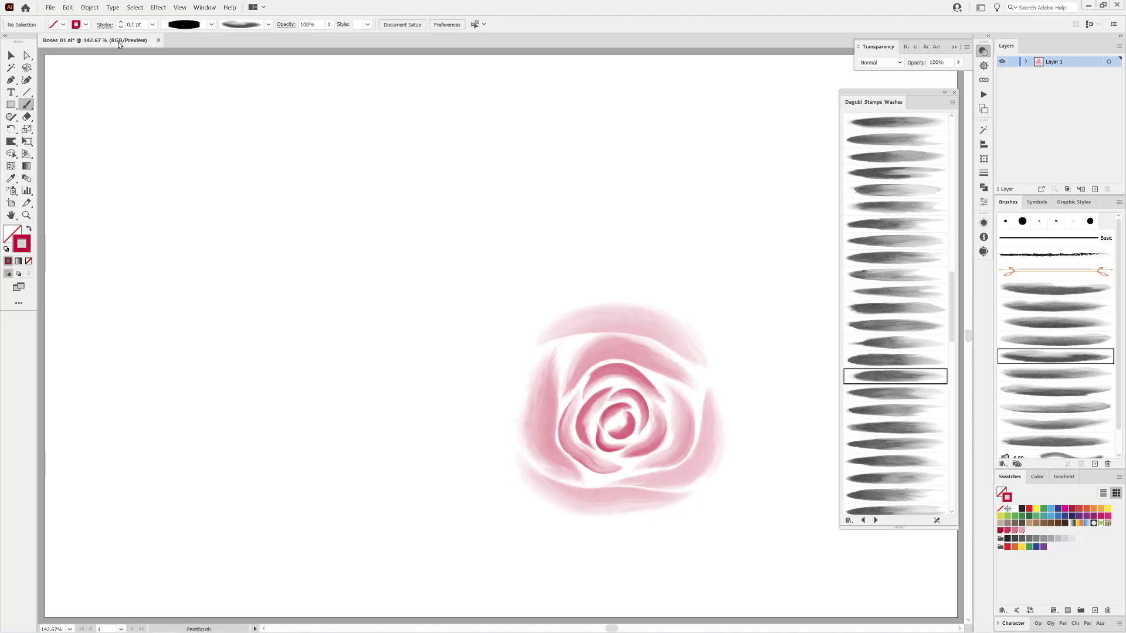
Paint the round centre of a second rose in small curved strokes at the artboard's upper left and confirm the Paintbrush options
drag(382, 291, 366, 282)
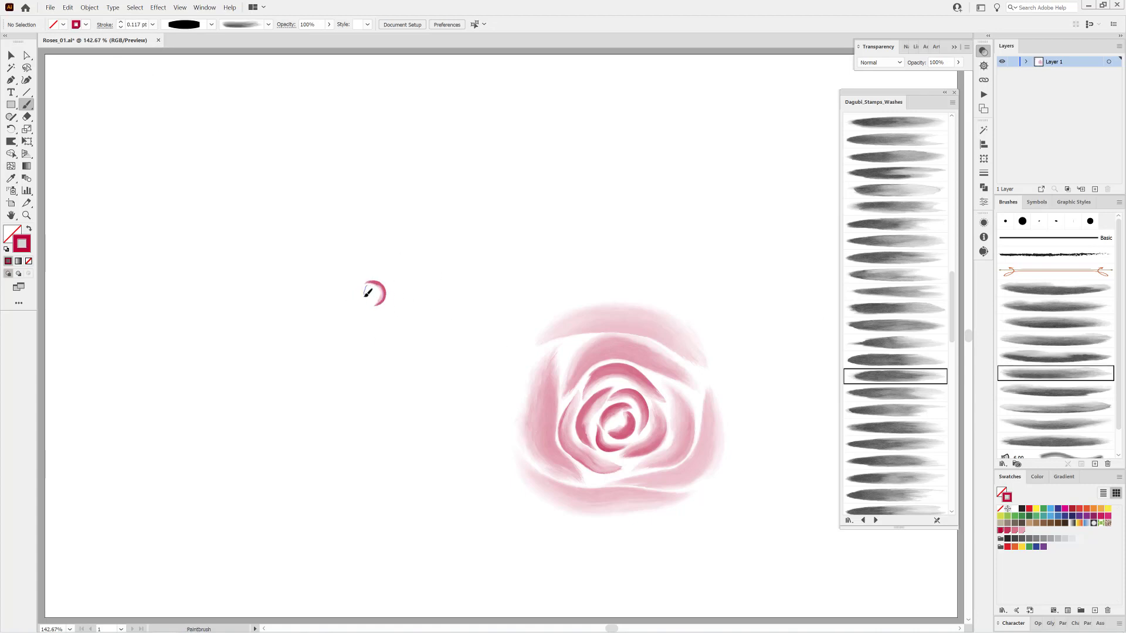
drag(380, 286, 382, 289)
double_click(27, 105)
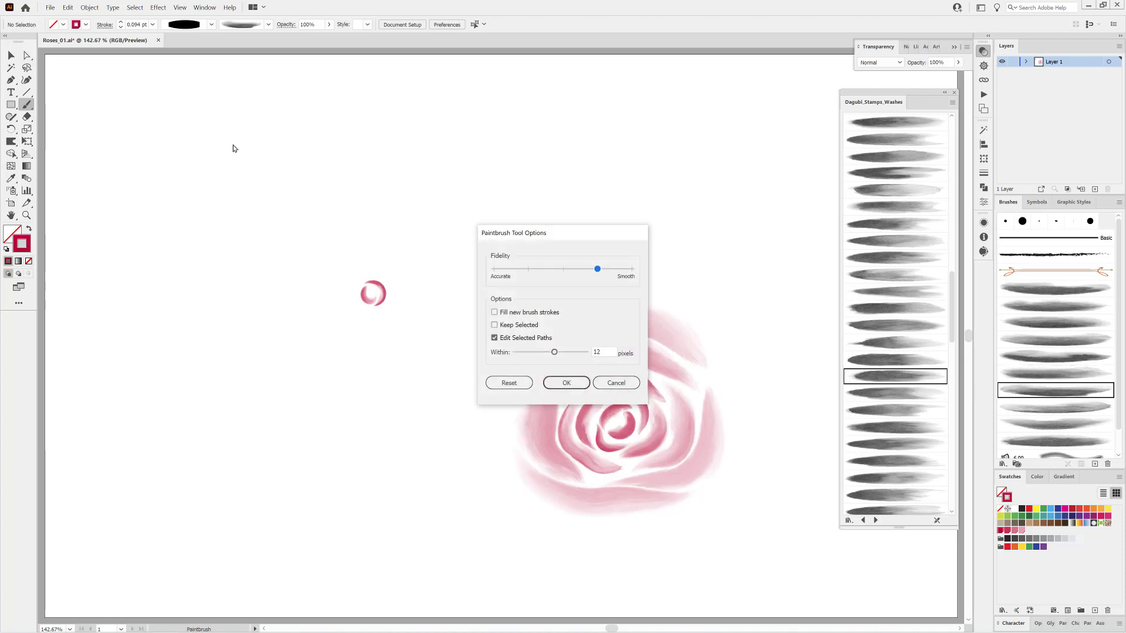
click(566, 383)
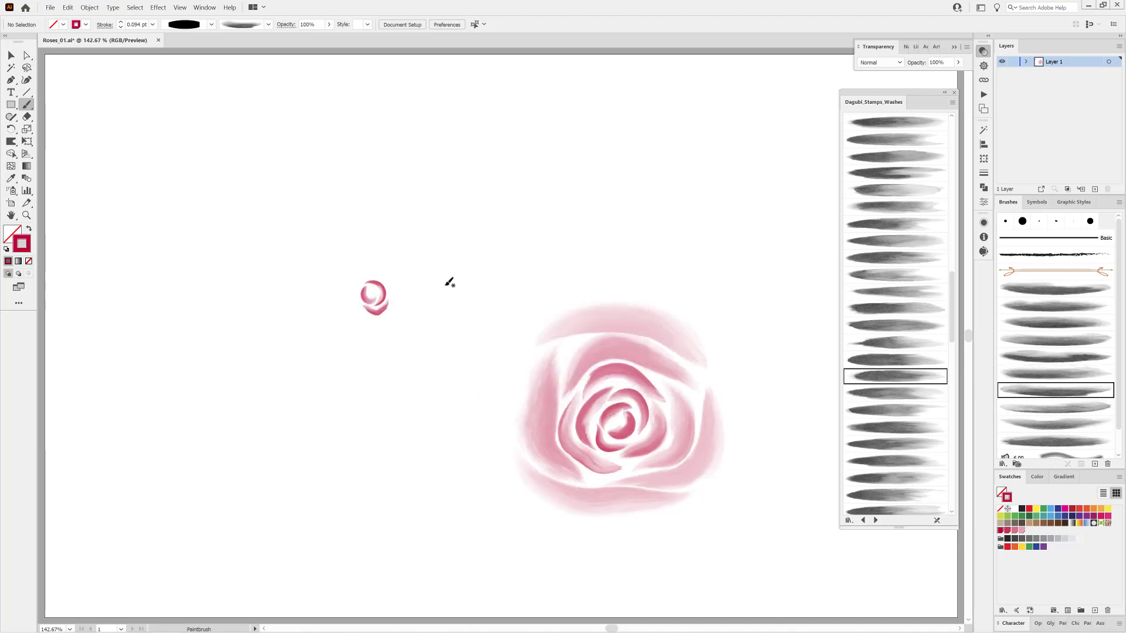
Paint an arched petal about 12 by 8 mm above the centre with the eighth wash brush and a left petal with the ninth
click(1031, 409)
mouse_move(384, 275)
mouse_down()
mouse_move(372, 293)
mouse_move(360, 285)
mouse_up()
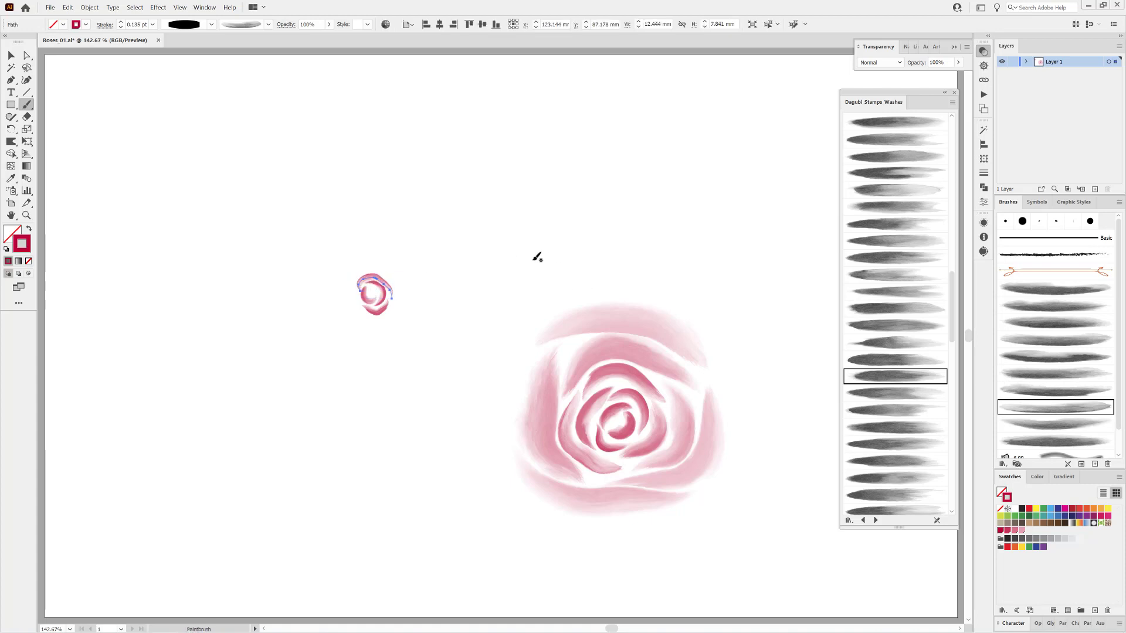
key(ctrl+shift+a)
click(1032, 424)
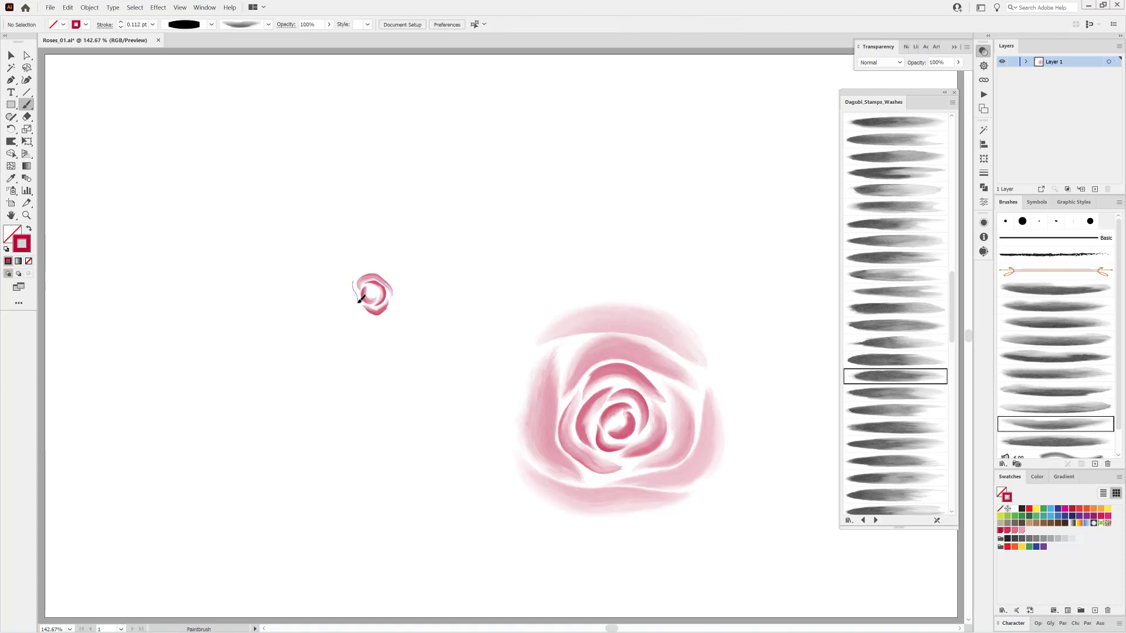
Paint lower, left and top petals around the small rose with the tenth, first and second wash brushes in the second pink swatch
click(1035, 441)
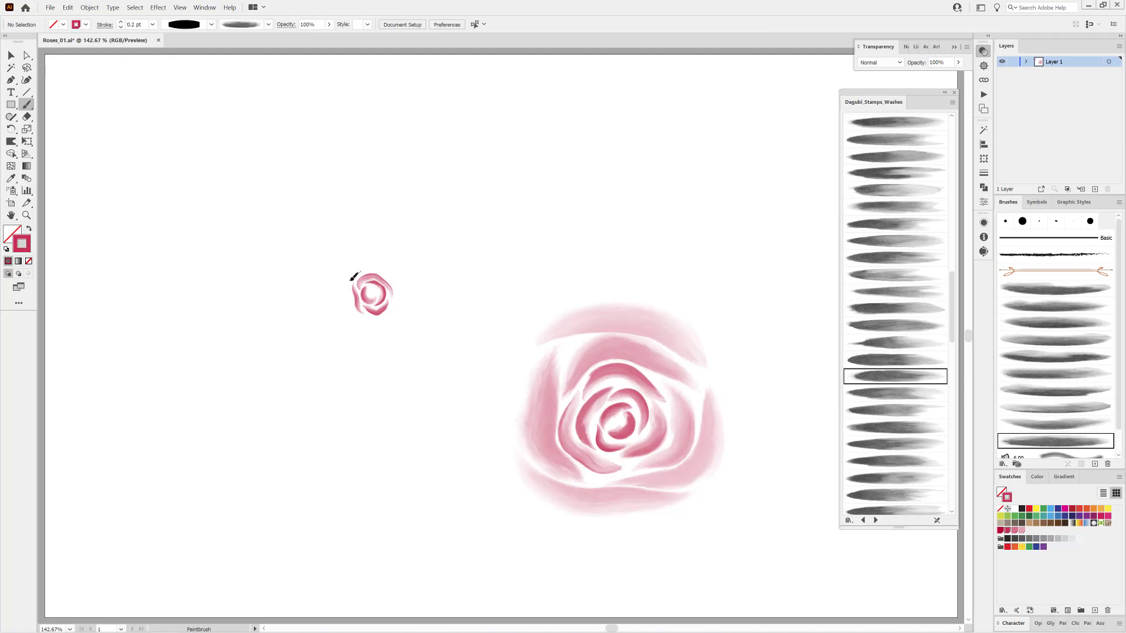
mouse_move(350, 307)
mouse_down()
mouse_move(374, 324)
mouse_move(400, 297)
mouse_up()
click(1054, 289)
click(1046, 307)
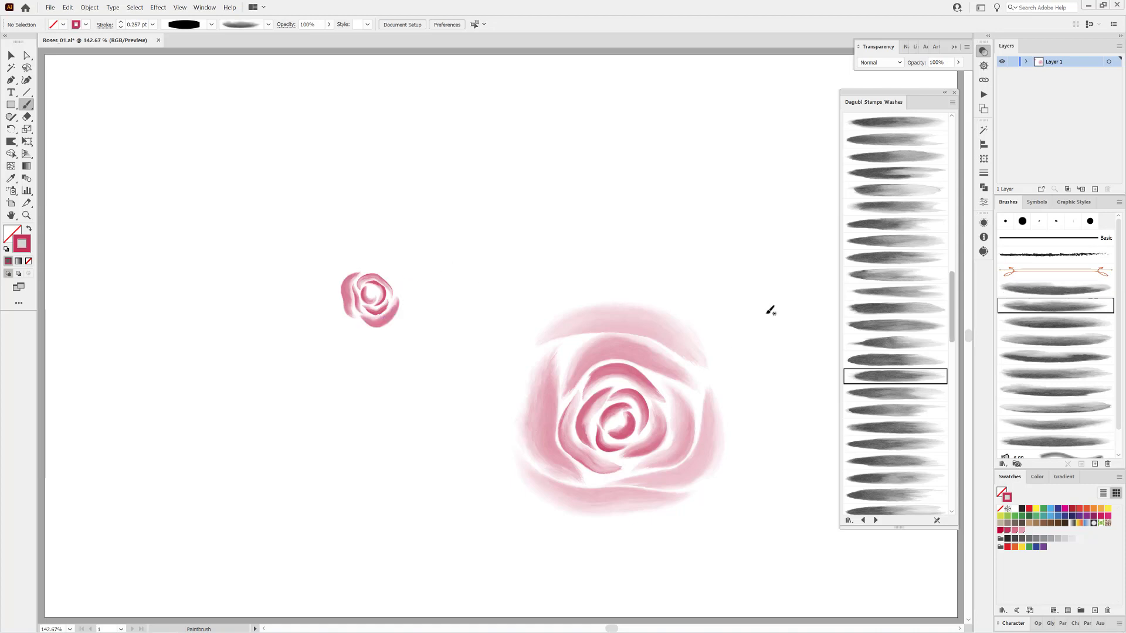
drag(358, 262, 351, 262)
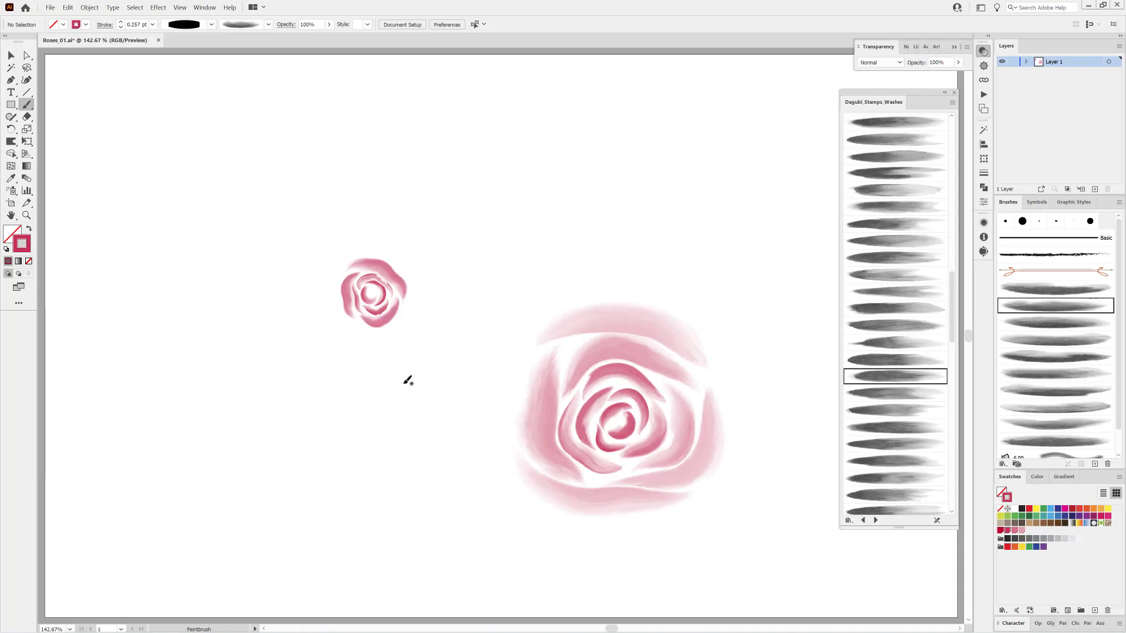
Paint a lower-right petal with the third wash brush in the third pink swatch and set its stroke weight to 0.3 pt
click(1017, 323)
click(1016, 532)
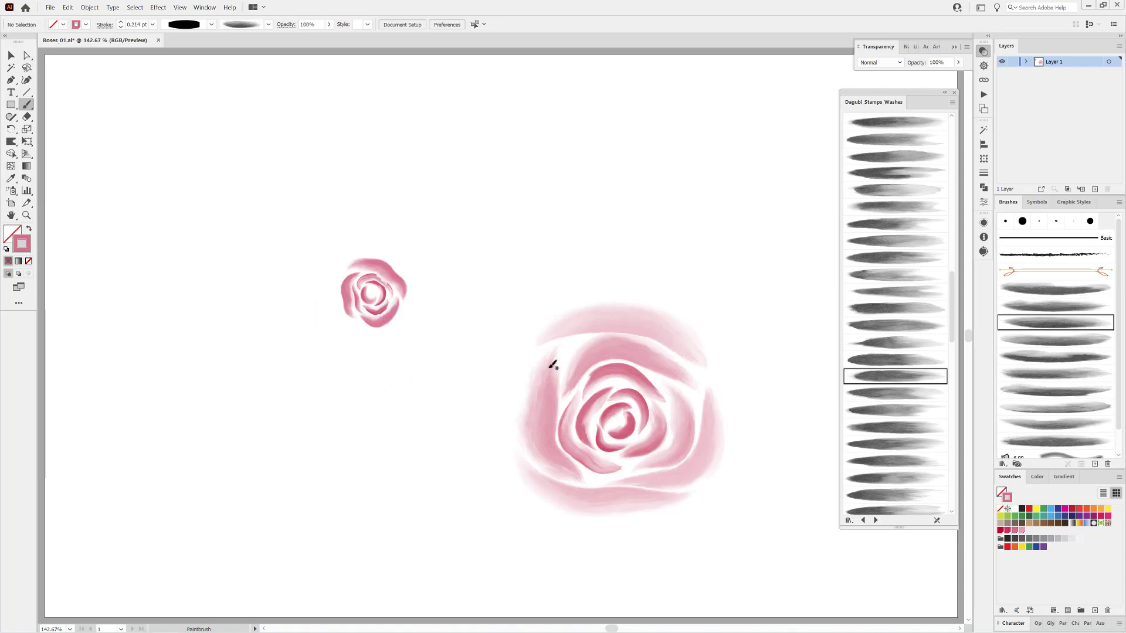
drag(403, 323, 355, 332)
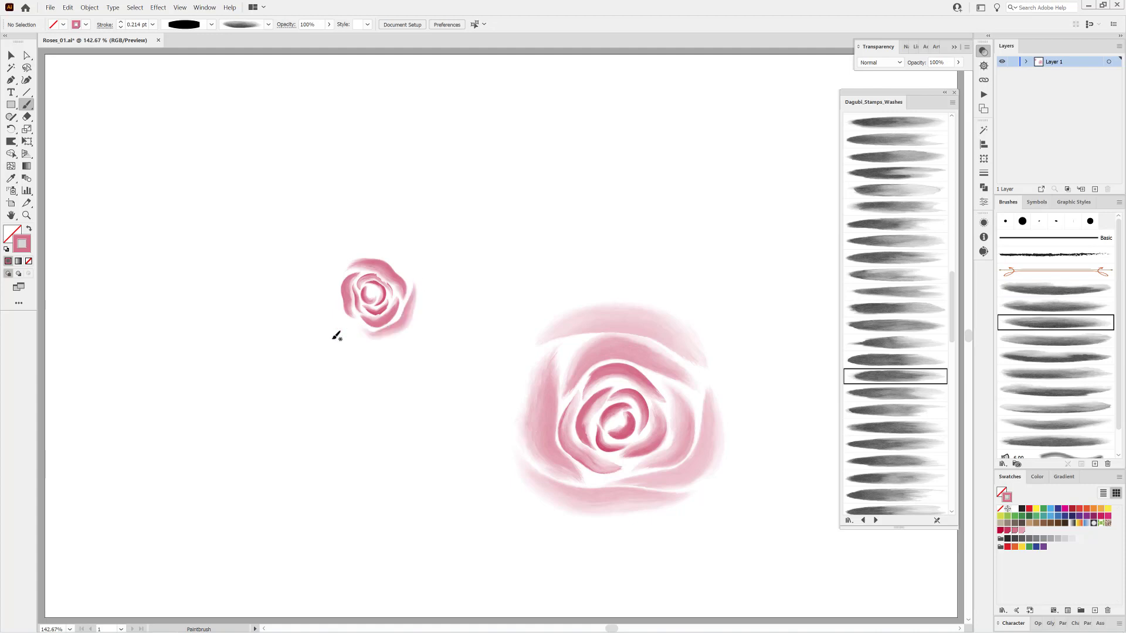
ctrl+click(407, 322)
click(121, 23)
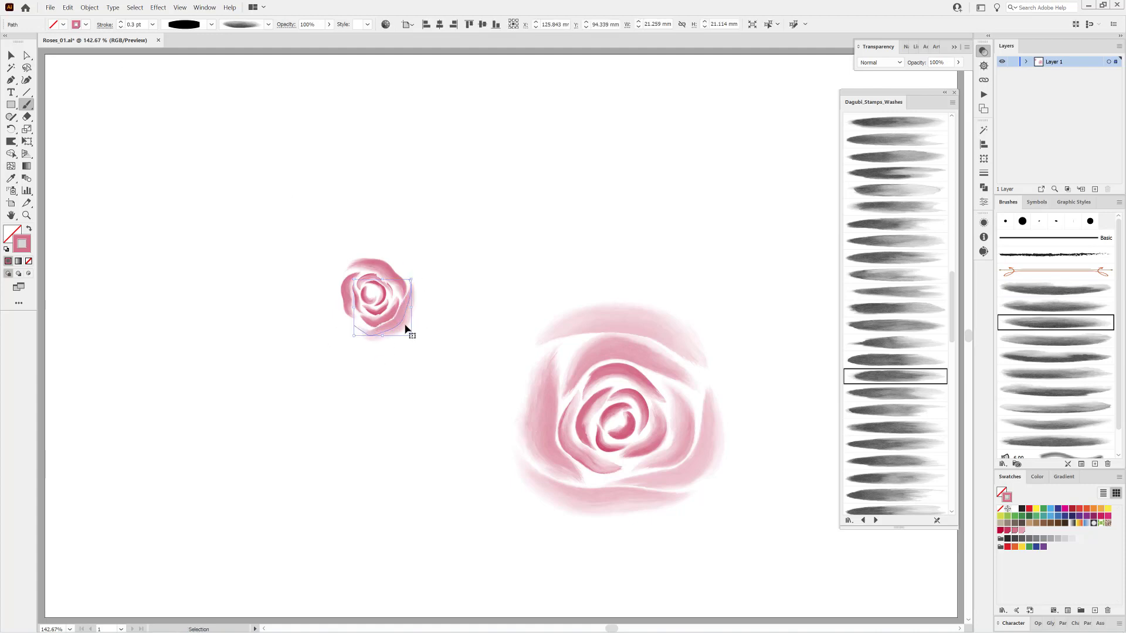
ctrl+click(463, 276)
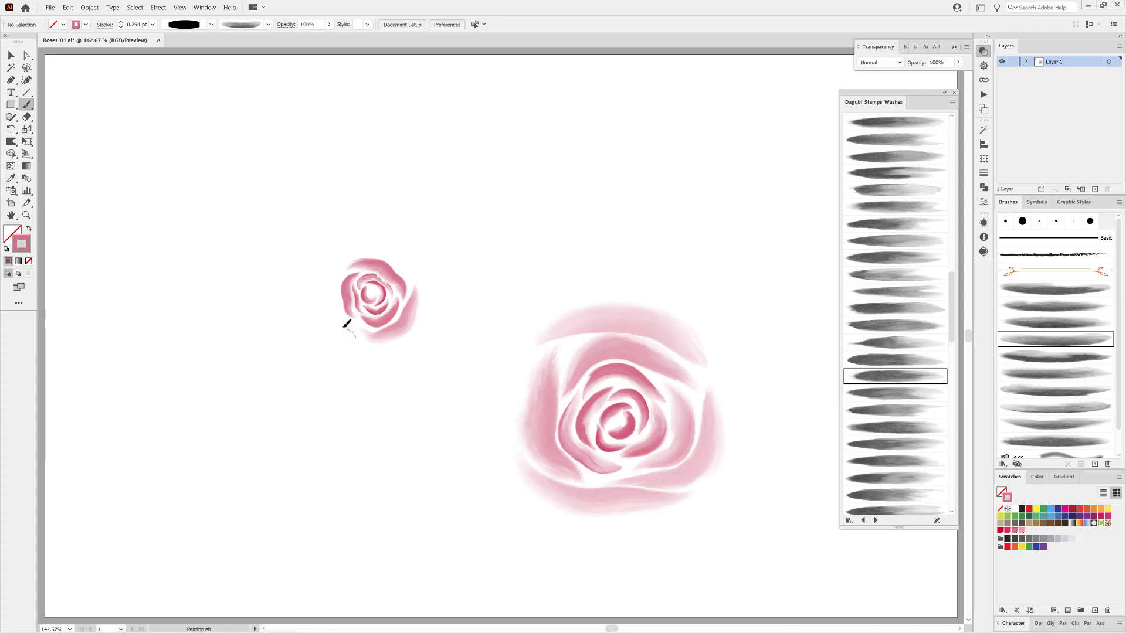
Paint a curved left petal with the fourth wash brush and an arched top petal with the fifth around the new rose
drag(332, 279, 345, 256)
click(1055, 362)
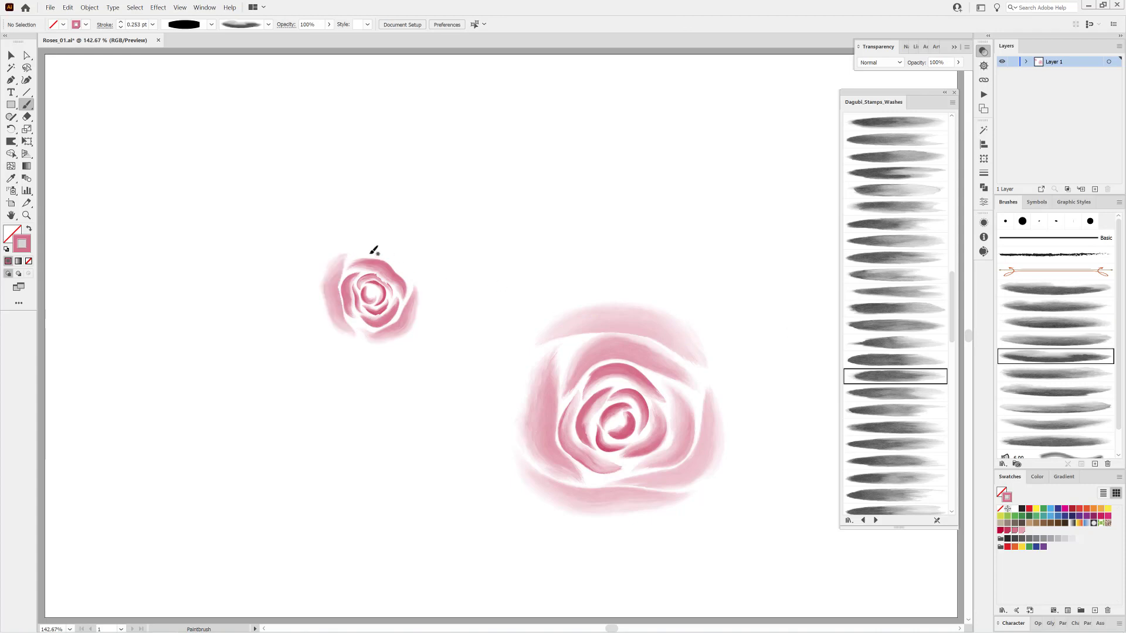
drag(420, 271, 422, 274)
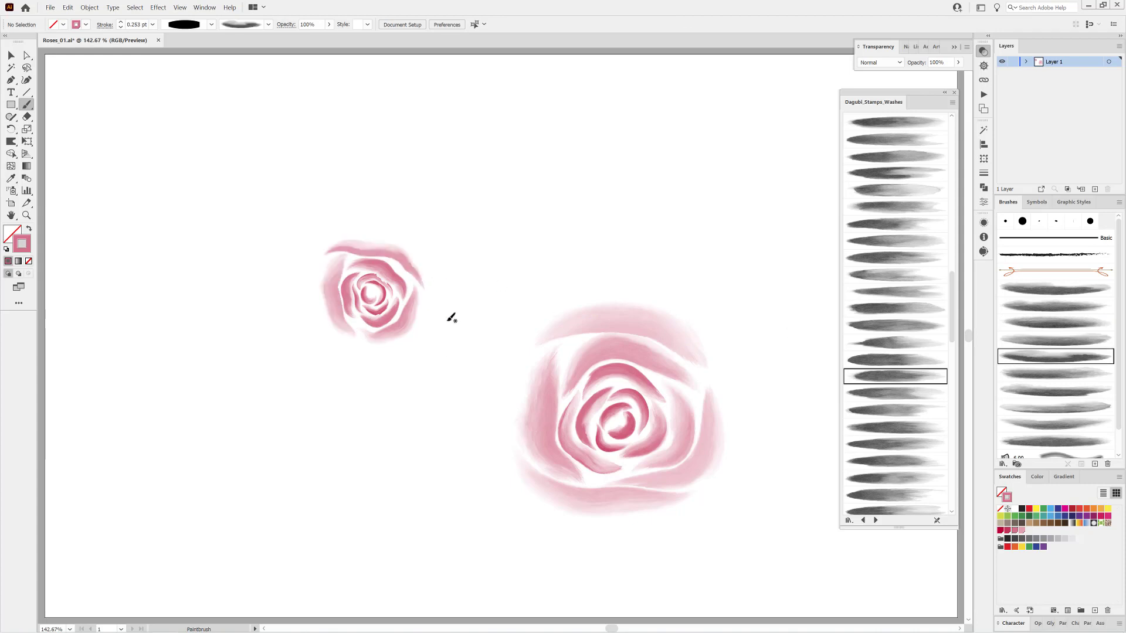
Paint a right petal with the sixth wash brush and a wide lower-left petal with the seventh, both at 0.4 pt
click(1058, 379)
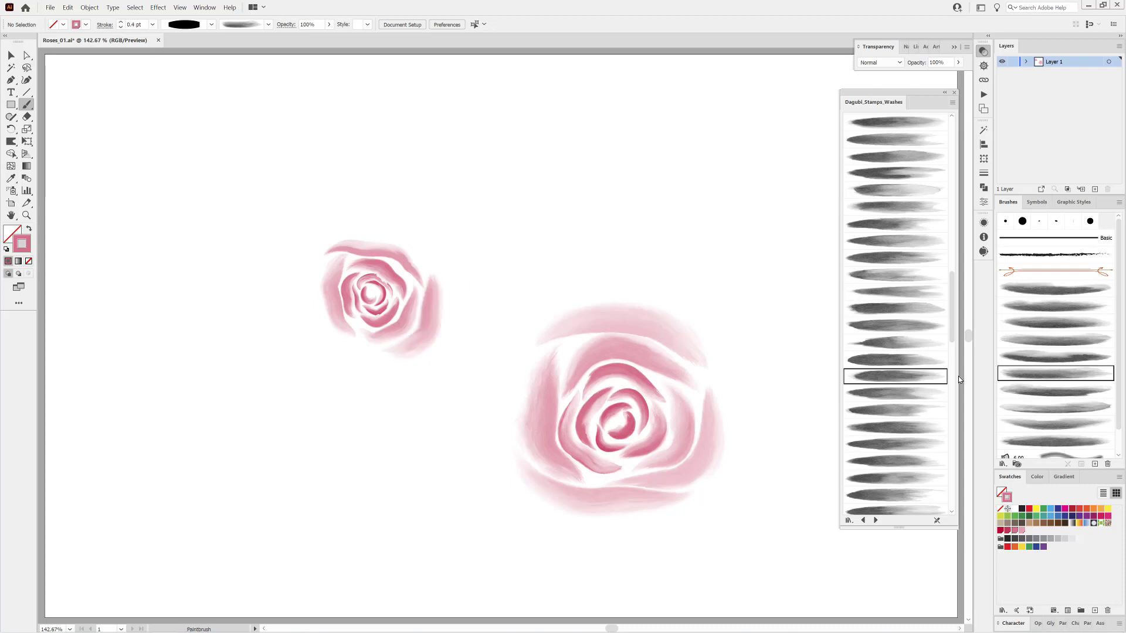
click(1032, 389)
drag(313, 312, 319, 262)
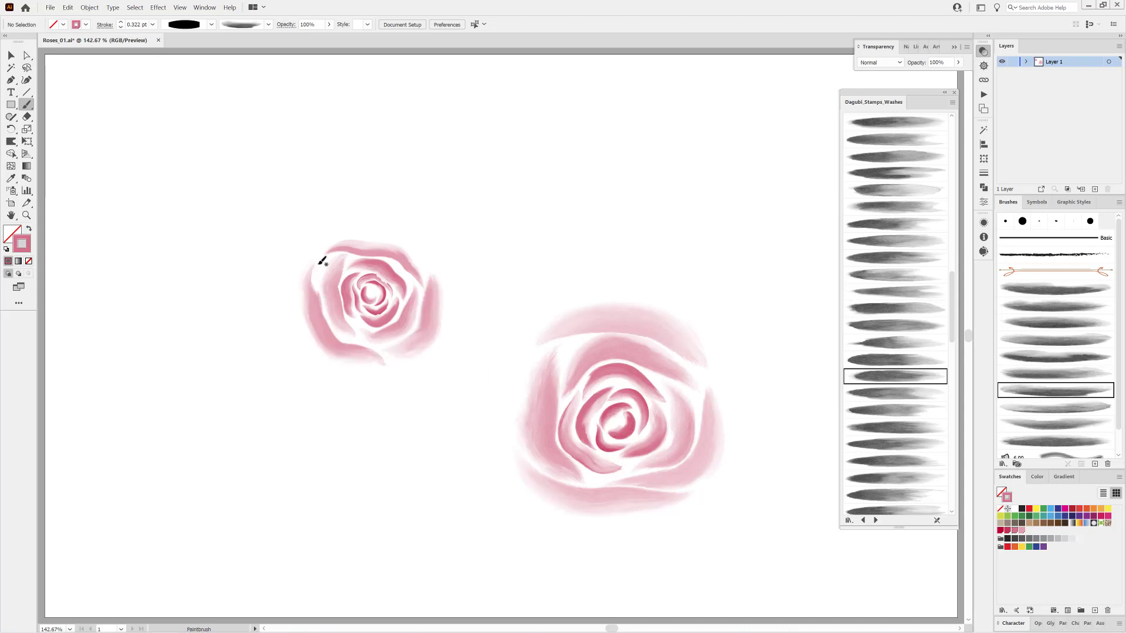
key(ctrl+shift+a)
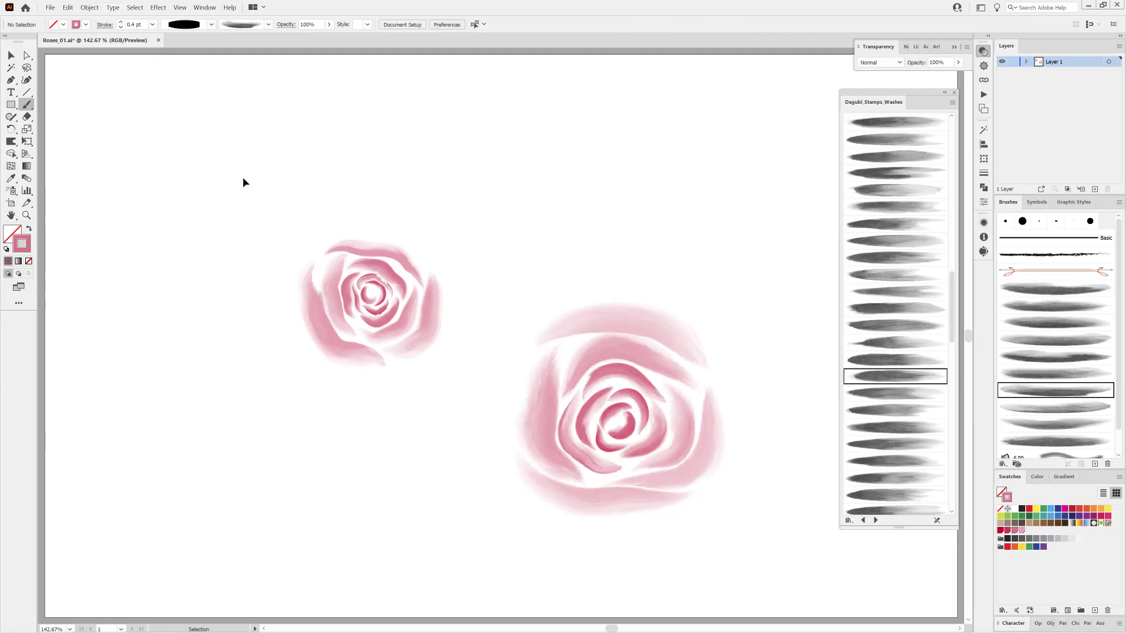
Paint a wide top petal with the eighth wash brush and a bottom petal about 55 by 30 mm with the ninth at 0.6 pt
click(1050, 410)
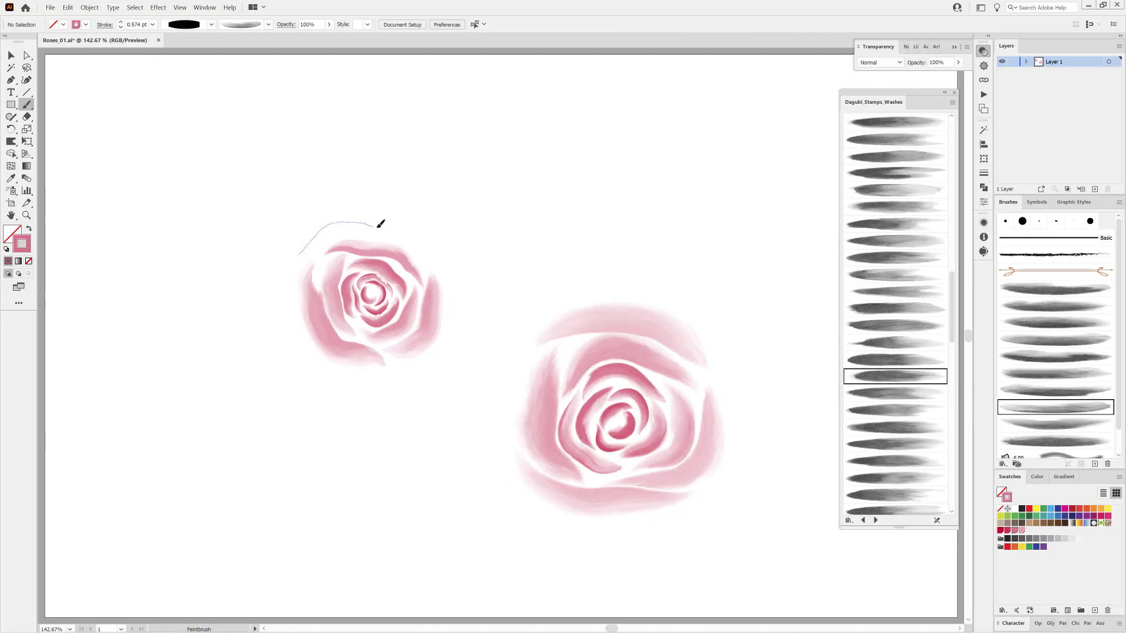
drag(456, 264, 460, 304)
click(1054, 426)
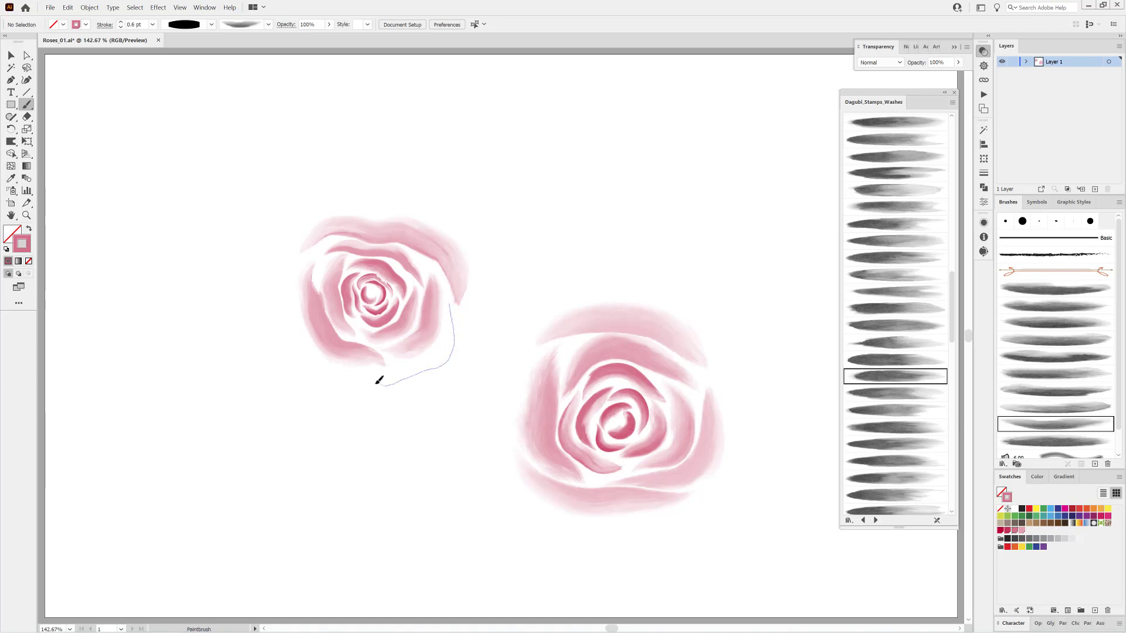
drag(432, 373, 426, 373)
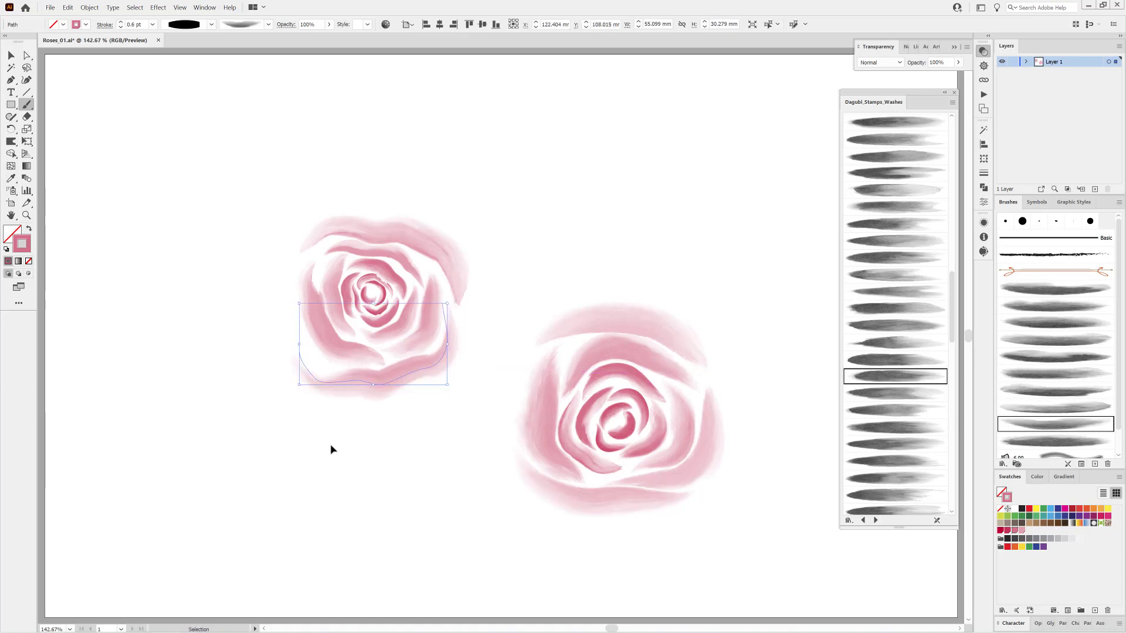
Reshape the new rose's bottom petal with the Warp tool, drawing its left end inward, and deselect it
click(11, 141)
drag(306, 366, 320, 355)
drag(383, 376, 387, 383)
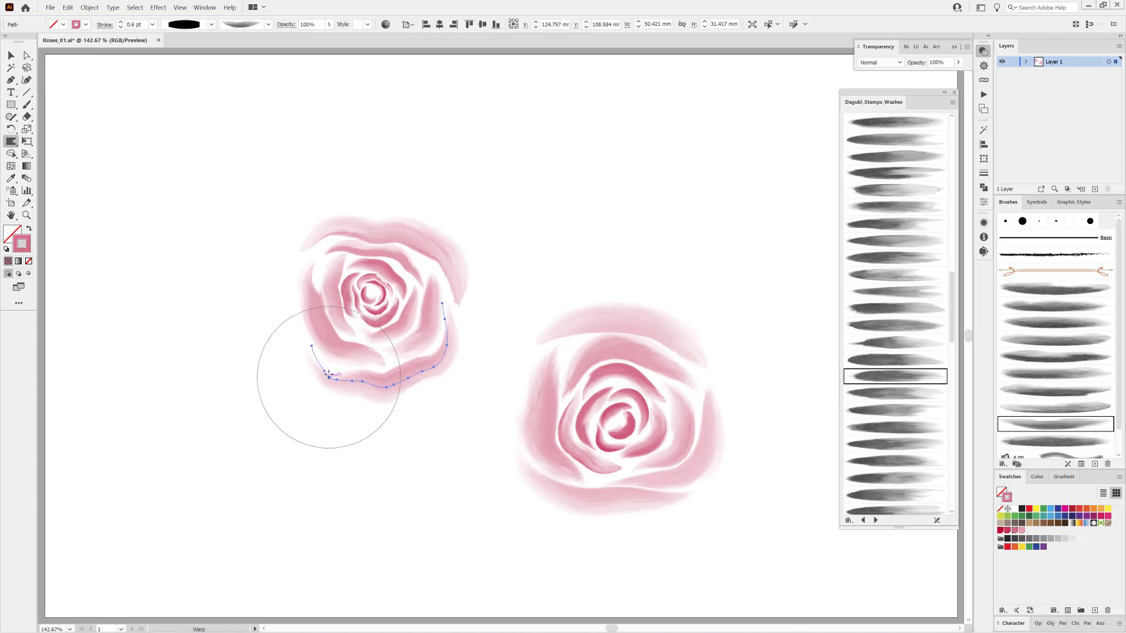
ctrl+click(245, 422)
Paint a large outer petal around the new rose's upper left with the tenth wash brush and shift it slightly
click(1020, 440)
click(26, 104)
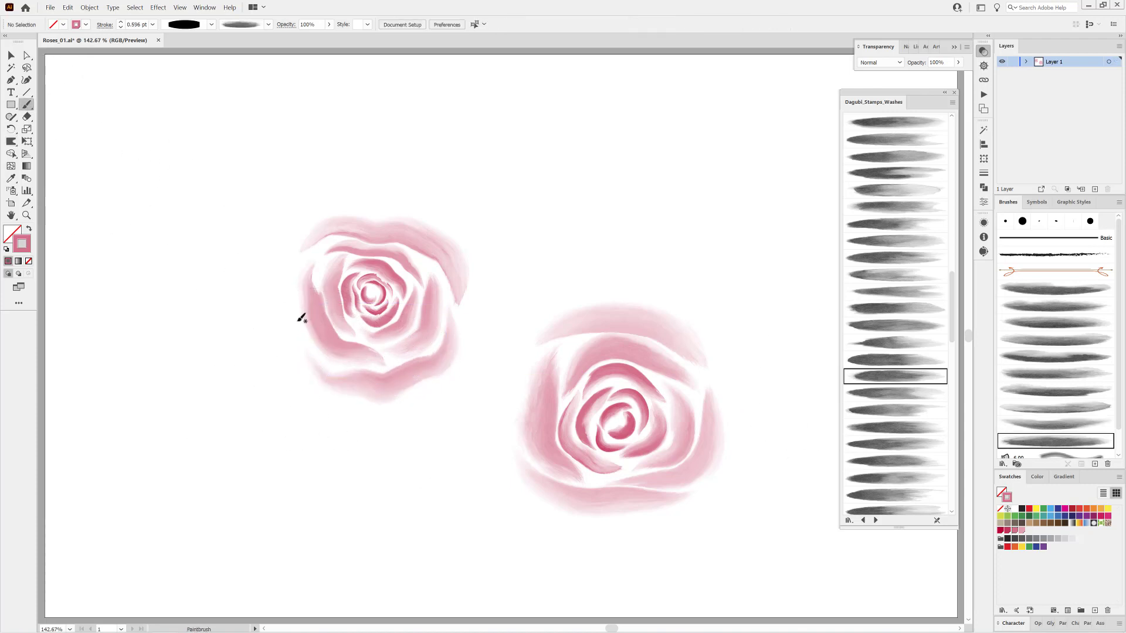
drag(324, 199, 328, 201)
key(v)
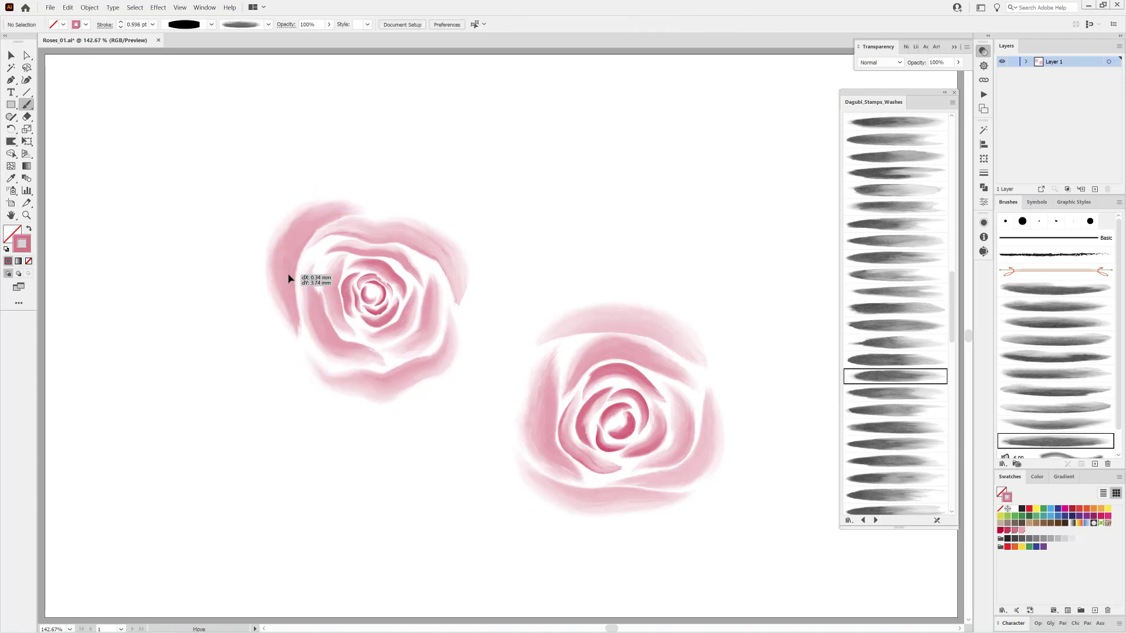
Paint a lower-left outer petal about 37 by 57 mm with the first wash brush, set it to 0.7 pt and nudge it outward
click(1055, 290)
drag(253, 320, 253, 258)
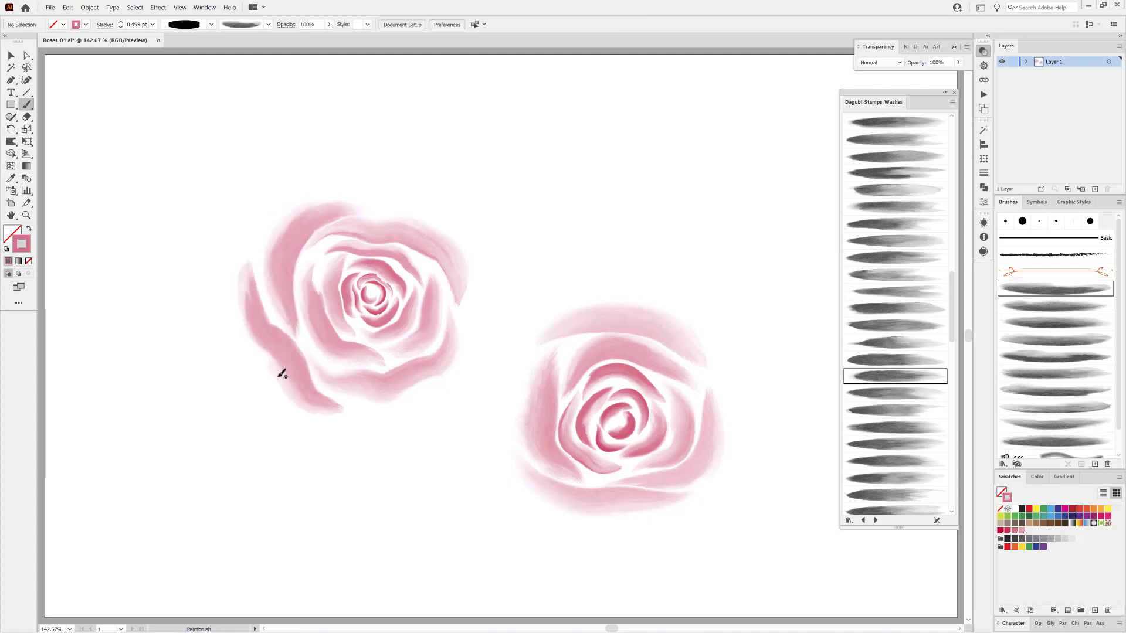
ctrl+click(301, 389)
click(121, 22)
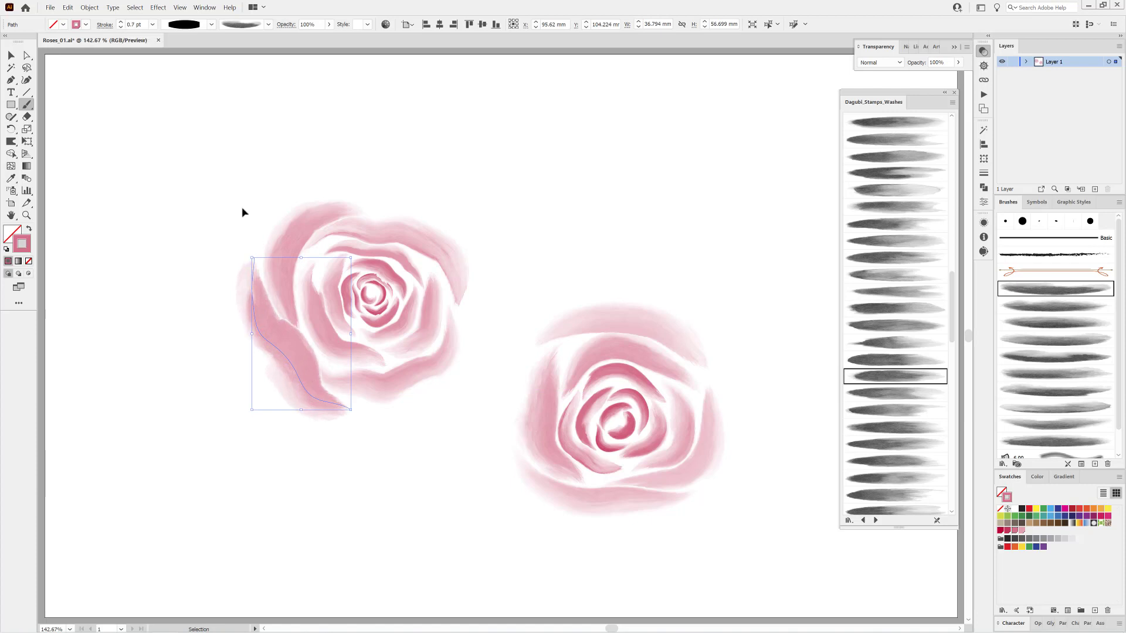
drag(283, 373, 278, 376)
Reshape the lower-left outer petal with the Warp tool to bulge its curve outward, and deselect it
key(shift+r)
drag(327, 426, 344, 415)
drag(277, 347, 260, 354)
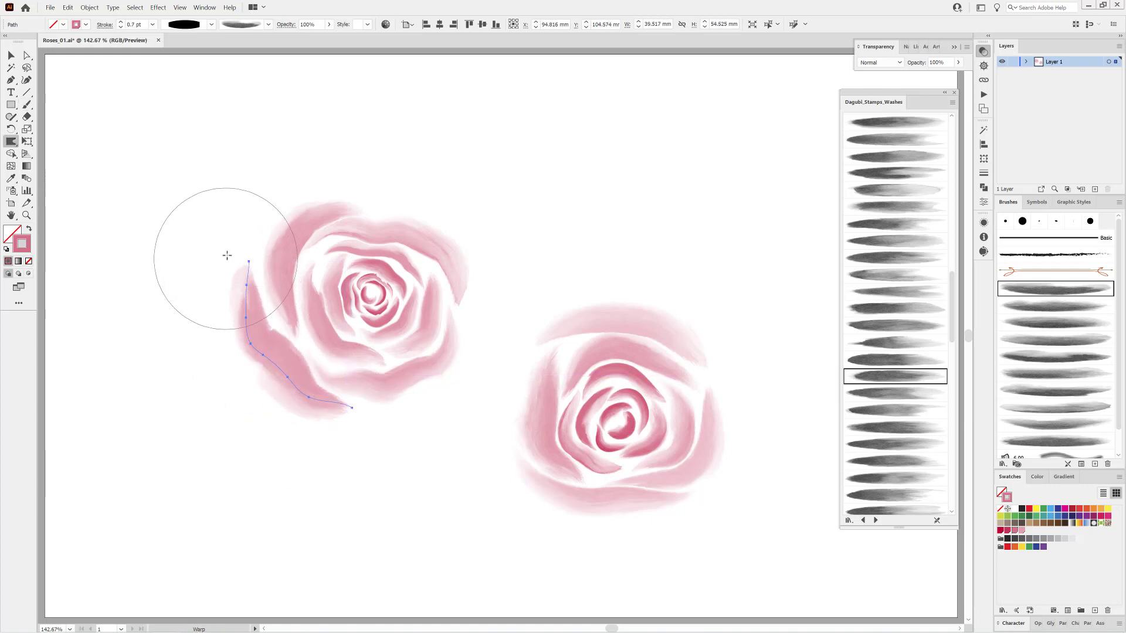
drag(226, 256, 245, 263)
ctrl+click(269, 464)
Paint a lower-right outer petal about 48 by 46 mm with the second wash brush at 1.089 pt
click(918, 432)
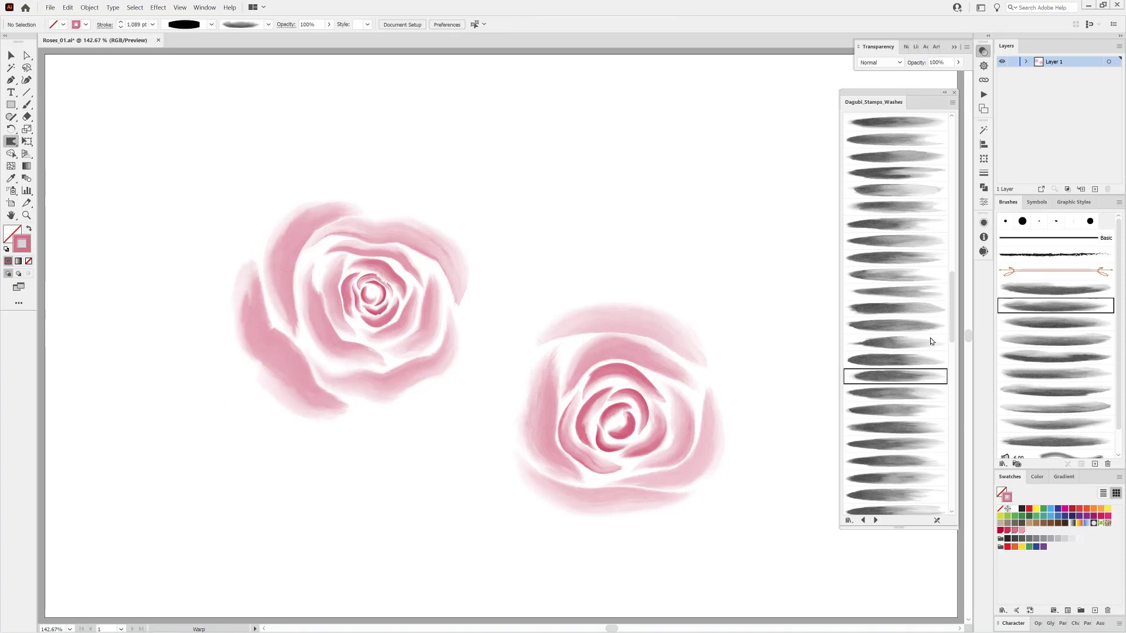
click(26, 105)
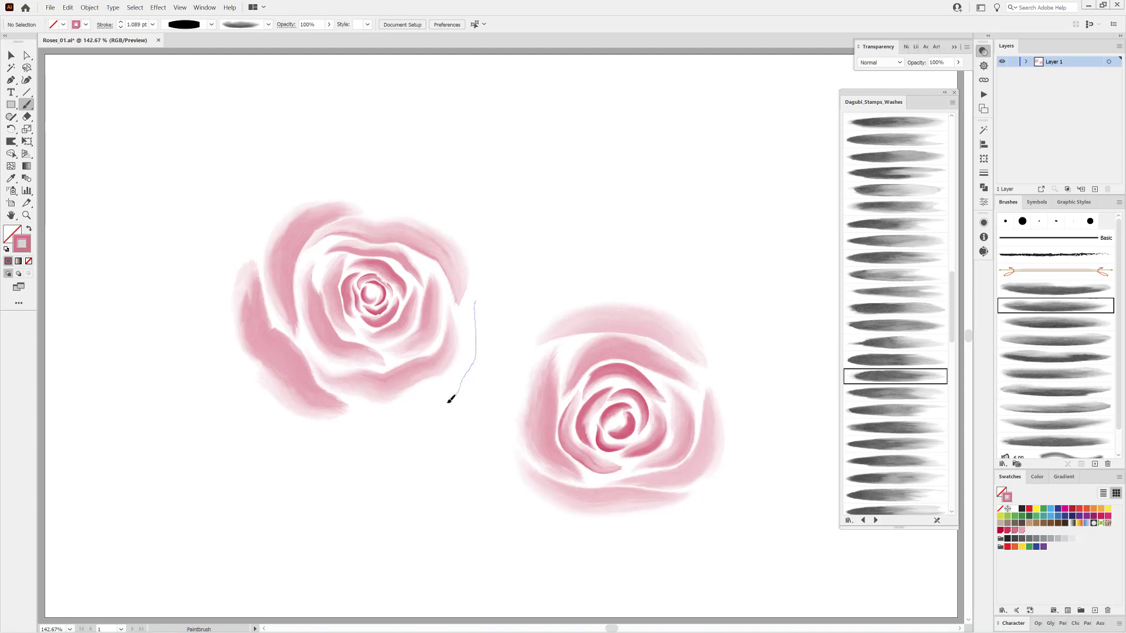
drag(450, 399, 346, 429)
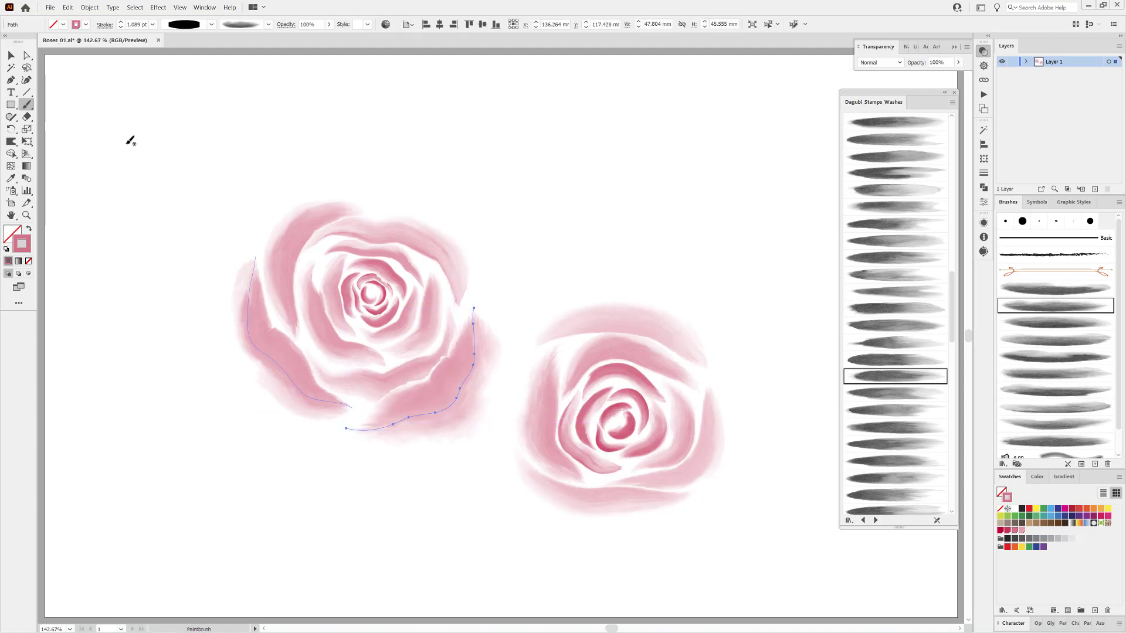
Warp the lower-right outer petal outward and set its stroke weight to 0.9 pt
click(11, 141)
drag(470, 354, 492, 366)
drag(410, 412, 417, 437)
ctrl+click(468, 519)
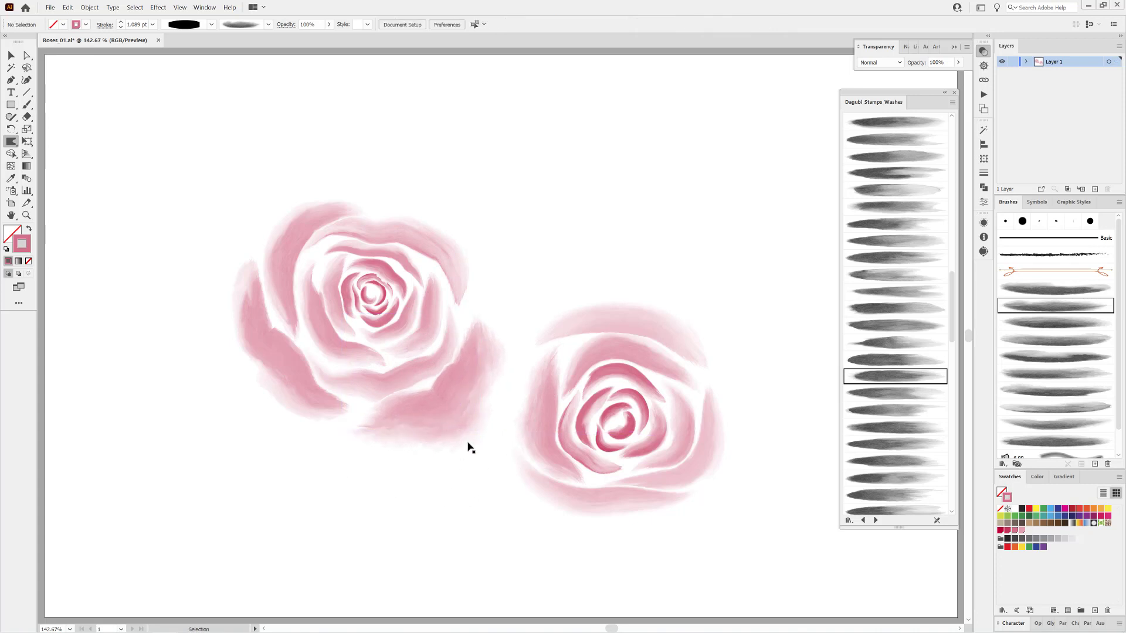
ctrl+click(451, 415)
click(120, 28)
click(121, 28)
ctrl+click(405, 487)
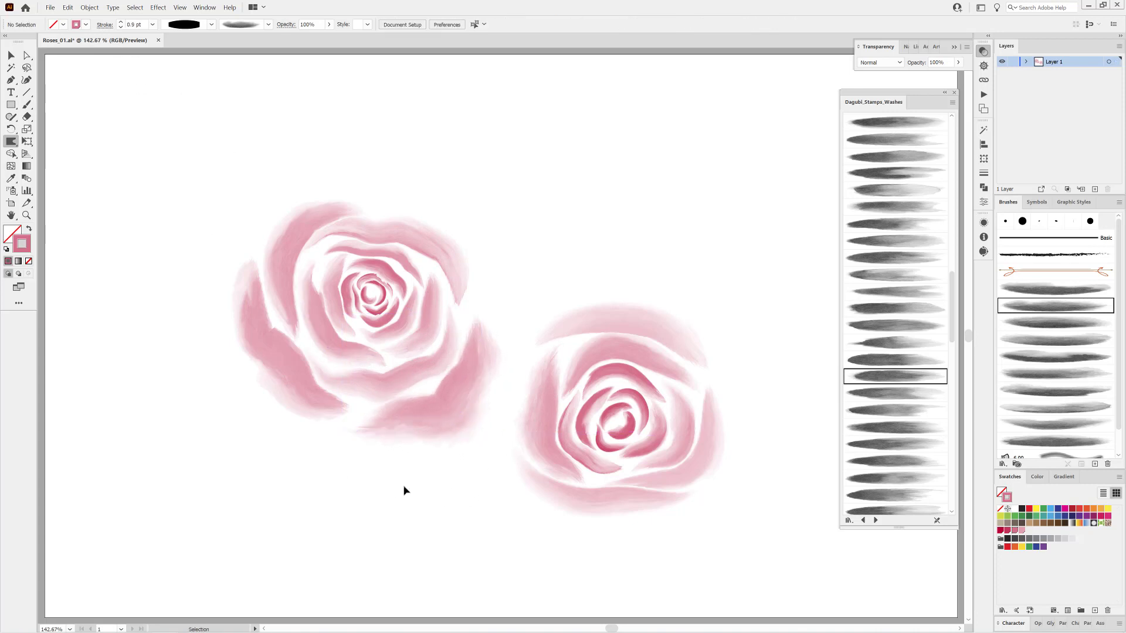
Group all petals of the new rose, and group all petals of the first rose separately
click(11, 55)
drag(185, 175, 461, 510)
click(89, 7)
click(128, 65)
drag(768, 246, 537, 555)
click(90, 7)
click(111, 46)
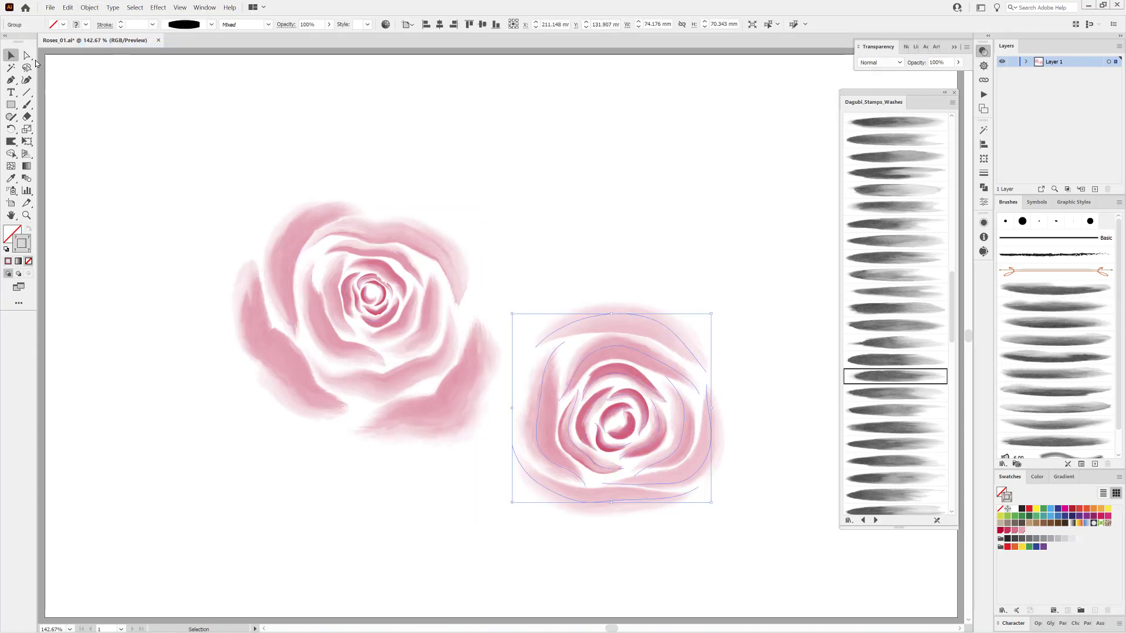
Recolour the first rose's three outermost petals with the lightest pink swatch and deselect them
click(27, 55)
click(65, 70)
click(253, 343)
click(275, 384)
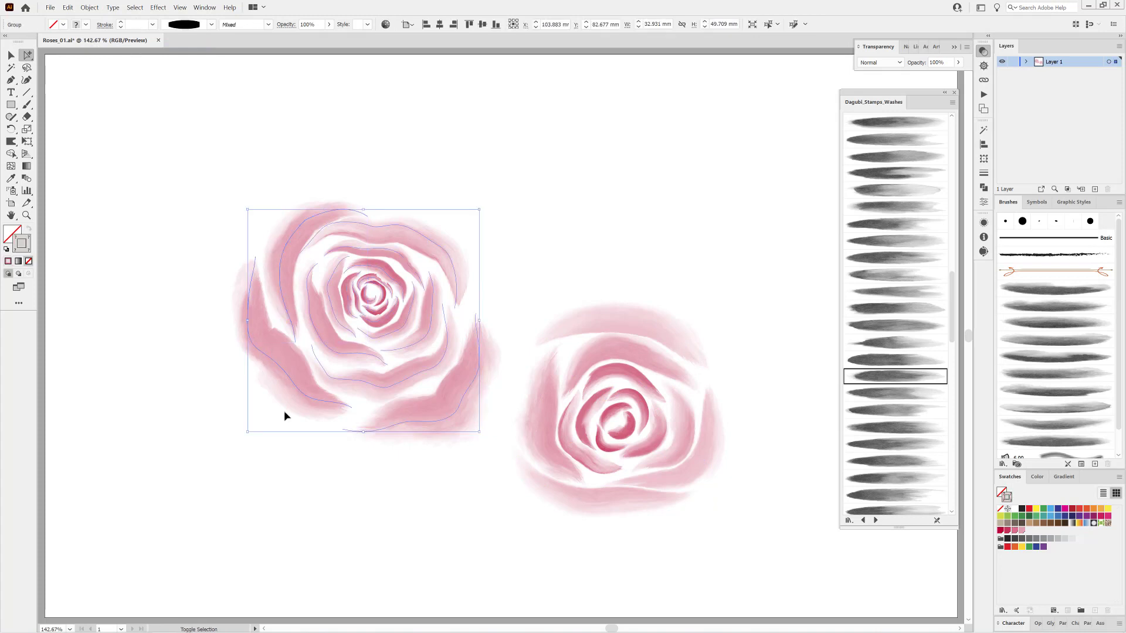
click(261, 430)
shift+click(278, 381)
shift+click(453, 447)
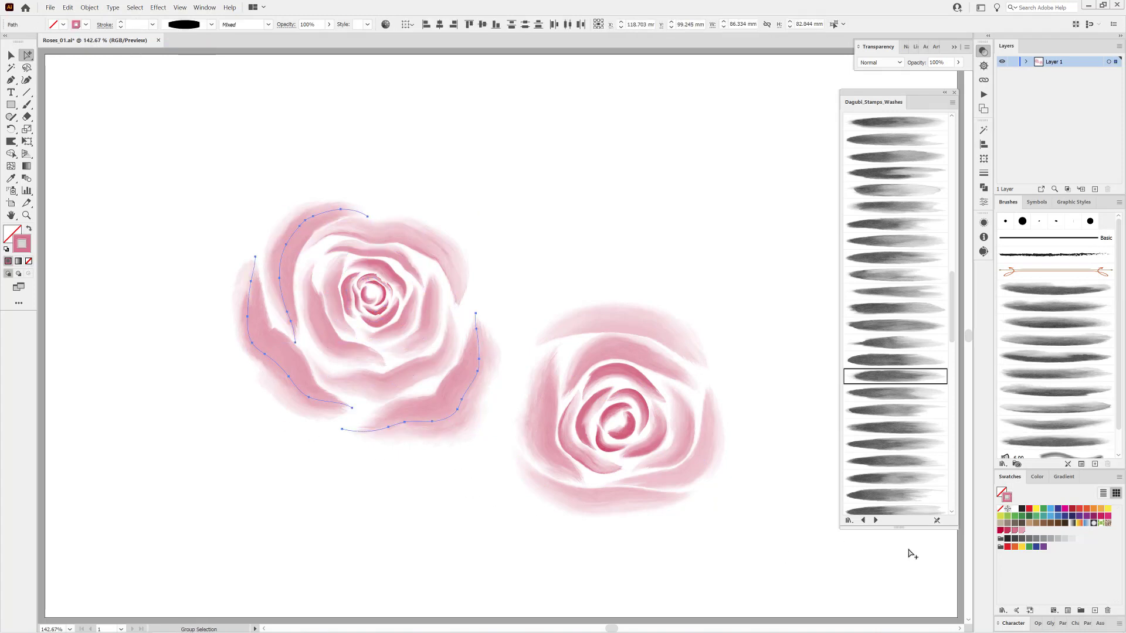
click(1020, 532)
key(ctrl+shift+a)
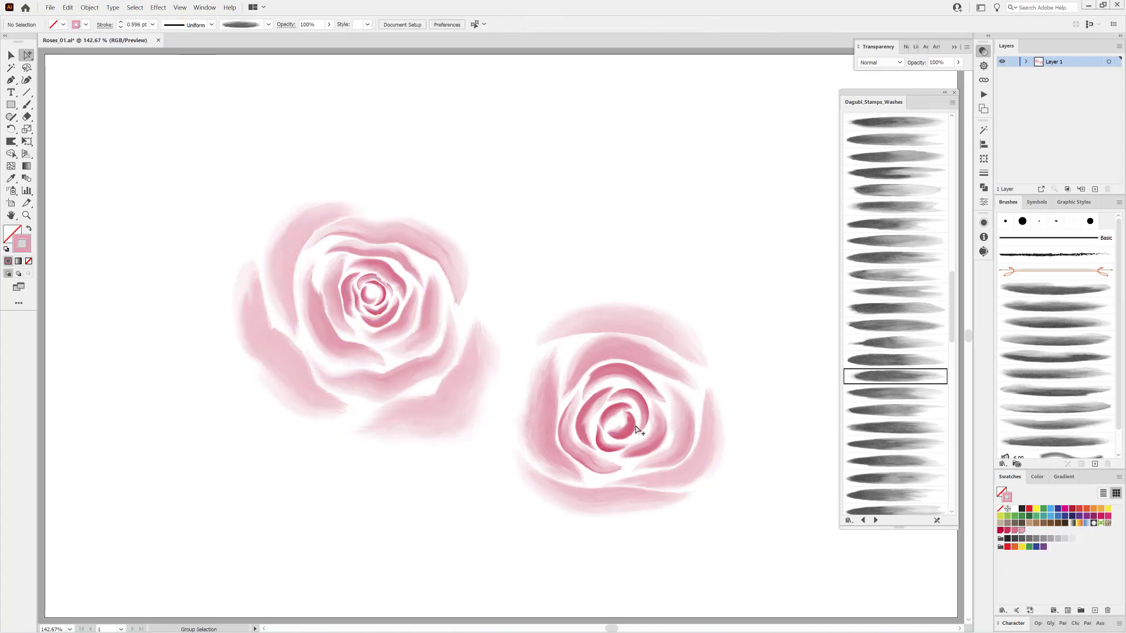
Scale the first rose down to about 53 by 51 mm, rotate it to about 59°, and shift it slightly toward the larger rose
key(ctrl+0)
scroll(664, 484, up, 1)
key(v)
click(252, 166)
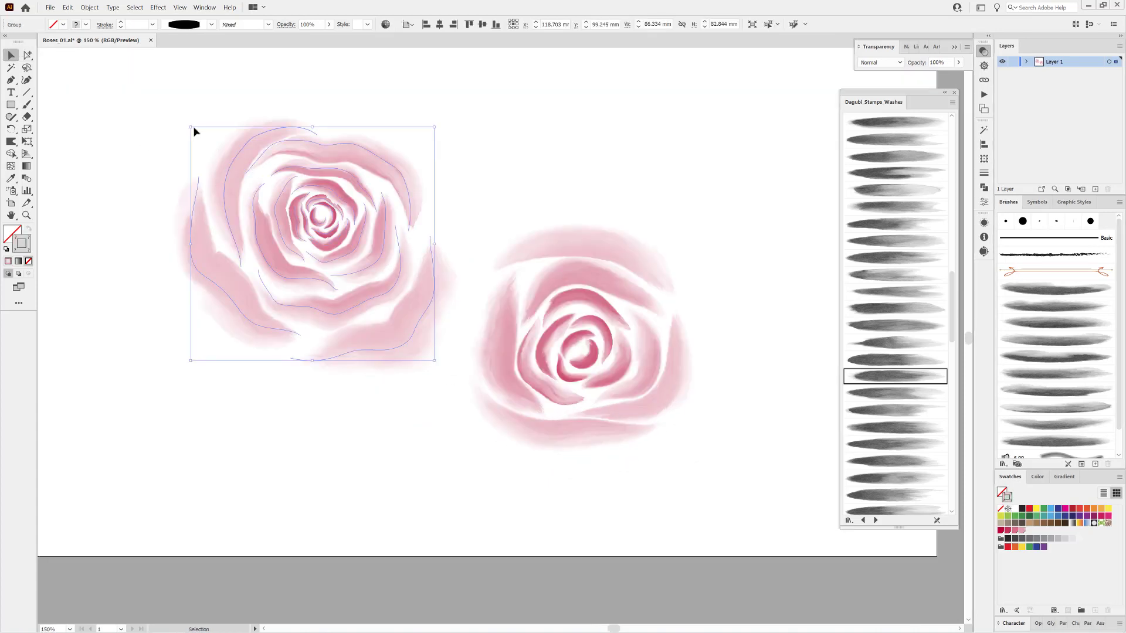
drag(193, 131, 285, 218)
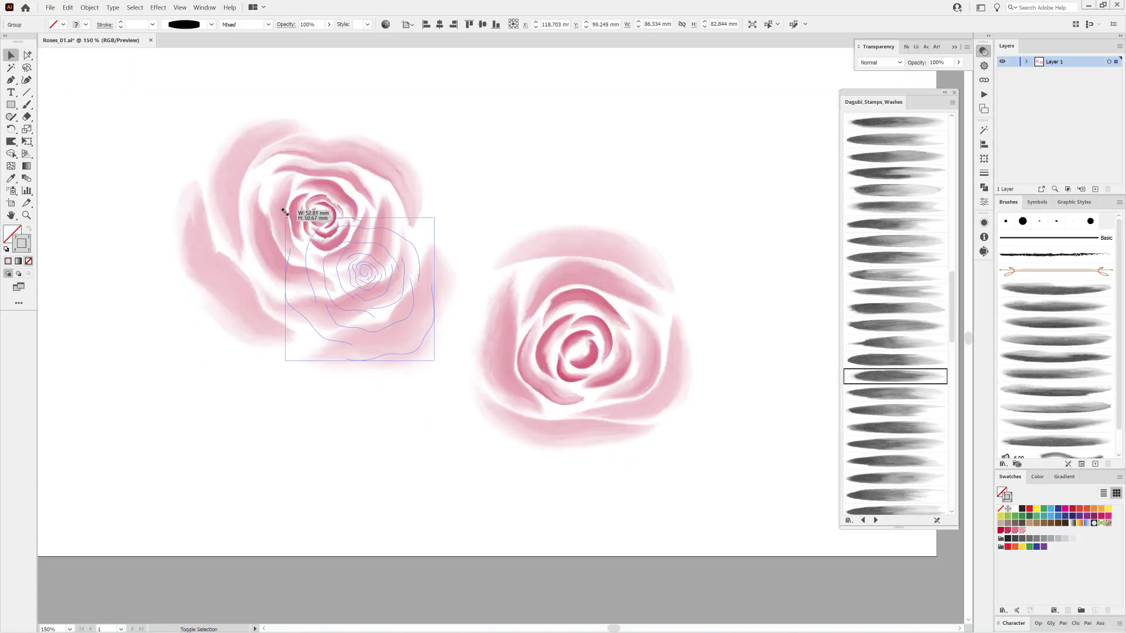
click(983, 159)
click(967, 126)
click(920, 11)
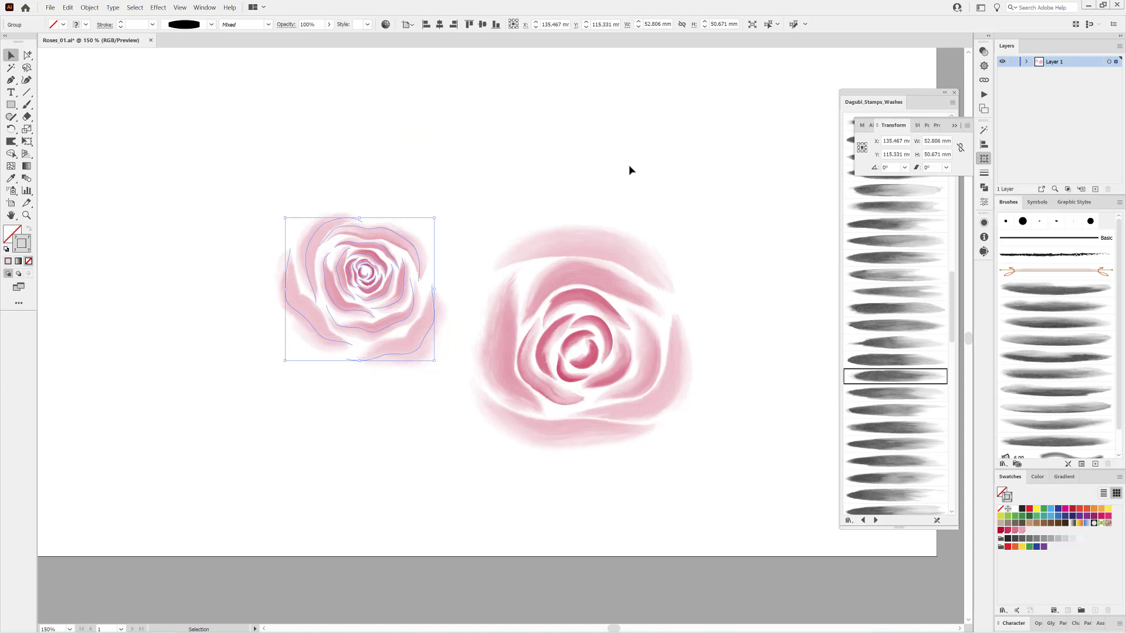
drag(432, 204, 341, 156)
drag(433, 268, 449, 283)
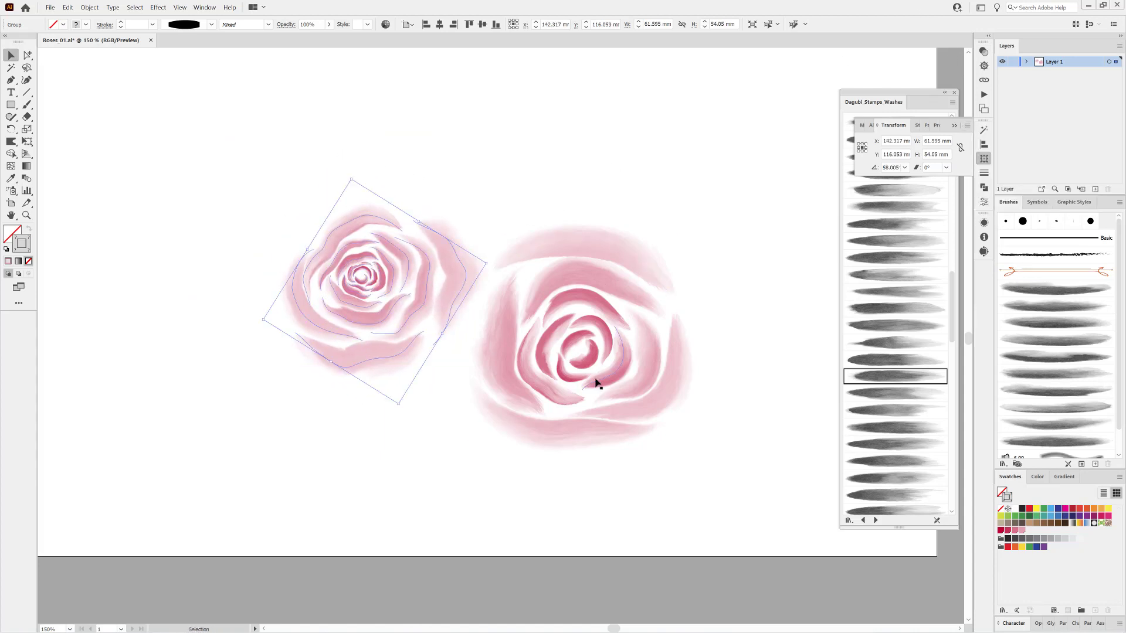
Rotate the larger rose to about 120° and nestle it against the lower-right side of the smaller rose
click(599, 381)
drag(678, 237, 430, 313)
drag(621, 407, 604, 428)
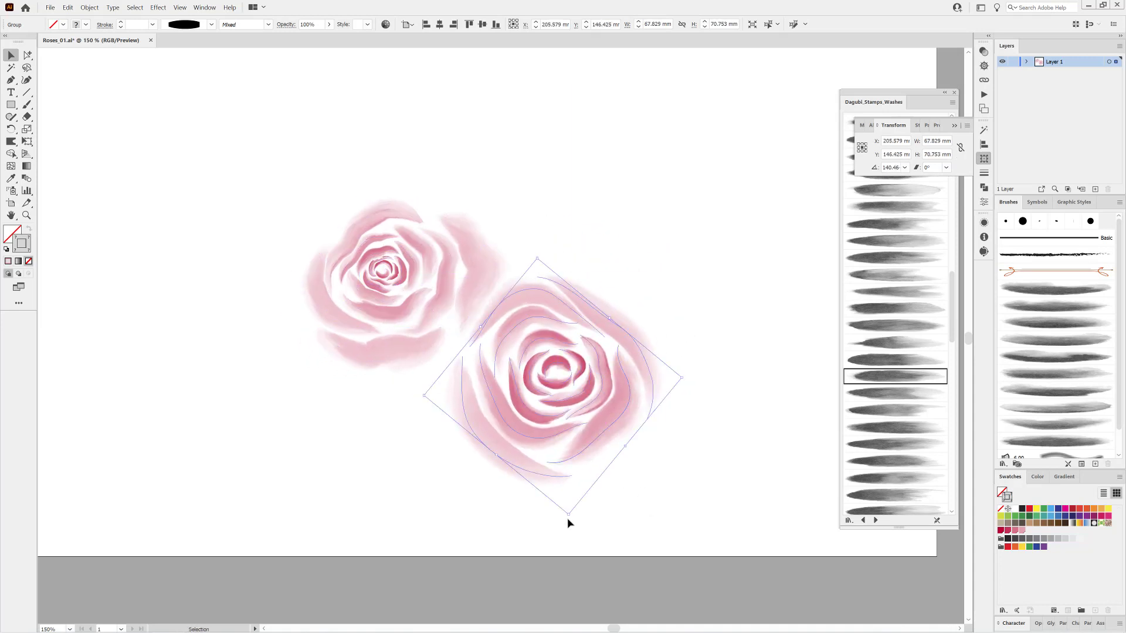
drag(568, 519, 582, 442)
click(724, 463)
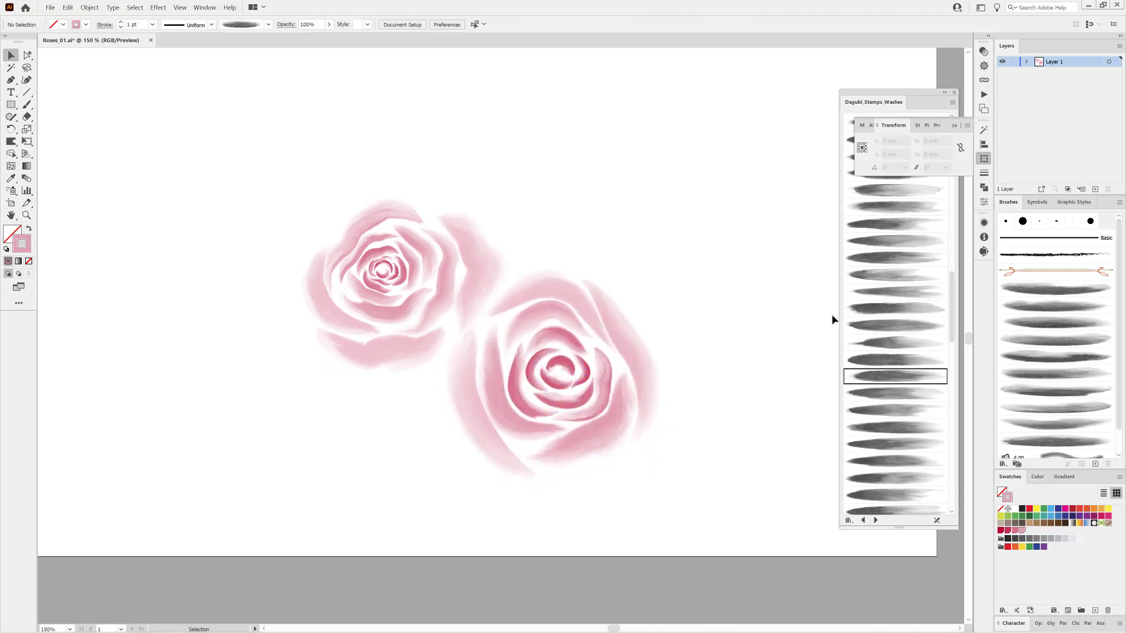
Warp the larger rose's lower-left outer petal and its bottom petal into wavier curves with a smaller Warp brush
click(518, 492)
key(a)
click(455, 455)
key(shift+r)
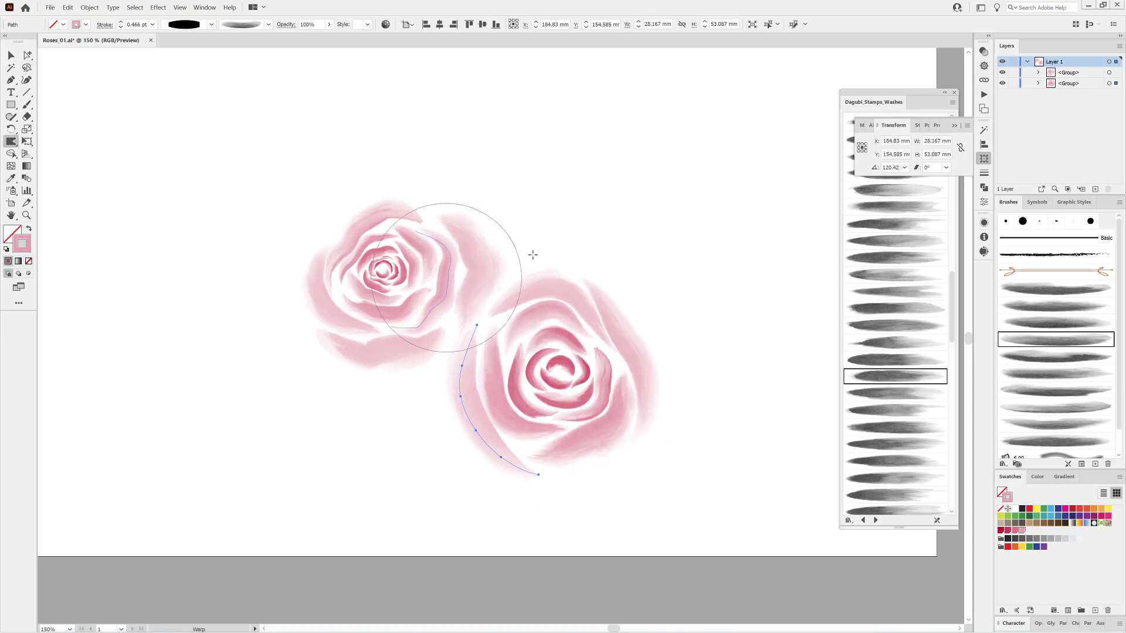
drag(533, 254, 595, 244)
ctrl+alt+click(613, 464)
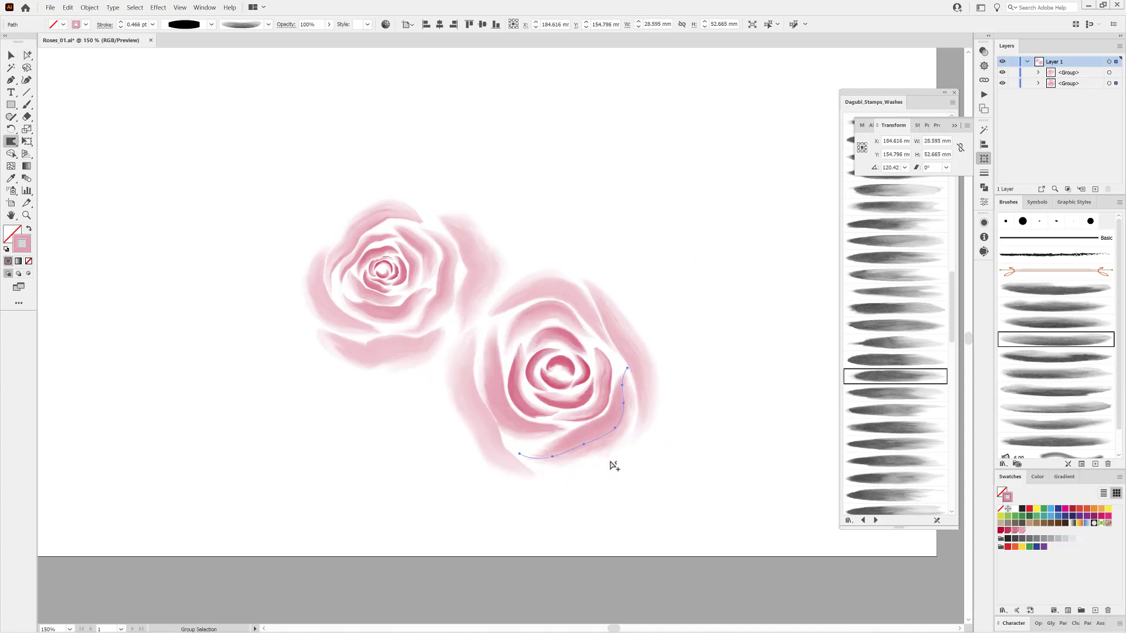
mouse_move(615, 440)
mouse_down()
mouse_move(516, 465)
mouse_move(515, 447)
mouse_up()
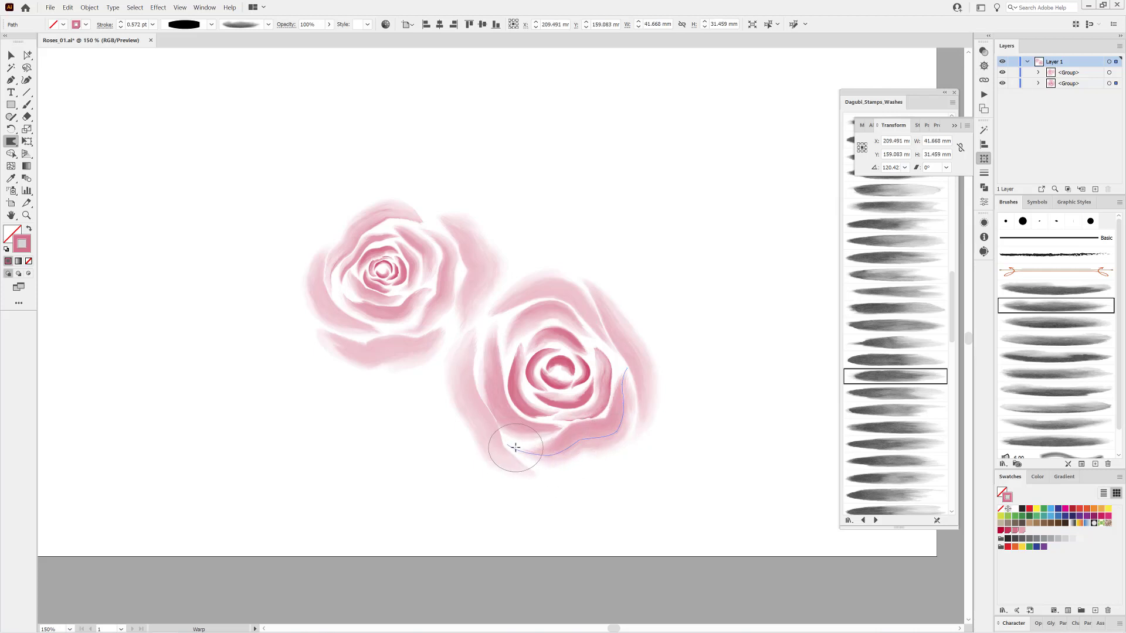
Warp the larger rose's right outer petal outward and refine the lower end of its lower-left outer petal
ctrl+alt+click(645, 354)
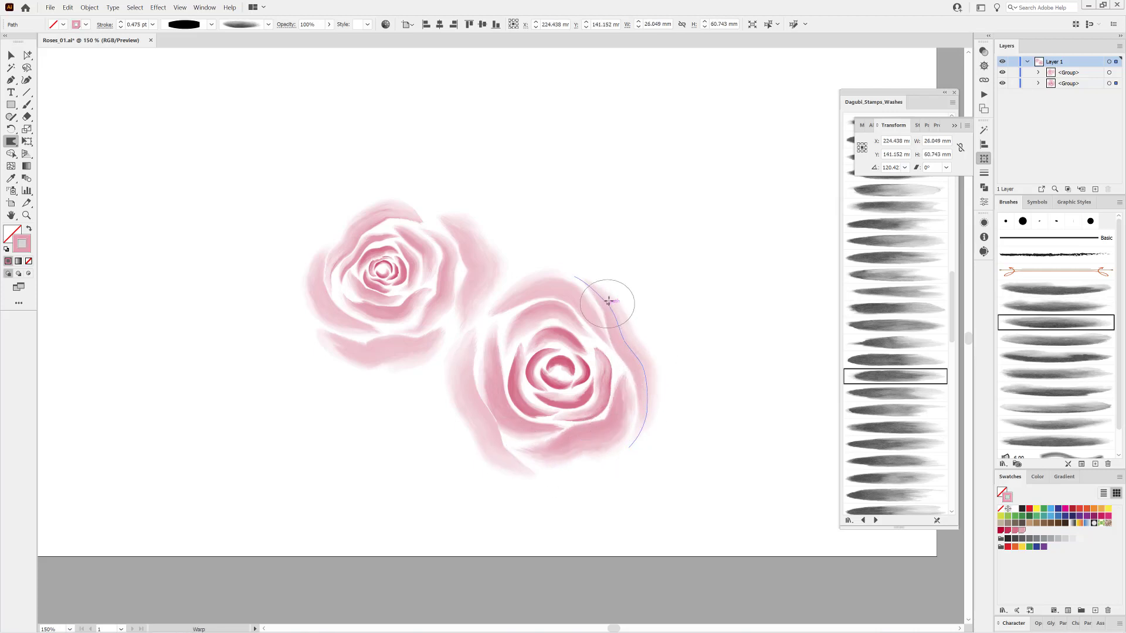
drag(661, 397, 673, 396)
ctrl+alt+click(530, 476)
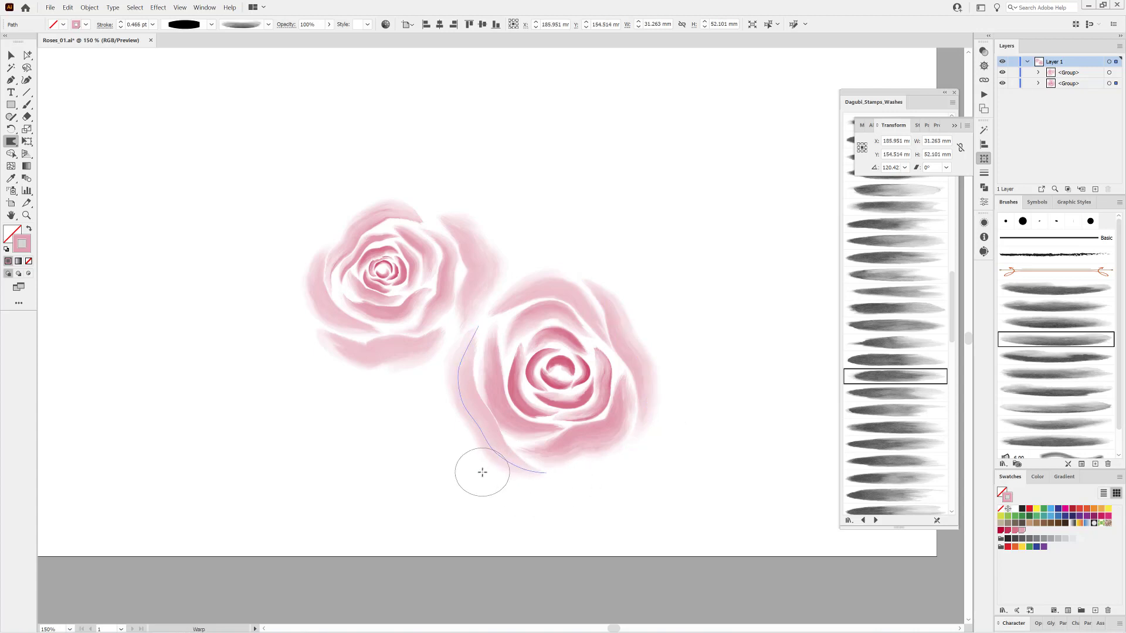
ctrl+alt+click(736, 486)
Move both roses together up and to the left, toward the centre of the artboard, and deselect them
key(ctrl+alt+0)
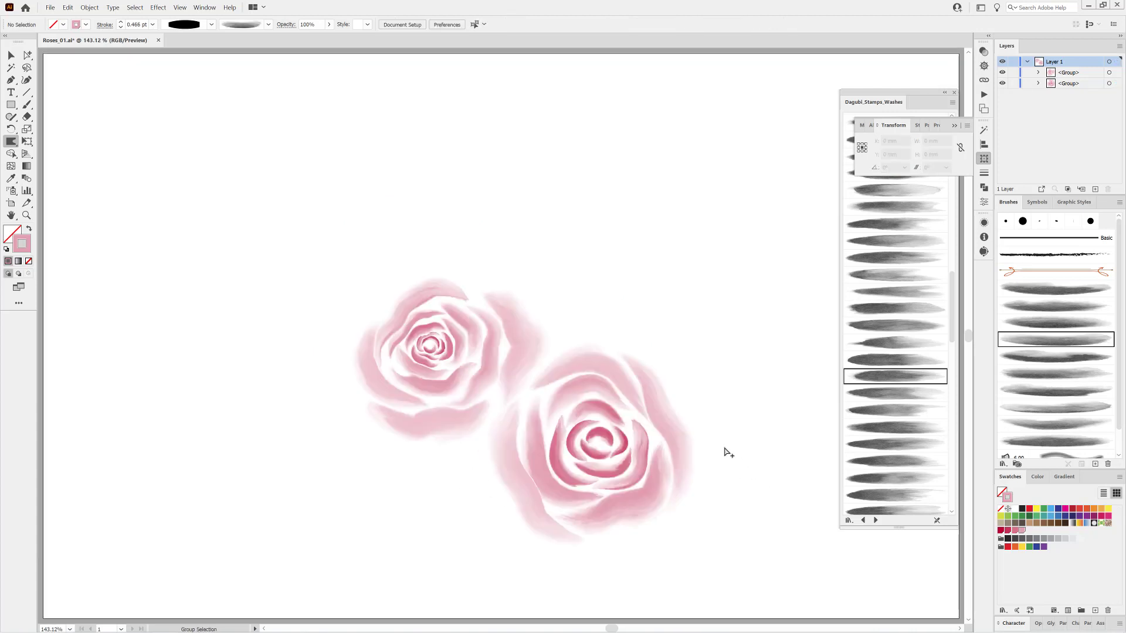
click(1109, 62)
click(10, 55)
drag(531, 359, 483, 301)
click(70, 125)
Set up the Paintbrush with a different wash brush and a muted green stroke, RGB 84, 130, 74
key(b)
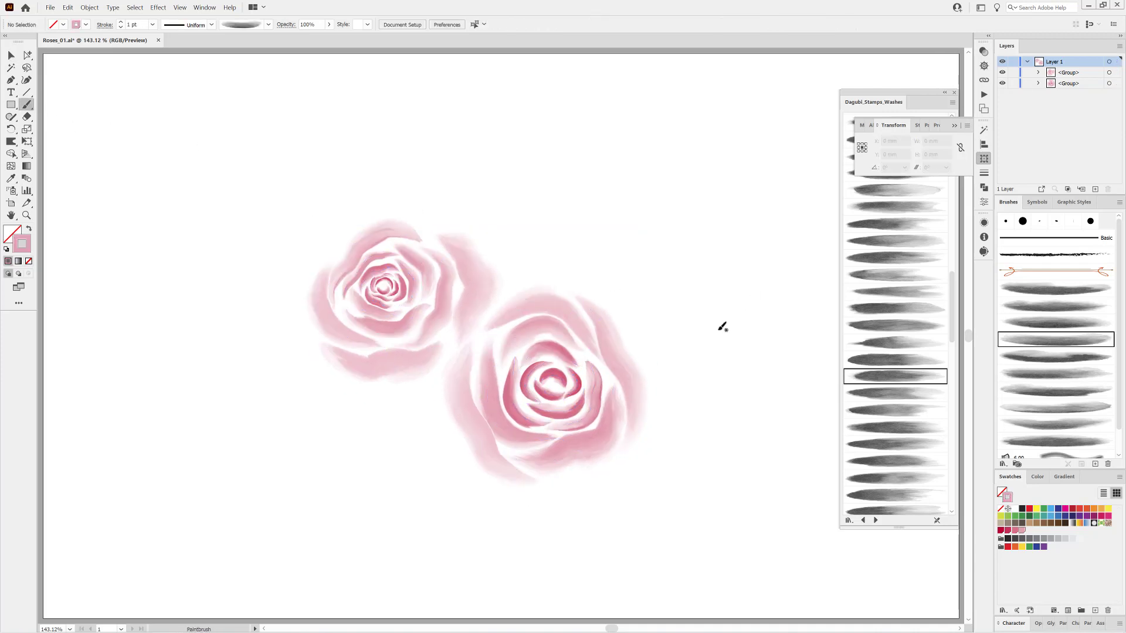
click(901, 261)
click(1015, 518)
click(1038, 476)
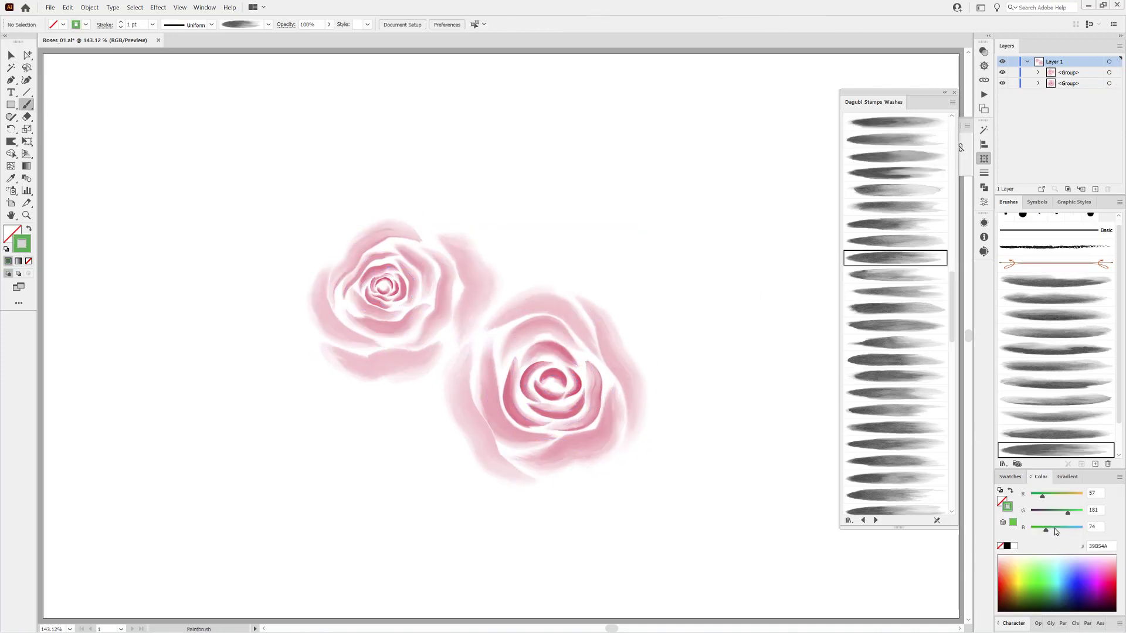
drag(1064, 511, 1054, 514)
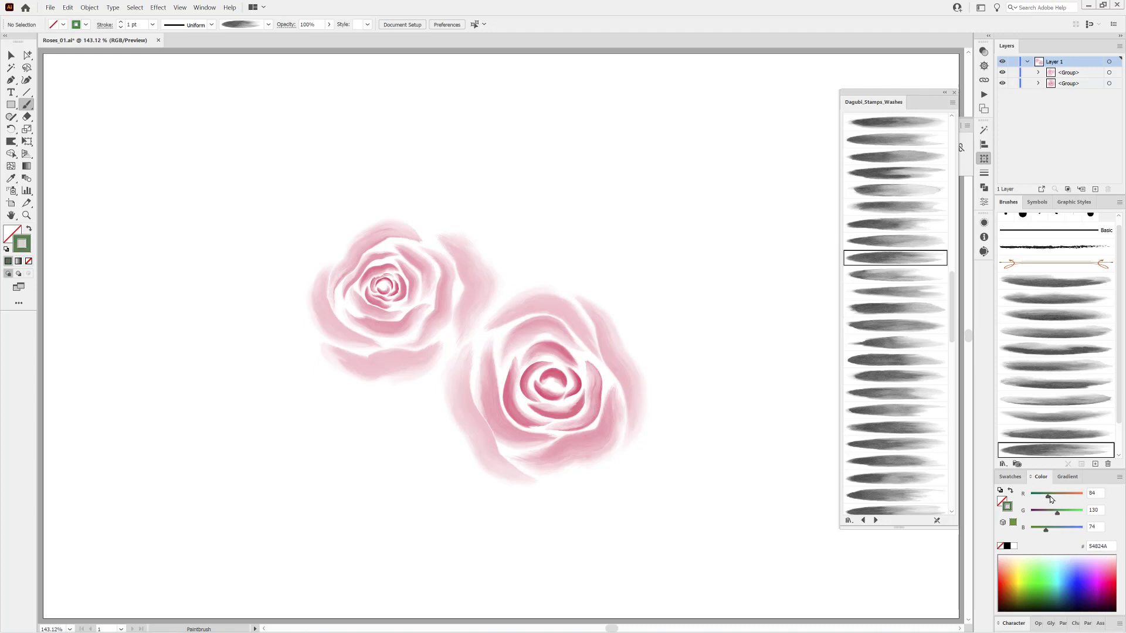
Paint a green leaf about 20 by 32 mm above the larger rose and apply the oval width profile to it
drag(531, 259, 586, 174)
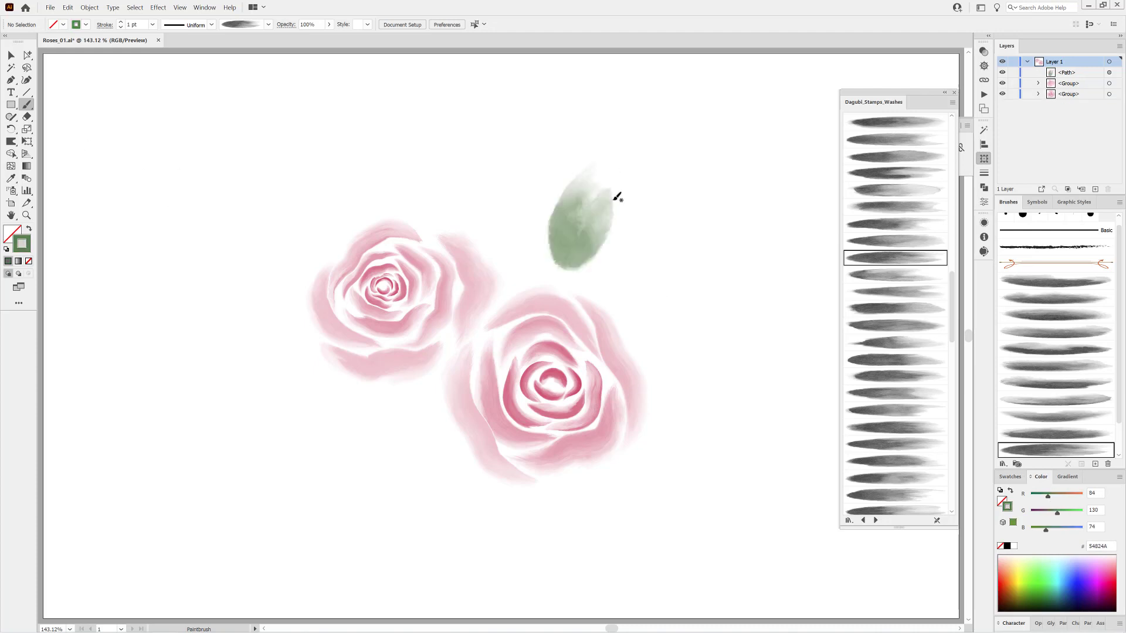
click(211, 26)
scroll(210, 58, down, 3)
click(175, 136)
click(211, 24)
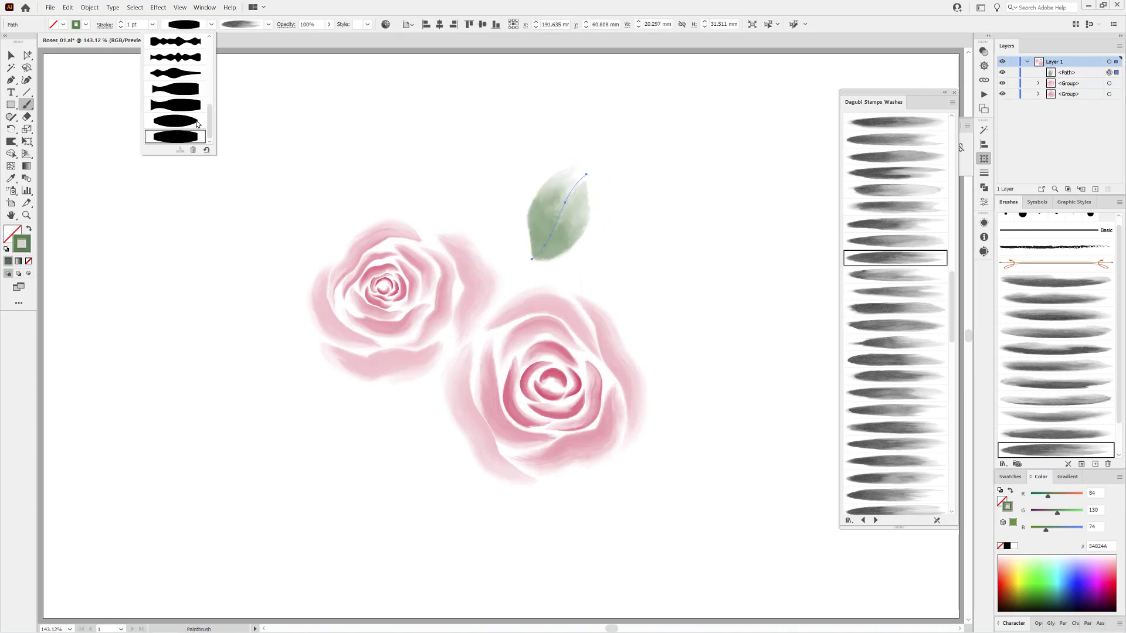
Undo the wide test leaf and paint two narrower green leaves above the gap between the roses
key(Escape)
key(ctrl+z)
key(ctrl+z)
key(ctrl+z)
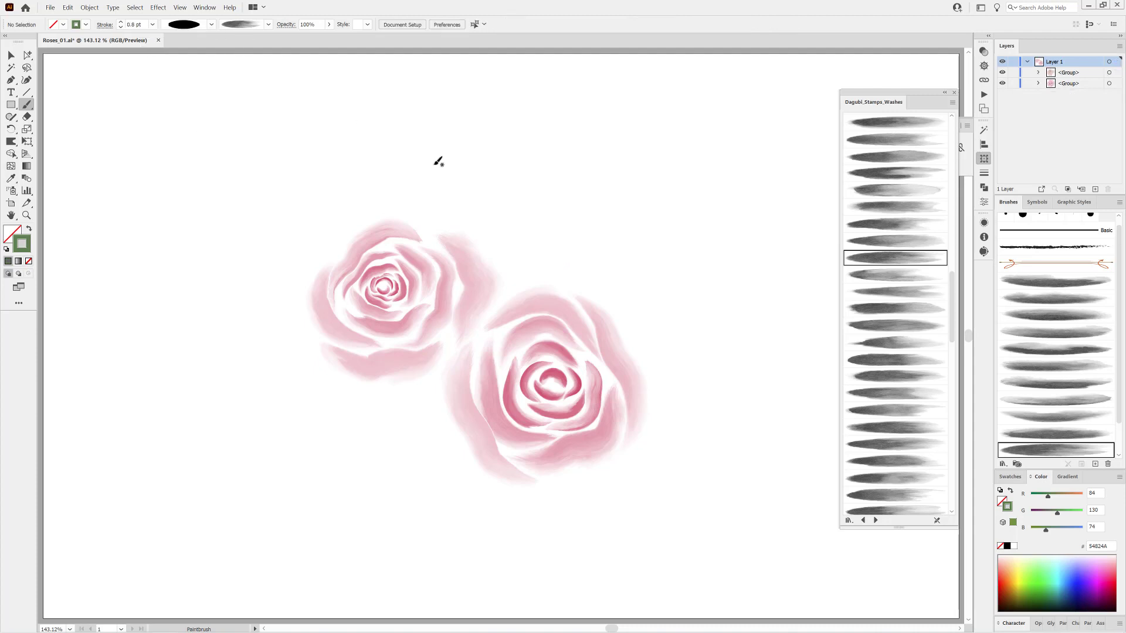
drag(523, 210, 537, 163)
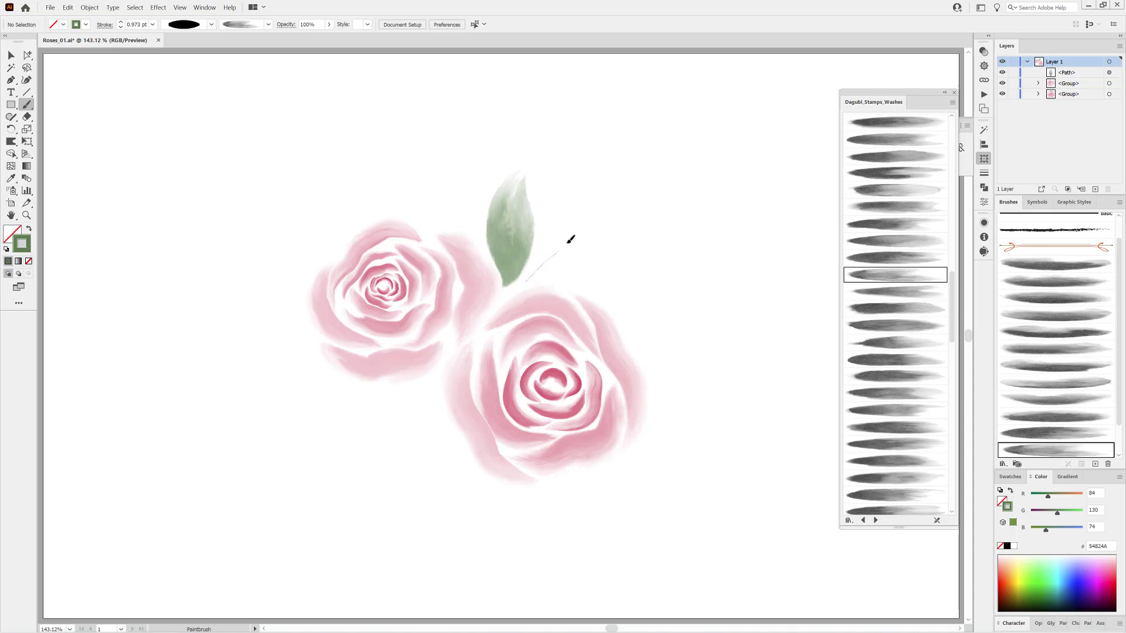
drag(600, 181, 602, 179)
Try painting a third leaf beside the pair and a fourth above it with other wash brushes, and undo both
click(906, 343)
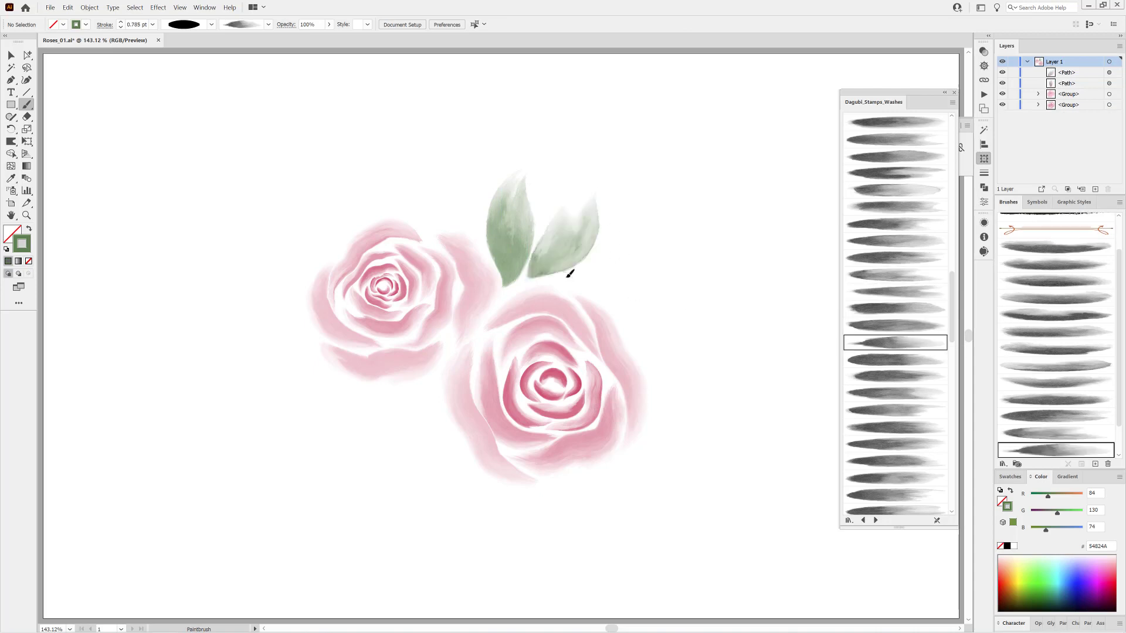
drag(630, 272, 649, 281)
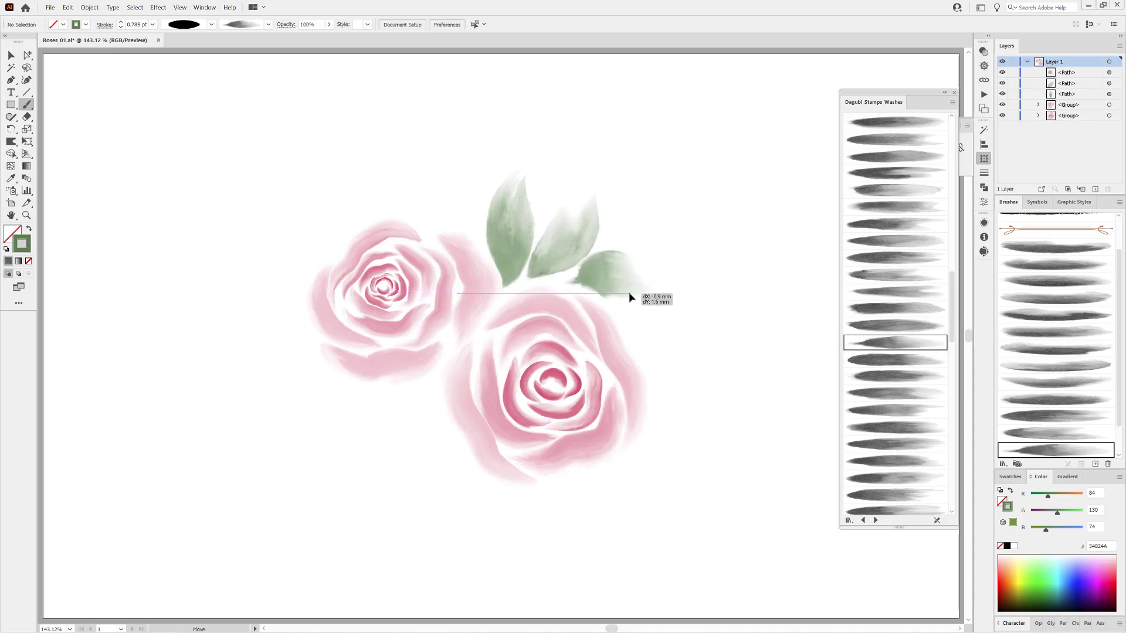
click(916, 391)
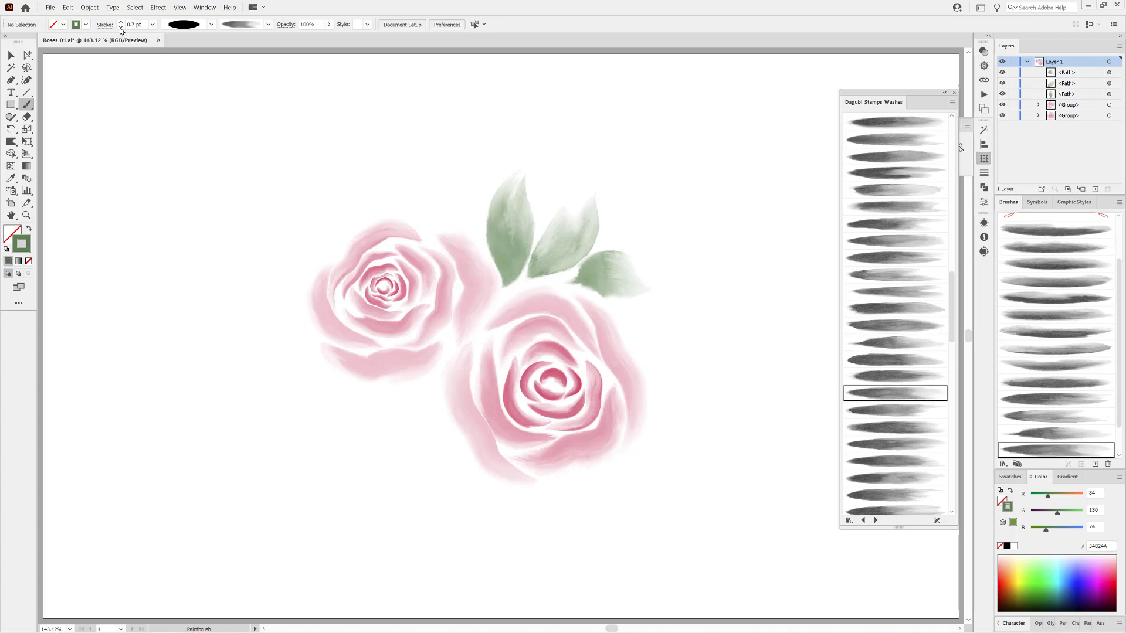
drag(544, 212, 564, 144)
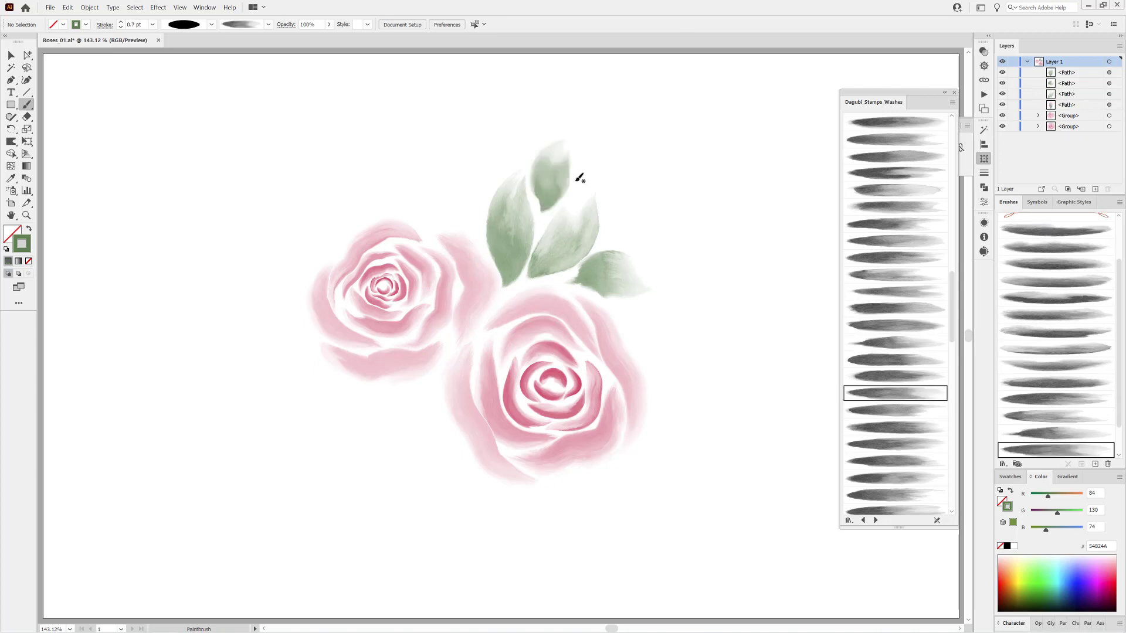
key(ctrl+z)
key(ctrl+z)
key(ctrl+z)
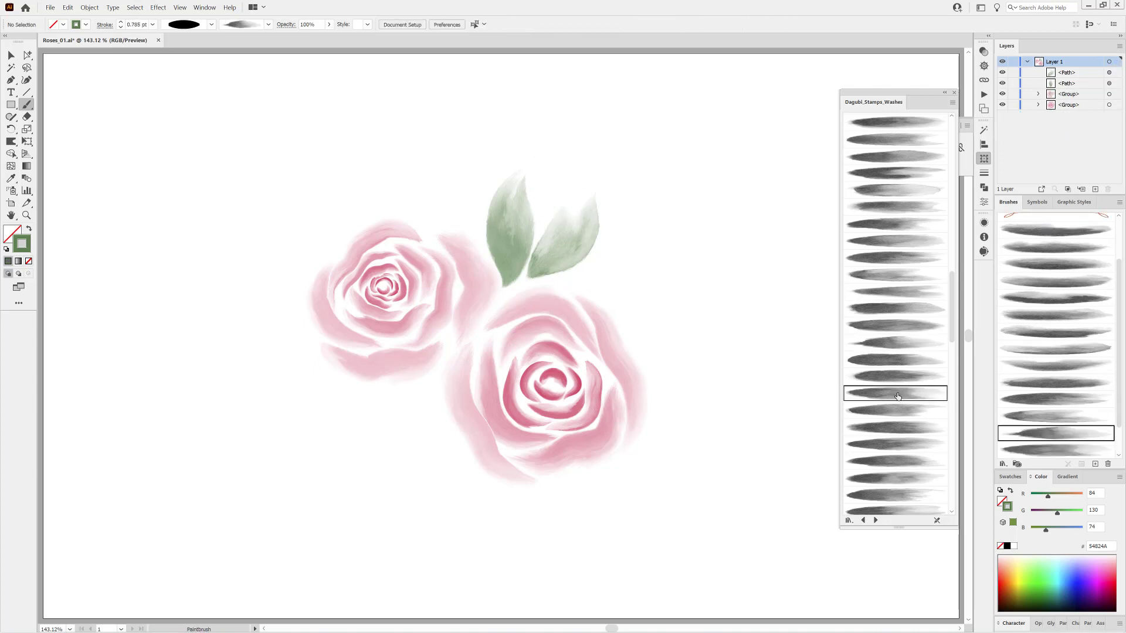
Paint a third leaf above the larger rose's upper right with another wash brush and set its stroke weight to 0.6 pt
click(897, 396)
drag(618, 269, 646, 270)
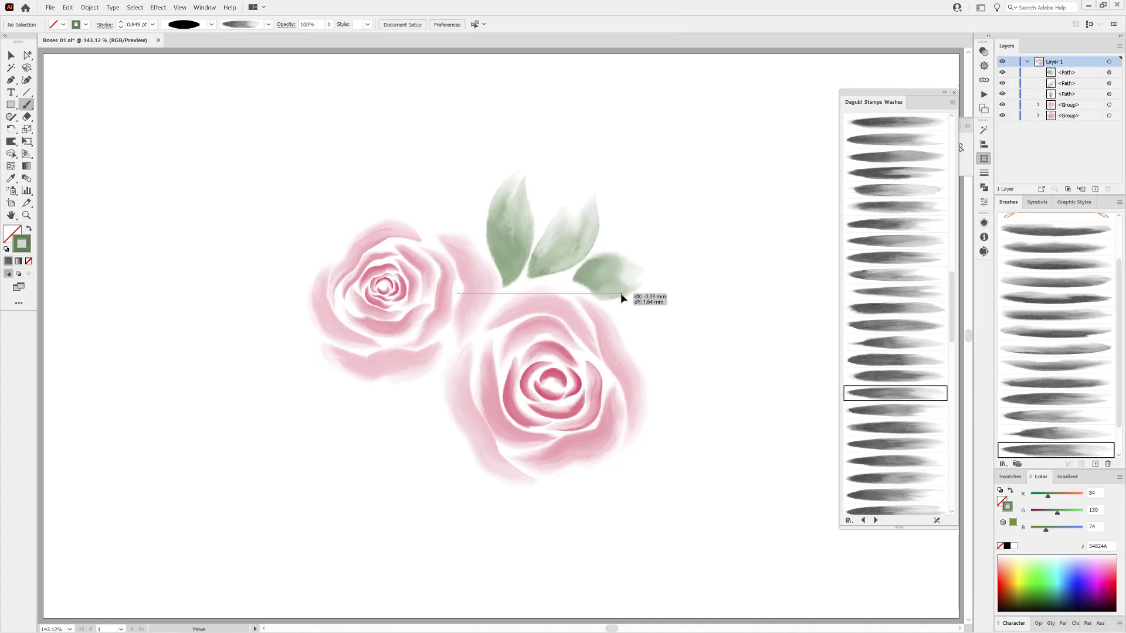
click(121, 27)
click(121, 28)
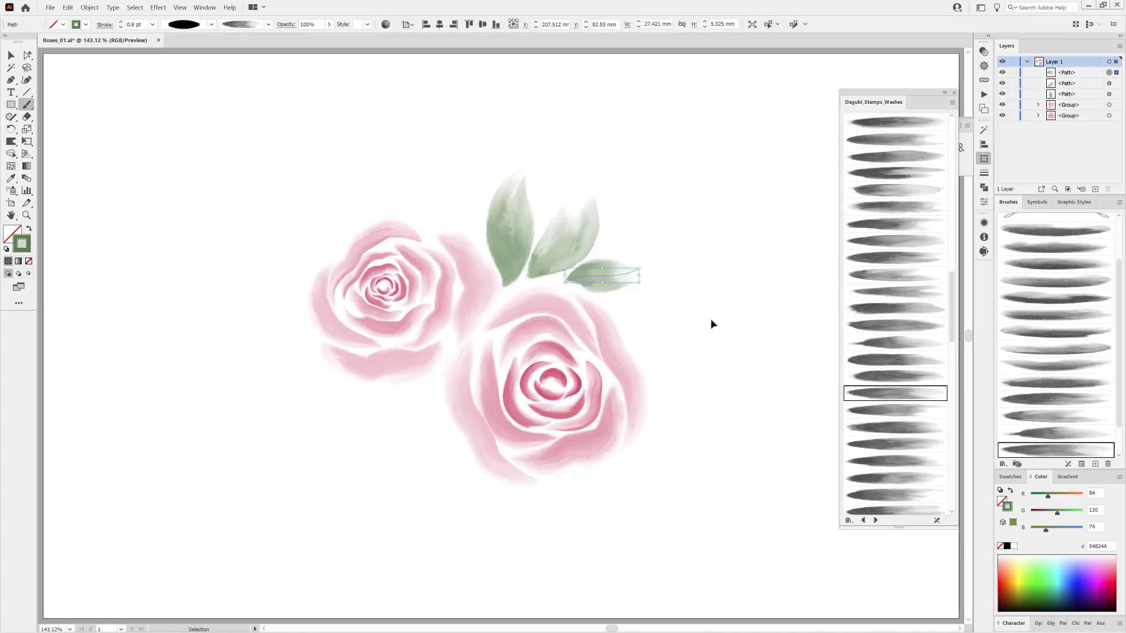
key(ctrl+shift+a)
Paint two slim leaves side by side below the smaller rose with two different wash brushes at about 0.3 pt
click(895, 410)
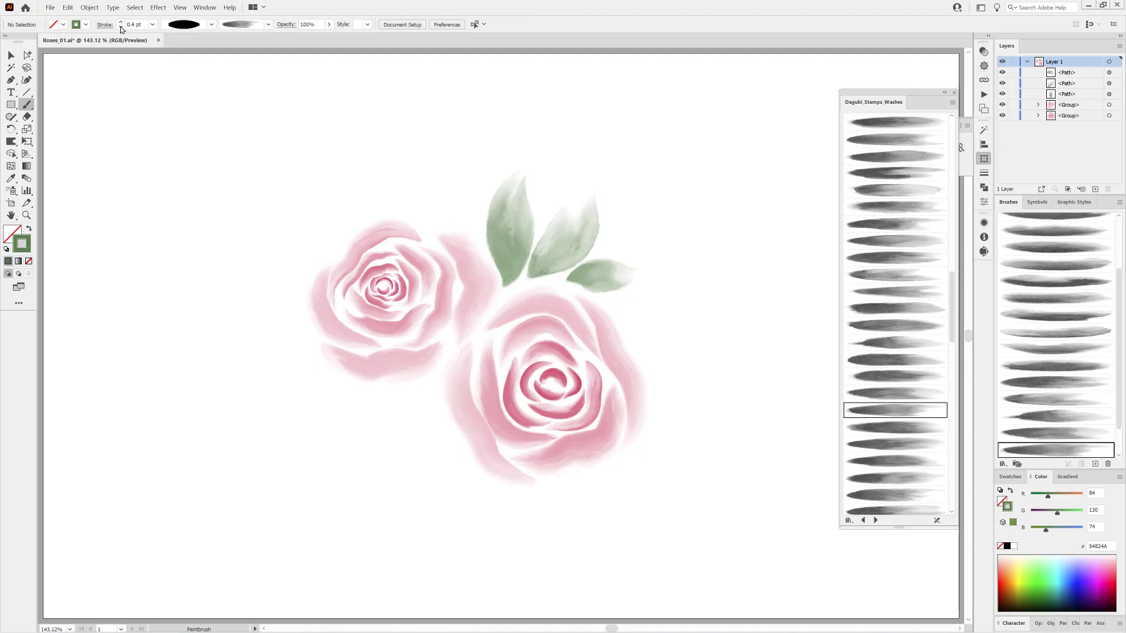
drag(352, 449, 352, 449)
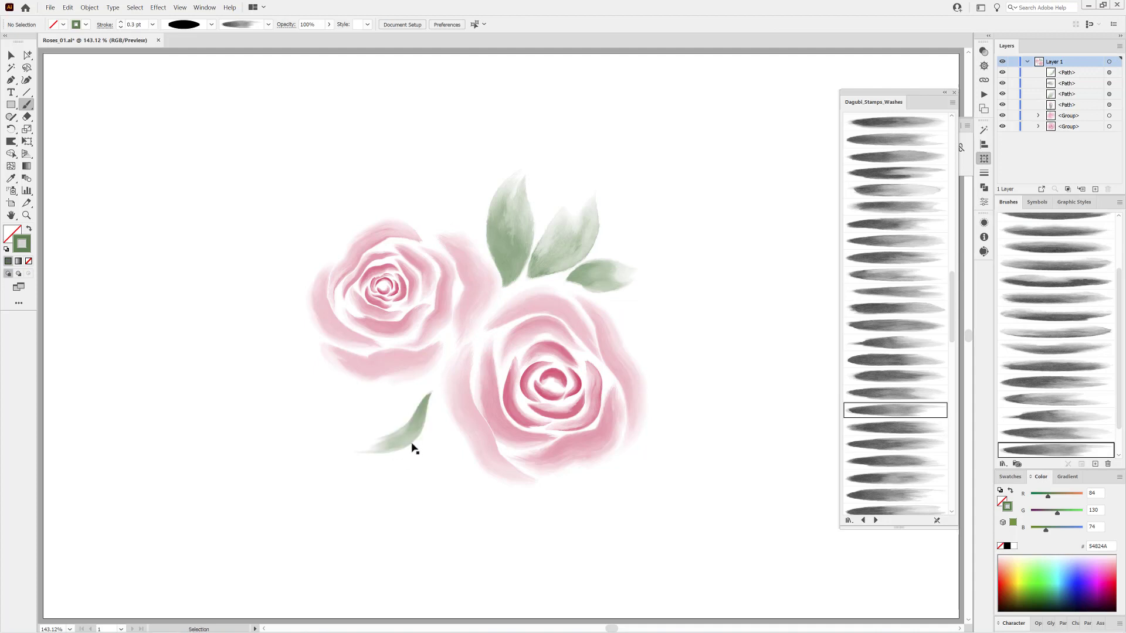
click(895, 426)
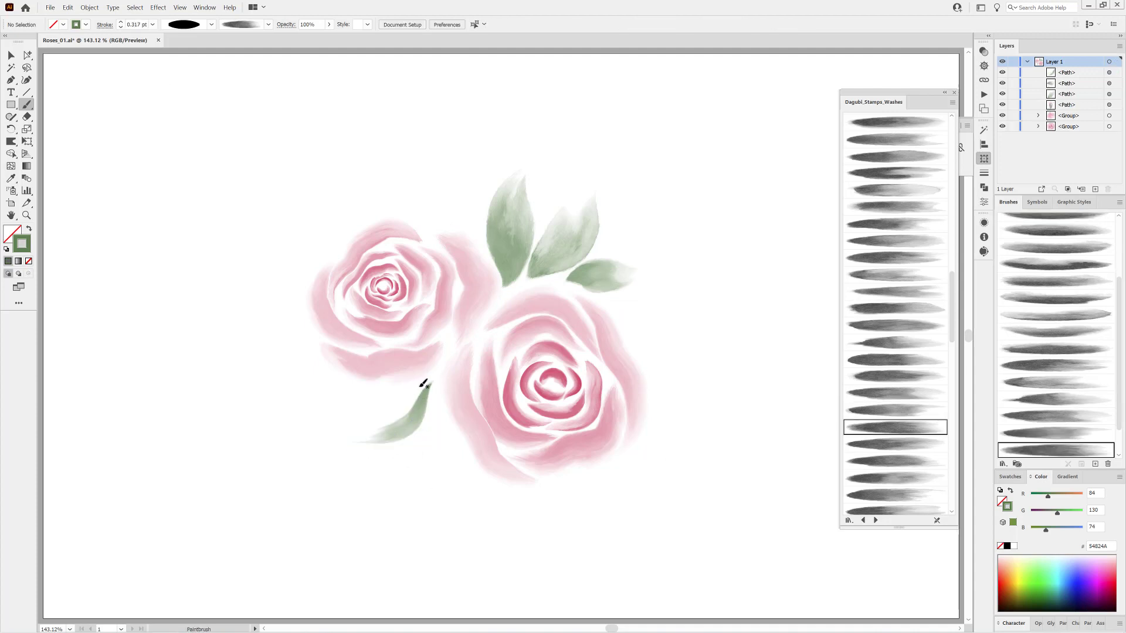
drag(347, 437, 346, 439)
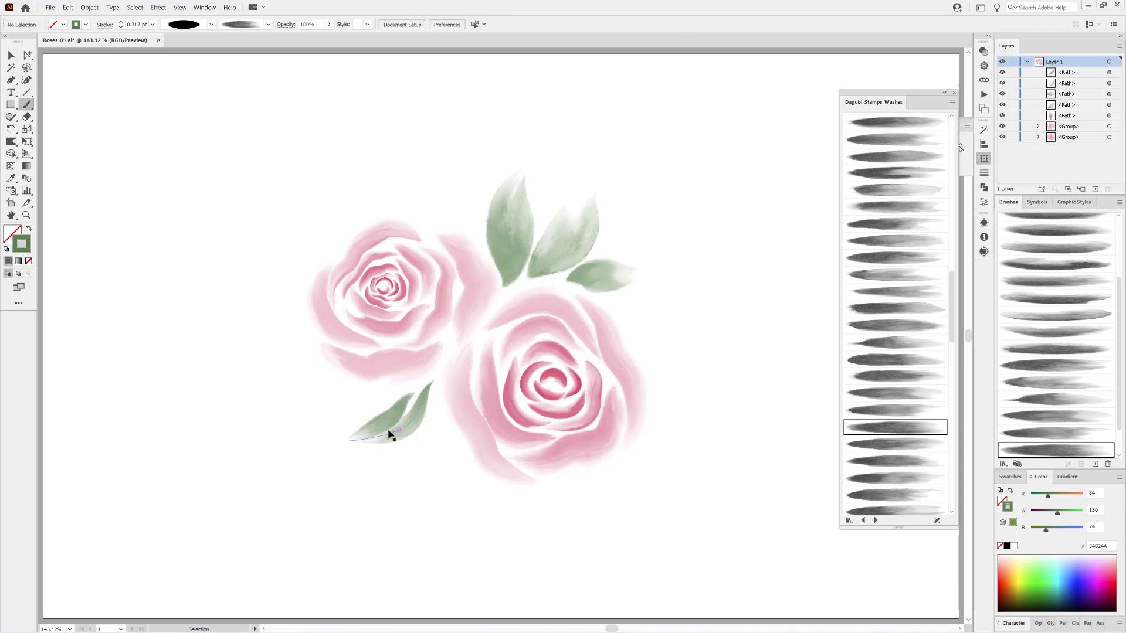
Replace the wash brush on the newest slim leaf with a different one from further down the brush library
scroll(896, 370, down, 3)
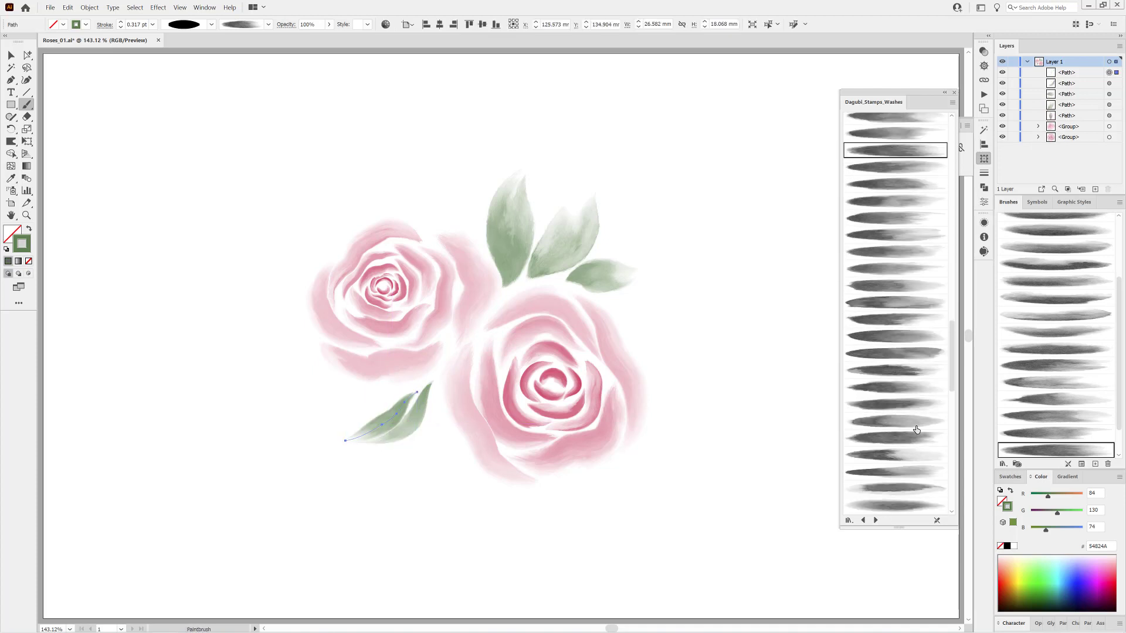
scroll(896, 370, down, 3)
click(897, 357)
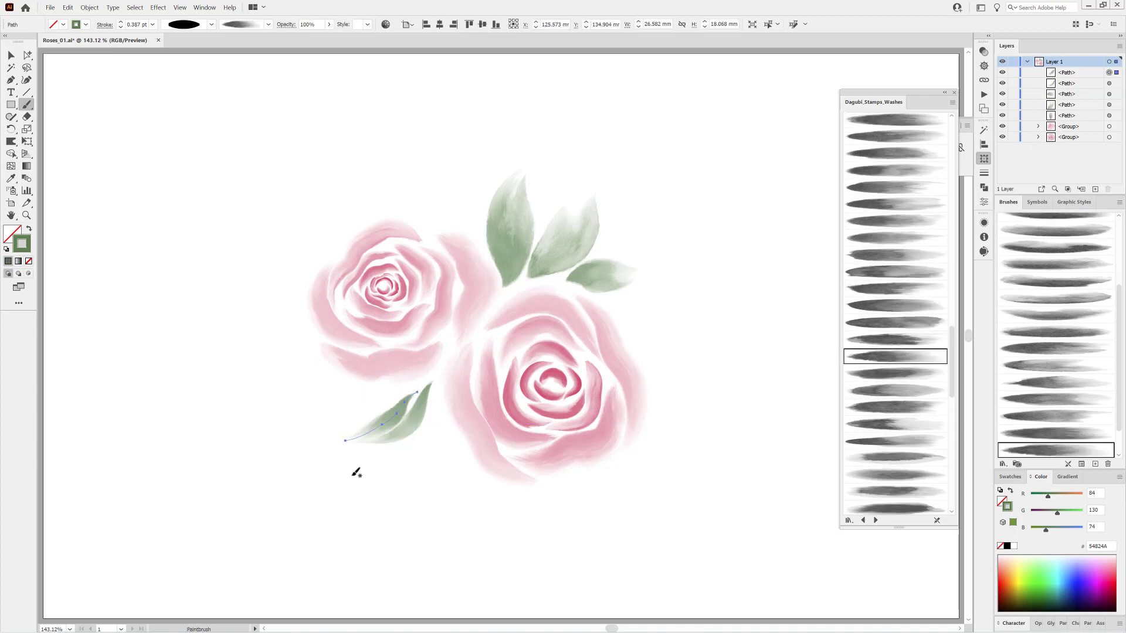
Set the blend mode of both slim leaf strokes below the smaller rose to Darken
key(v)
shift+click(400, 424)
click(984, 51)
click(880, 63)
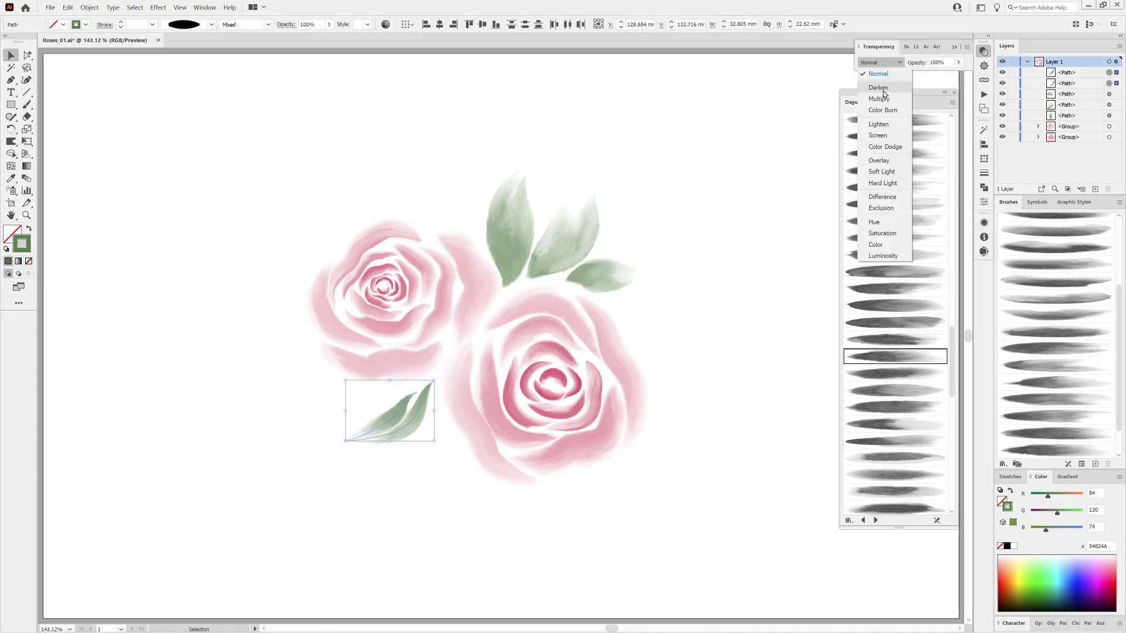
click(882, 93)
click(764, 266)
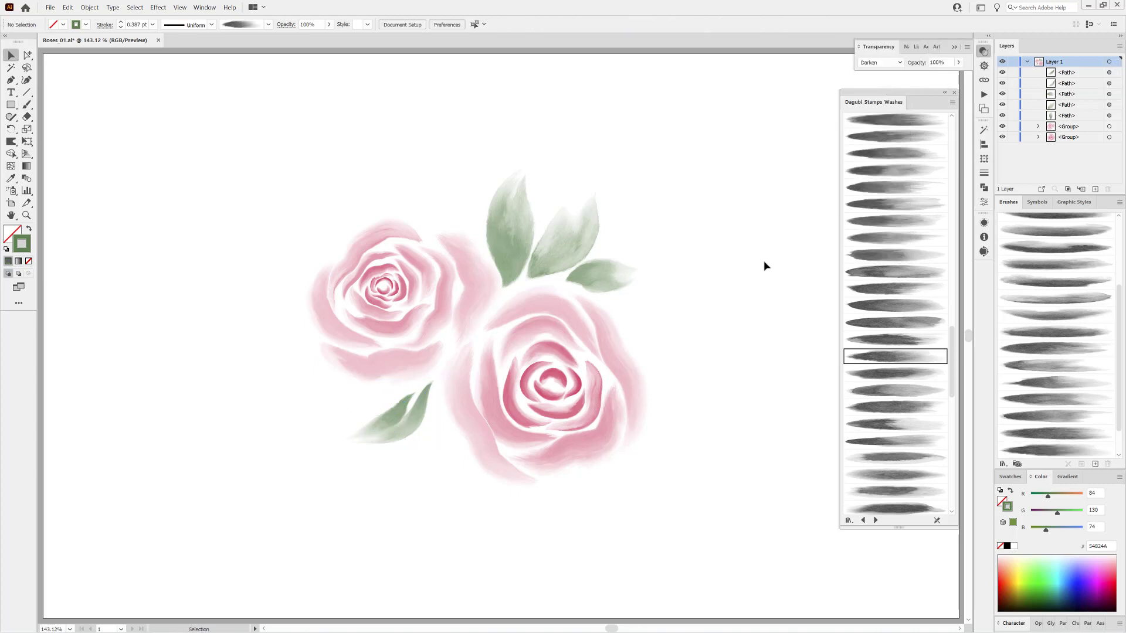
Paint a leaf stroke below the slim pair with another wash brush, using an elliptical width profile and a 0.4 pt weight
click(894, 374)
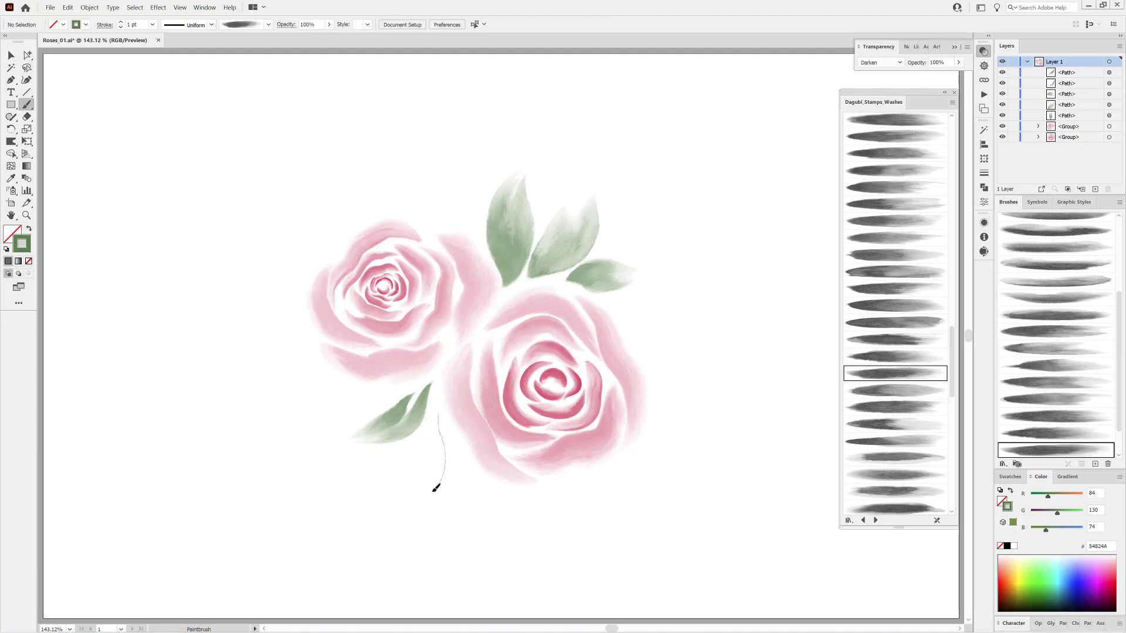
drag(435, 487, 432, 490)
click(211, 24)
click(174, 125)
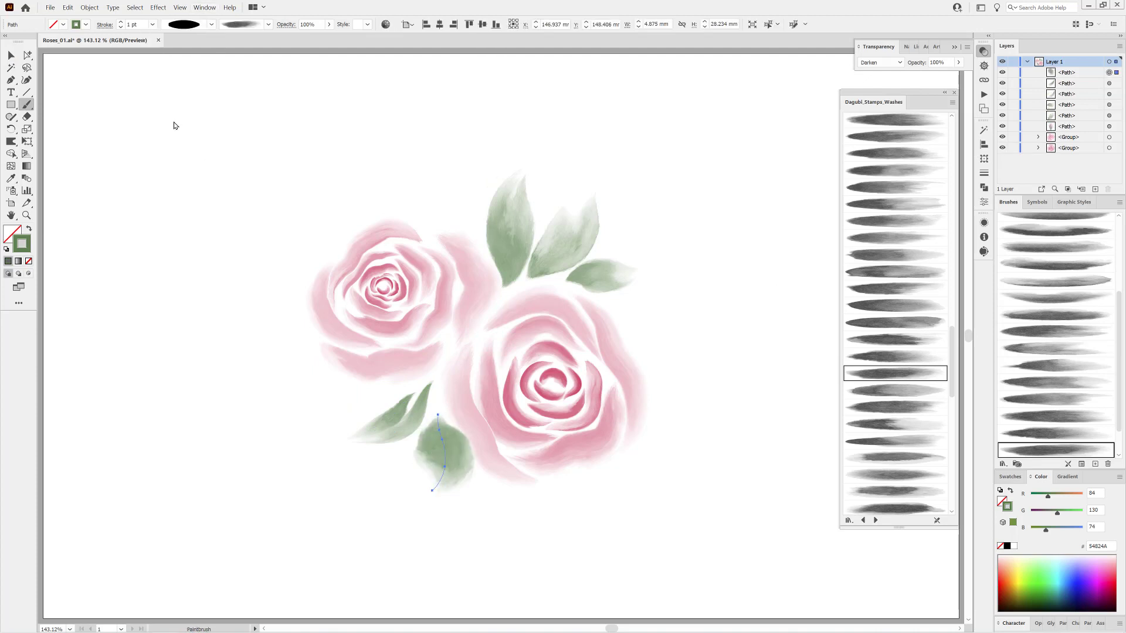
click(120, 26)
click(120, 26)
click(120, 27)
key(ctrl+shift+a)
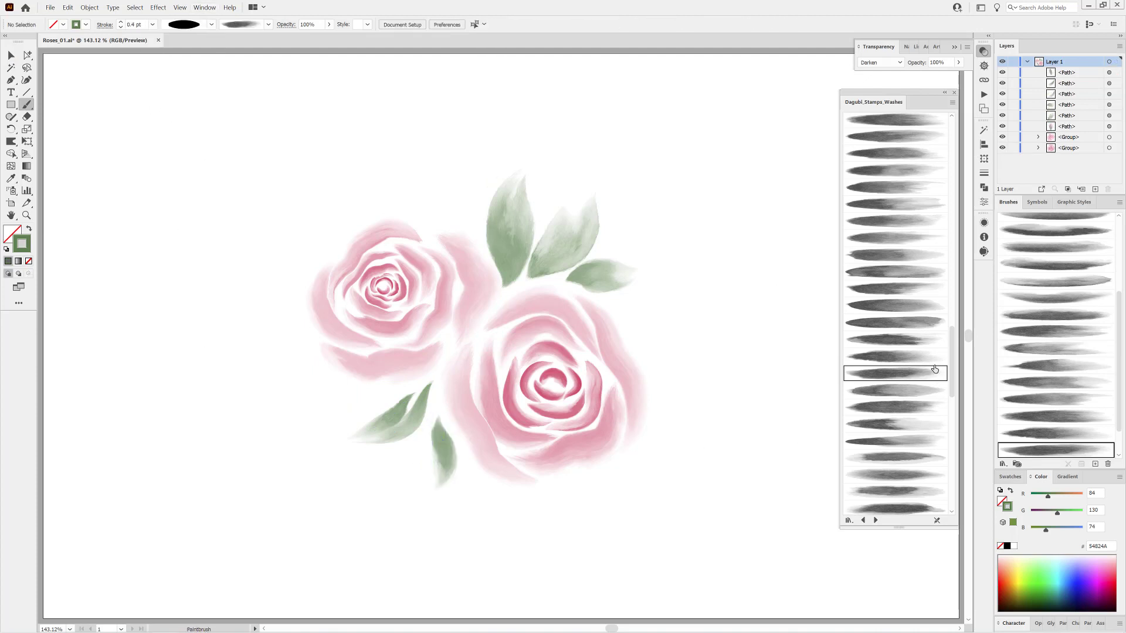
Paint the second half of the lowest leaf with another wash brush and shift the slim leaf's lower half closer to its partner
click(915, 392)
drag(435, 473, 428, 497)
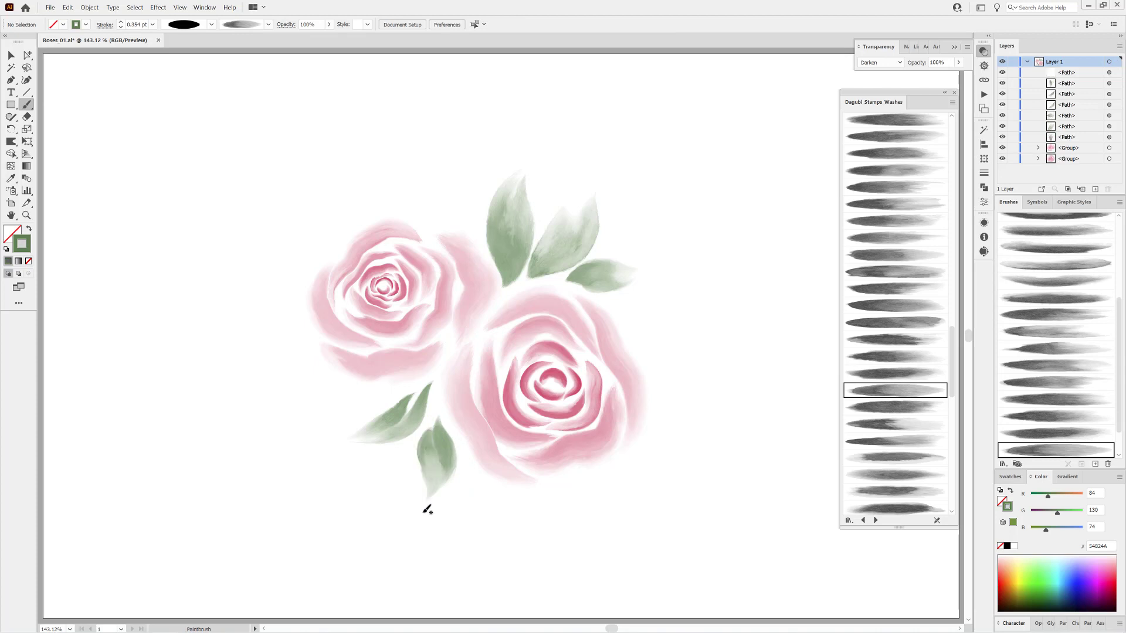
drag(399, 421, 407, 415)
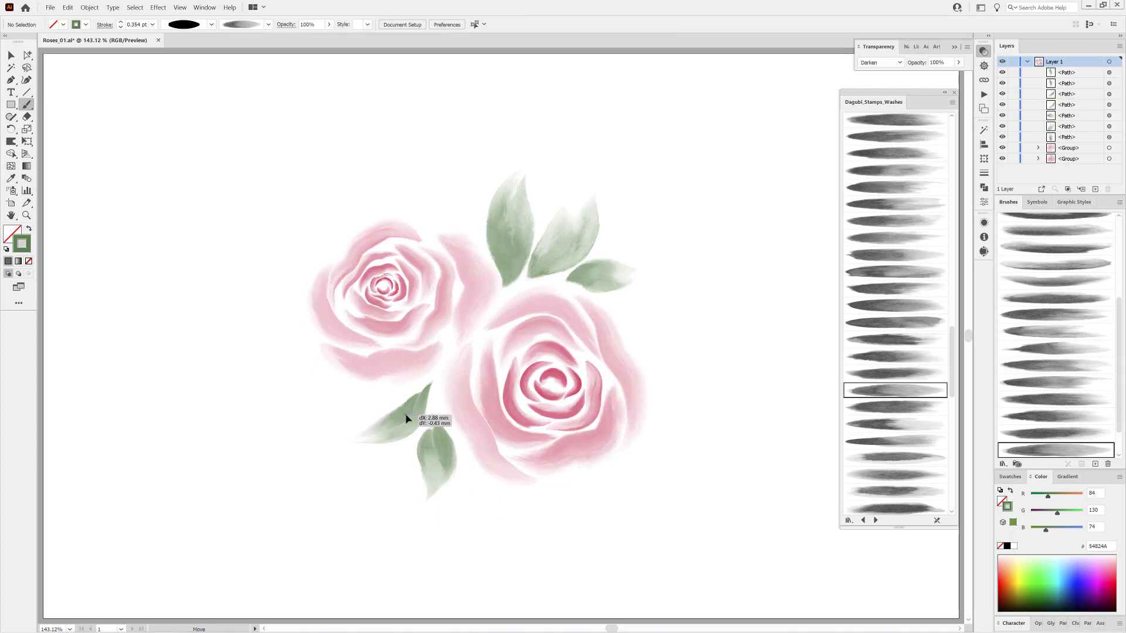
key(ctrl+shift+a)
Paint a curved two-part leaf on the far left below the smaller rose with two different wash brushes at about 0.3 pt
click(891, 427)
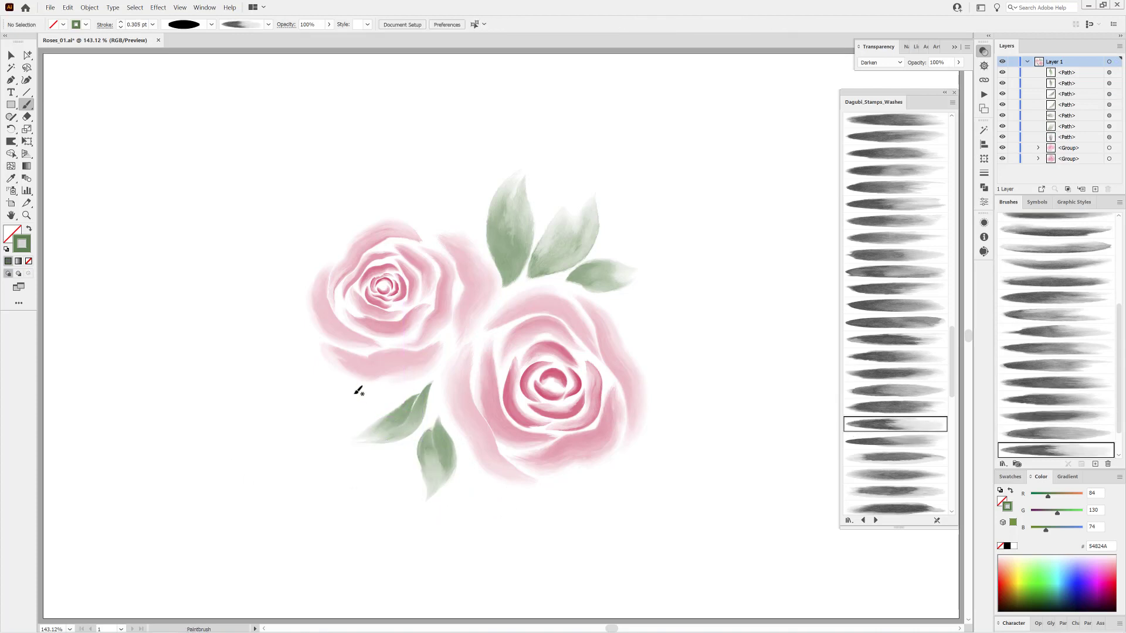
drag(315, 444, 315, 445)
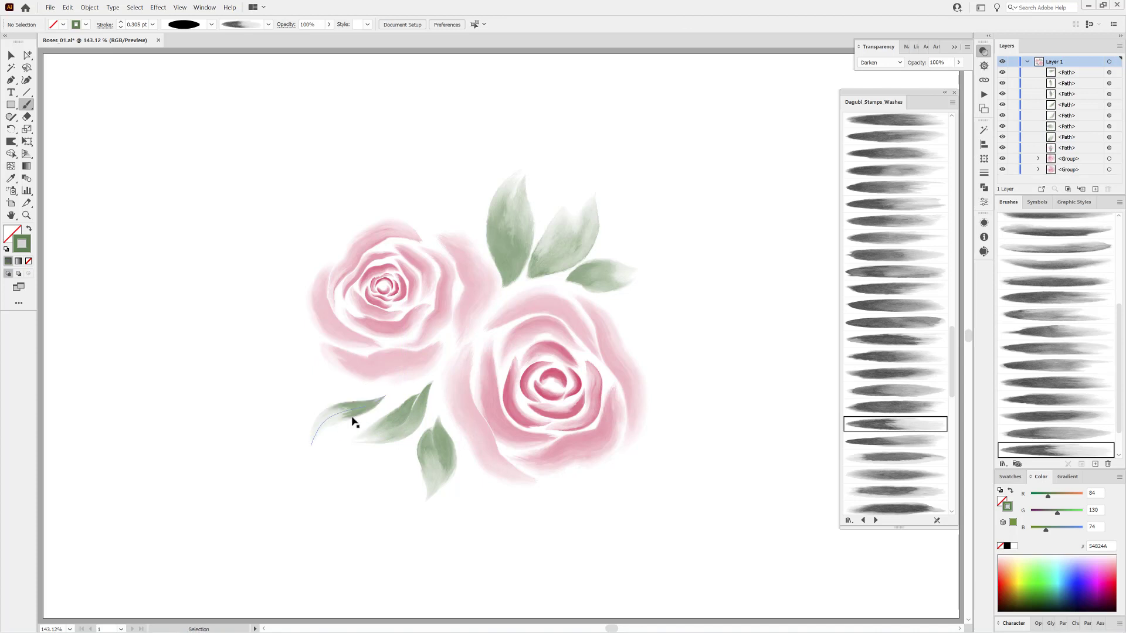
key(ctrl+shift+a)
click(894, 474)
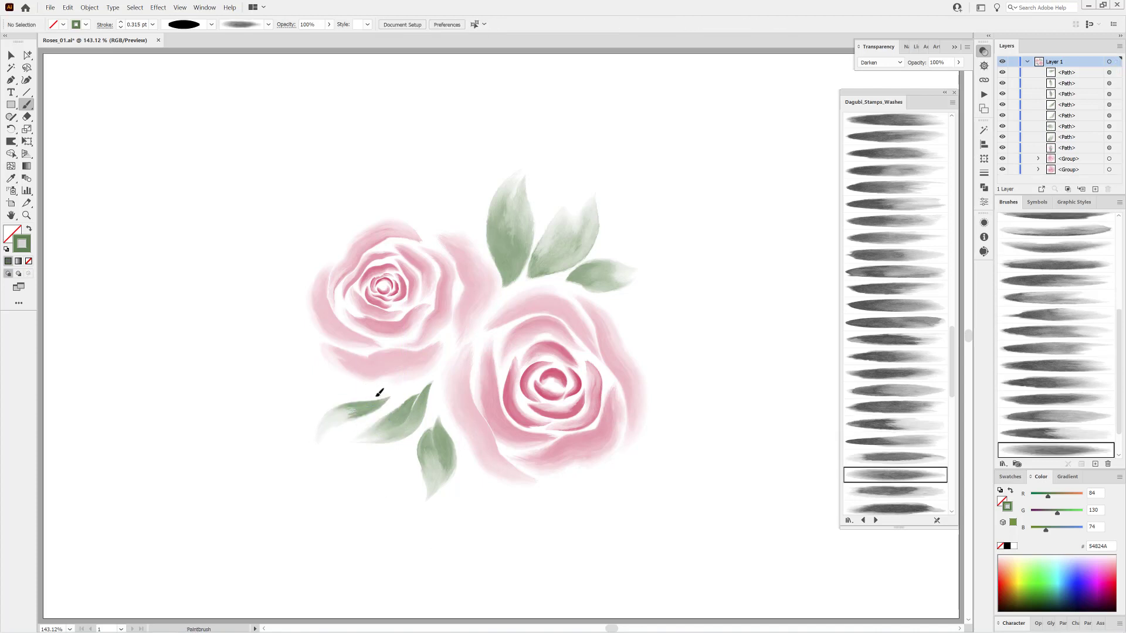
drag(318, 437, 317, 439)
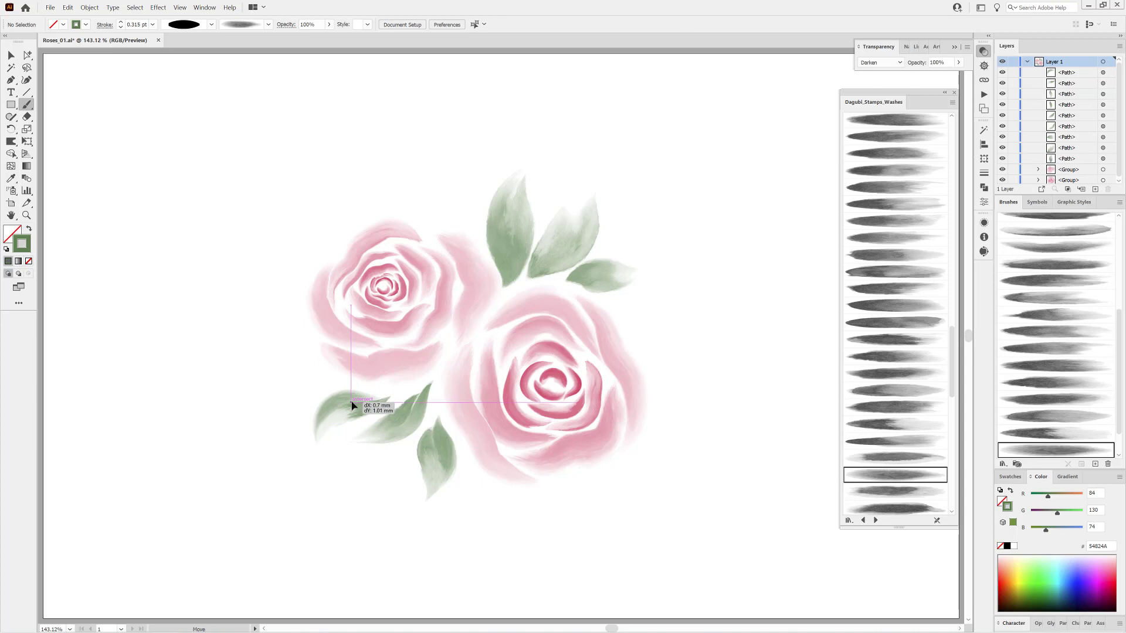
key(ctrl+shift+a)
Reverse the path direction of the lower half of the far-left leaf
drag(368, 418, 391, 397)
click(89, 7)
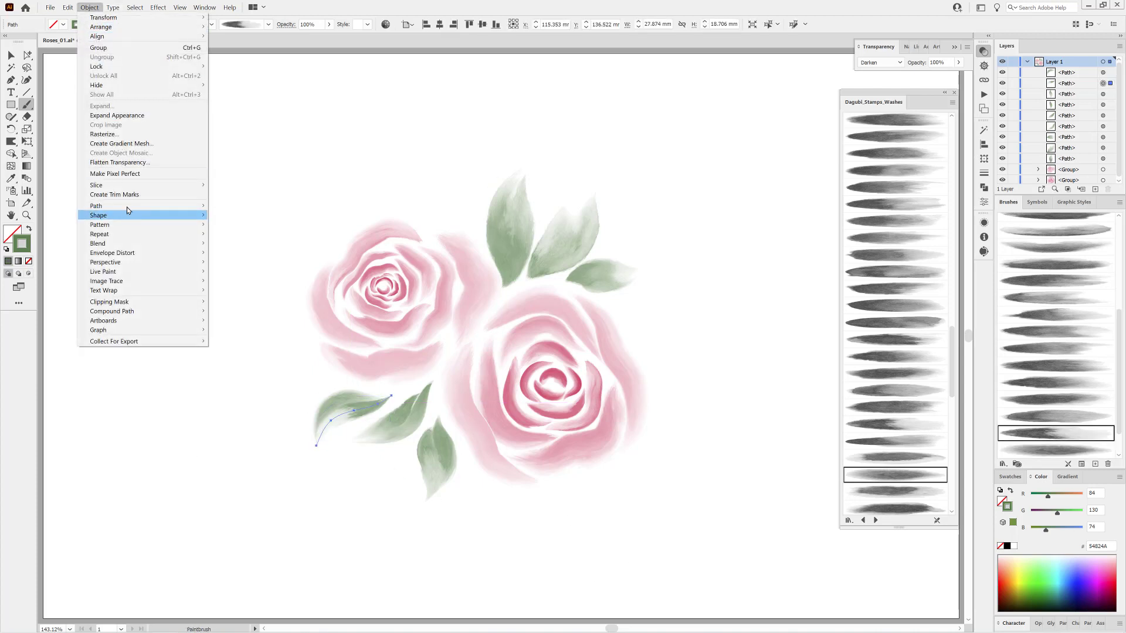
mouse_move(126, 214)
click(262, 246)
key(ctrl+shift+a)
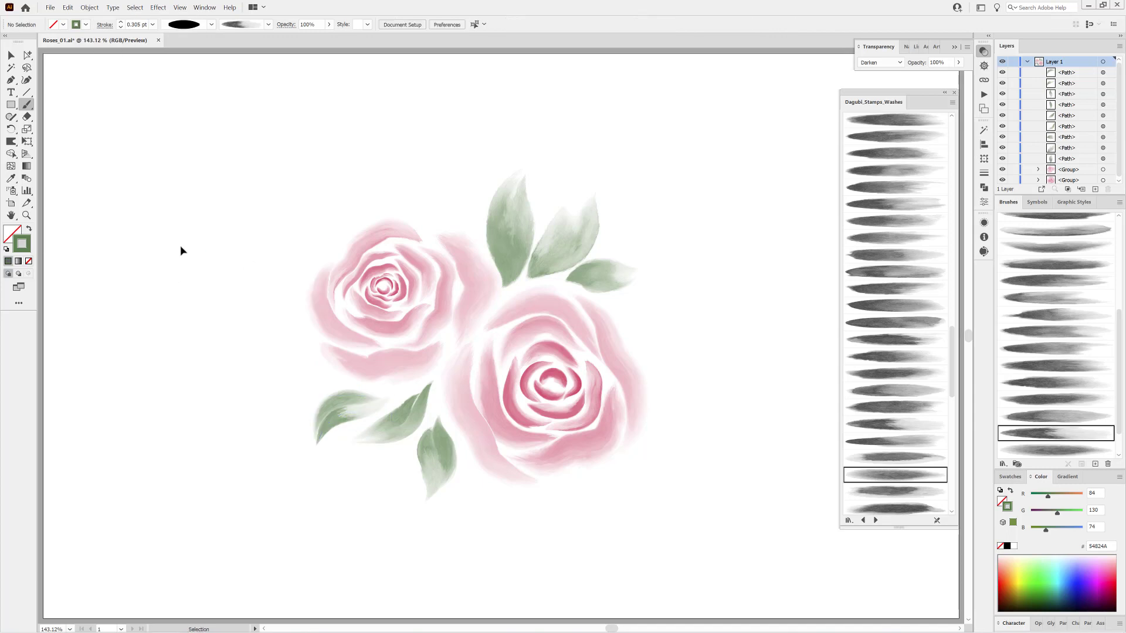
Load the Dagubi_Watercolor_Splatter_ArtBrushes library and paint a 1 pt green splatter stroke diagonally across the three lower leaves
click(1002, 464)
mouse_move(1055, 522)
mouse_move(892, 472)
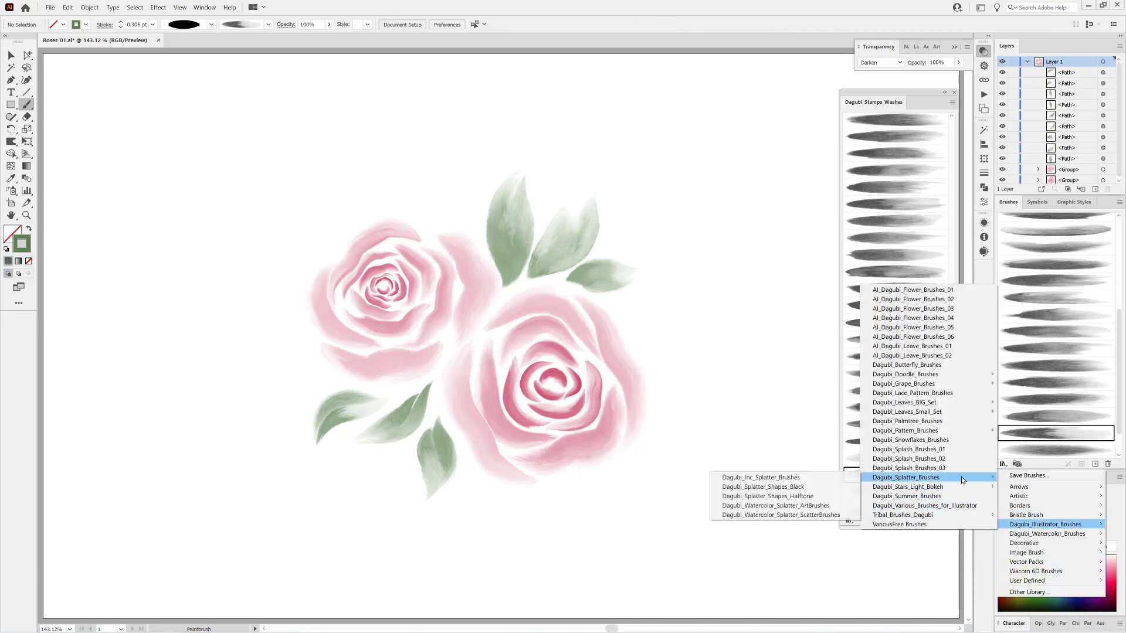
click(825, 507)
drag(951, 145, 949, 469)
click(914, 455)
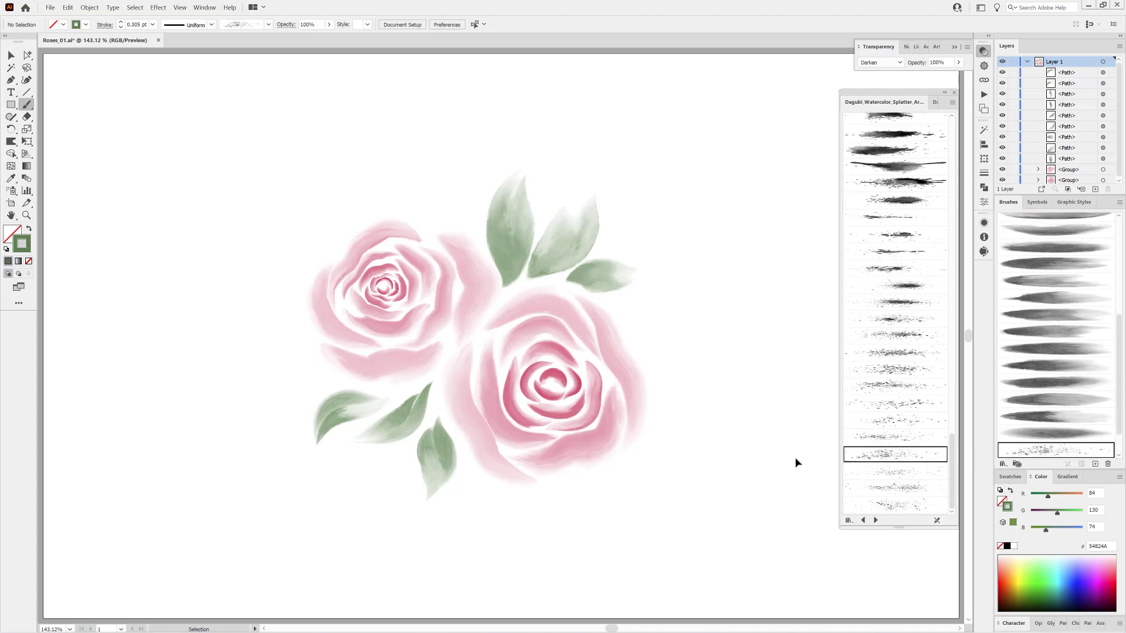
click(154, 25)
click(167, 69)
drag(326, 494, 443, 375)
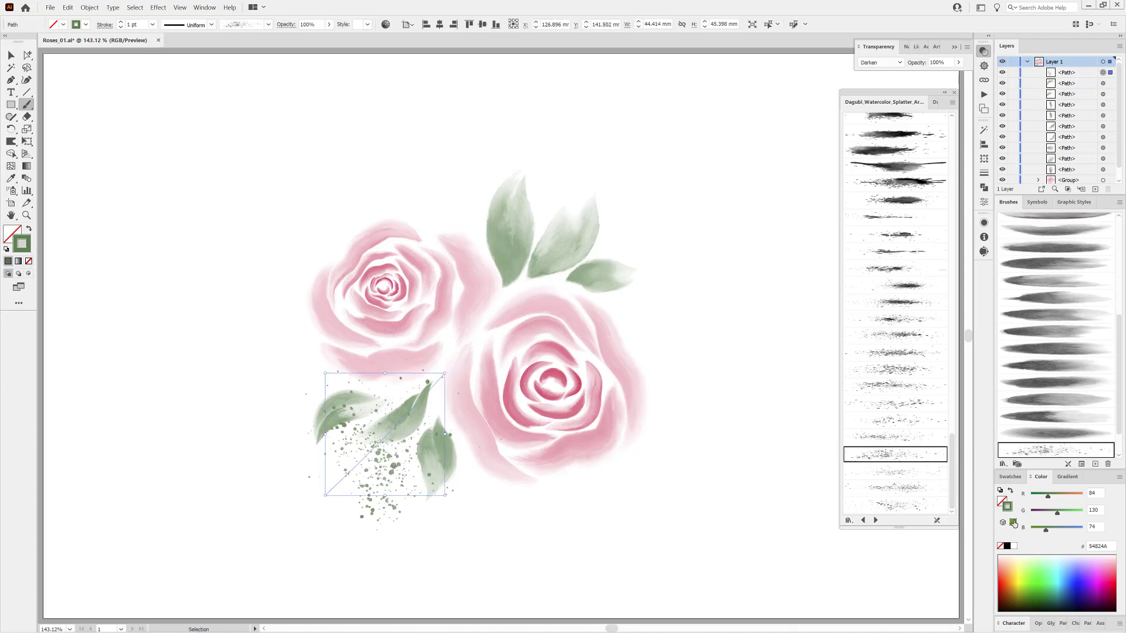
Change the splatter to pale green (R 170, G 193, B 165), replace it with a shorter stroke between the lower leaves, and apply Multiply blending
drag(1067, 512, 1070, 511)
click(68, 7)
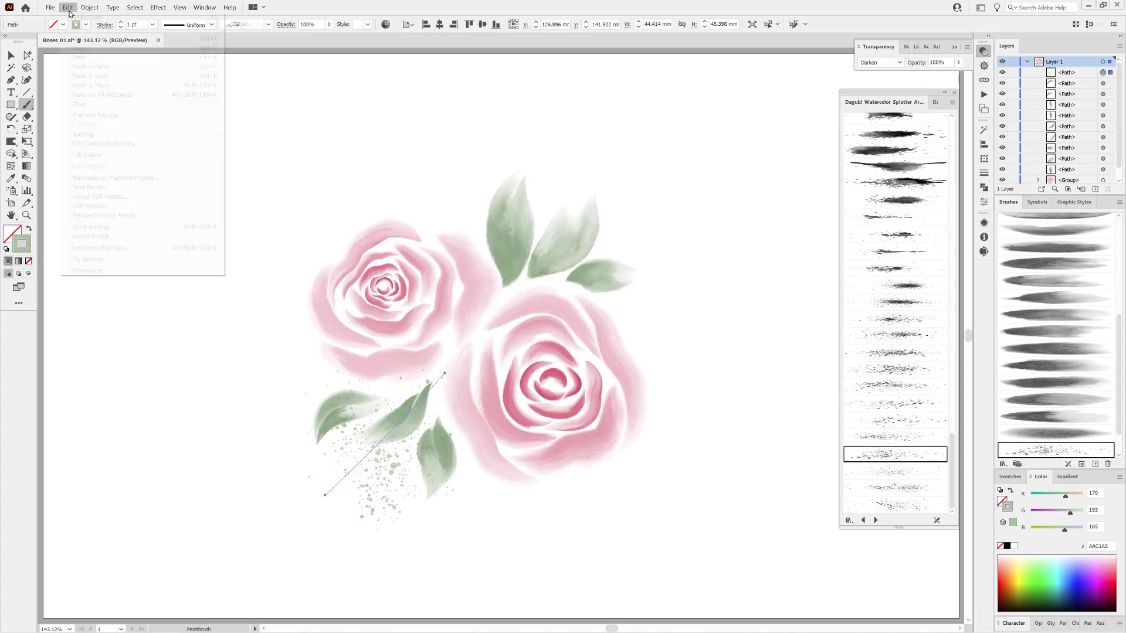
drag(407, 437, 453, 378)
click(879, 62)
click(874, 99)
ctrl+click(750, 270)
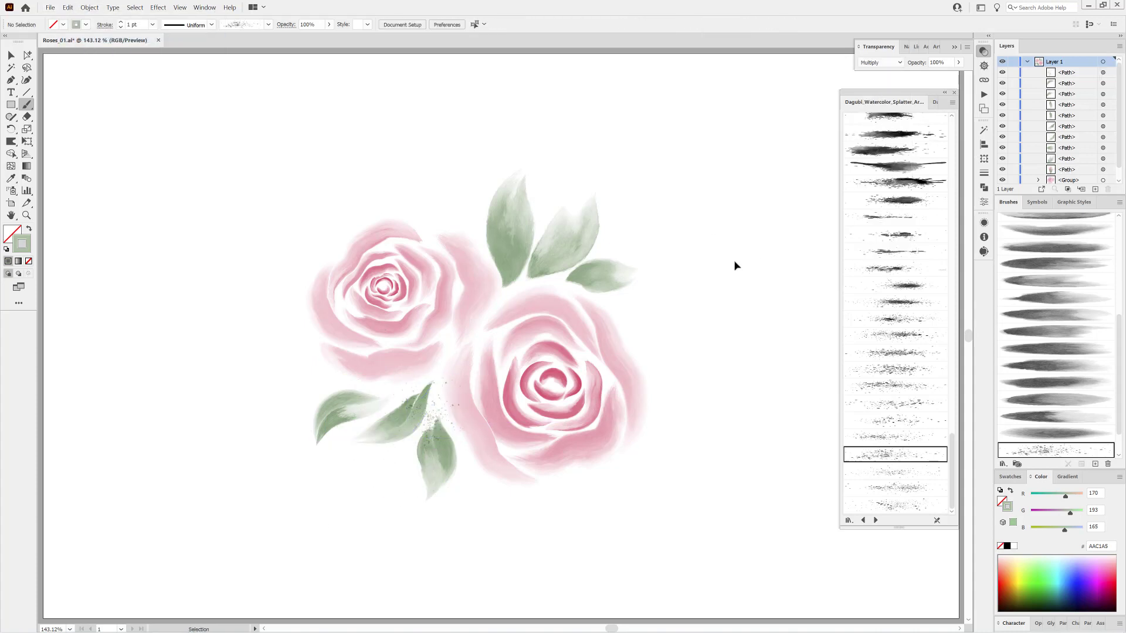
Paint a pale green splatter stroke across the upper-right leaves with a different splatter brush
click(875, 437)
mouse_move(558, 238)
mouse_down()
mouse_move(633, 297)
mouse_move(659, 298)
mouse_up()
ctrl+click(736, 346)
Paint a pink splatter stroke over the lower-left leaves using one of the saved rose swatches
click(1009, 476)
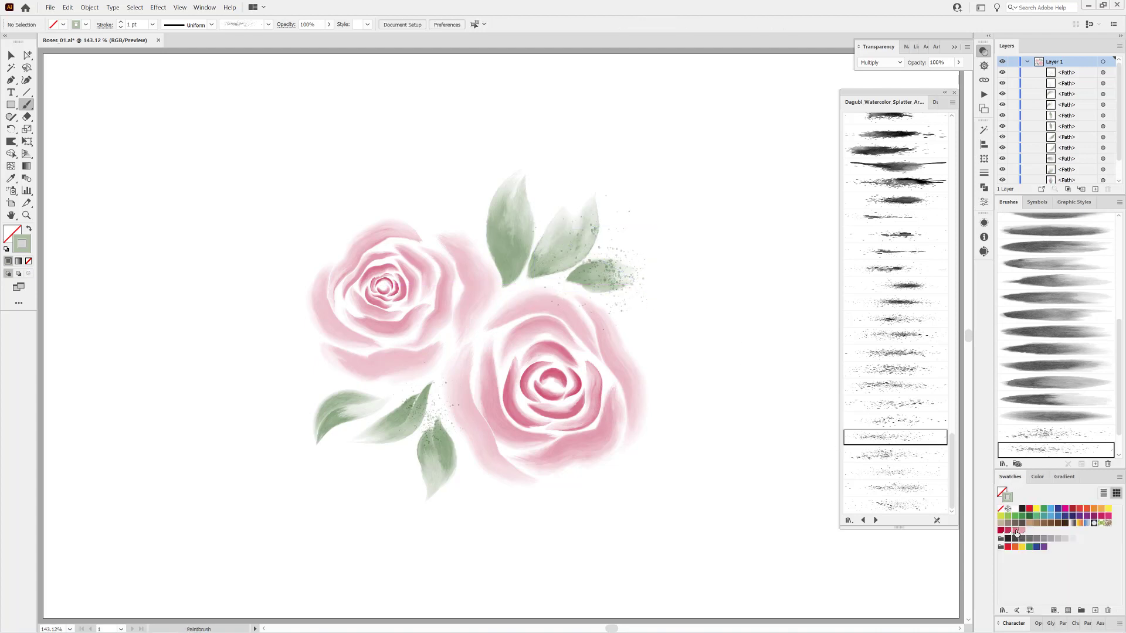
click(1016, 532)
drag(288, 438, 445, 384)
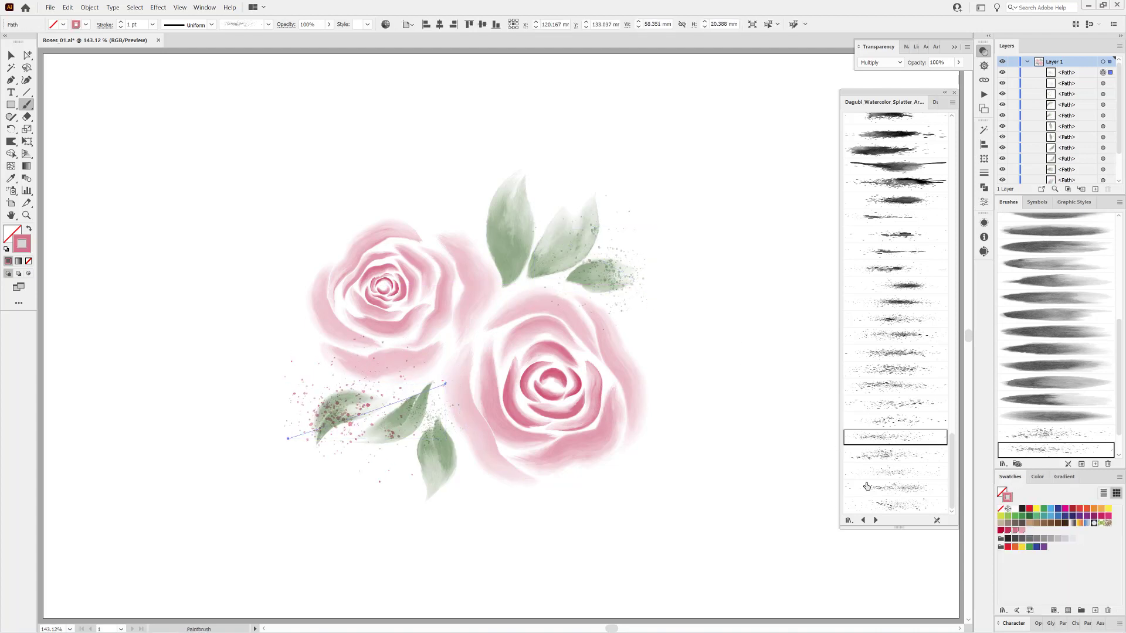
ctrl+click(743, 503)
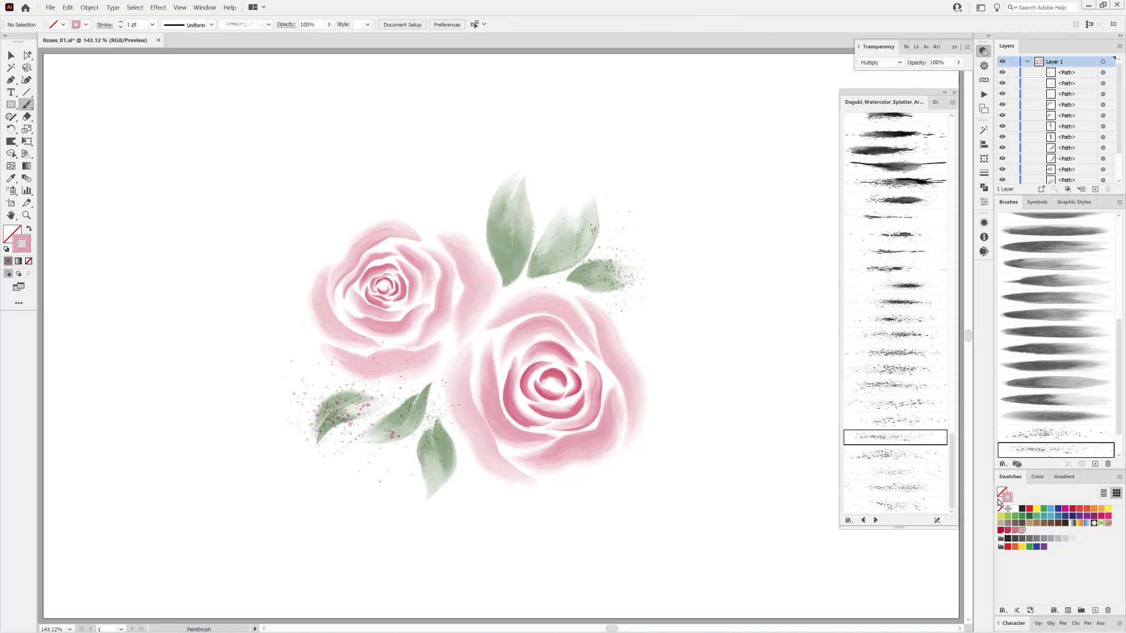
Paint white splatters in Normal blend mode over the upper leaf and petals, and over the lowest leaf and nearby petals with a denser brush
click(1015, 508)
click(932, 472)
drag(540, 333, 541, 334)
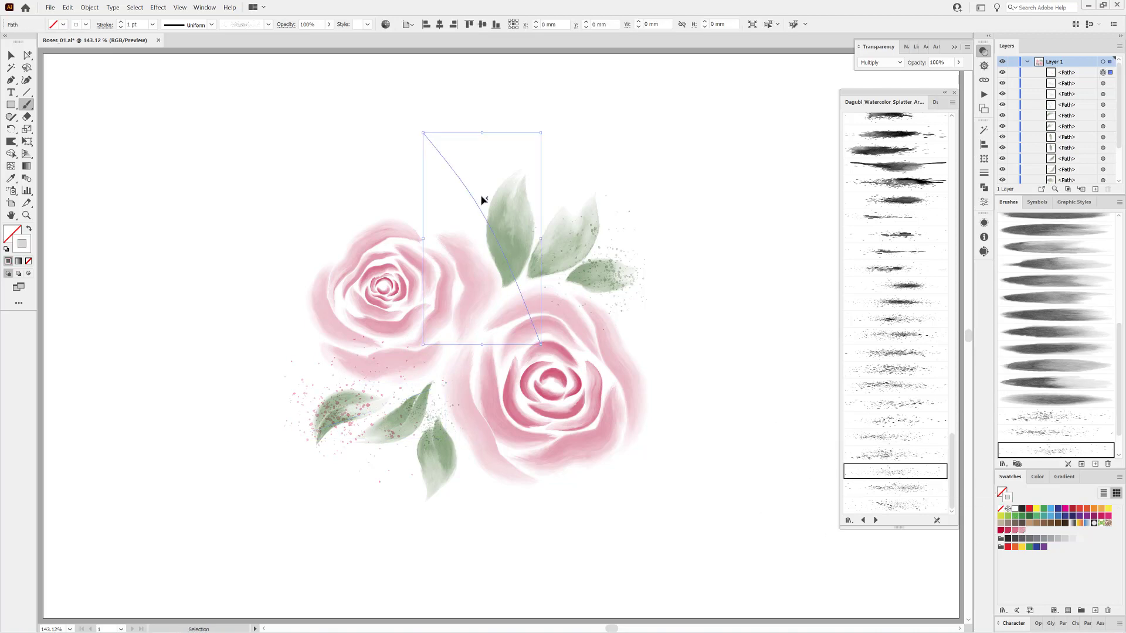
click(879, 63)
click(871, 63)
drag(493, 234, 410, 146)
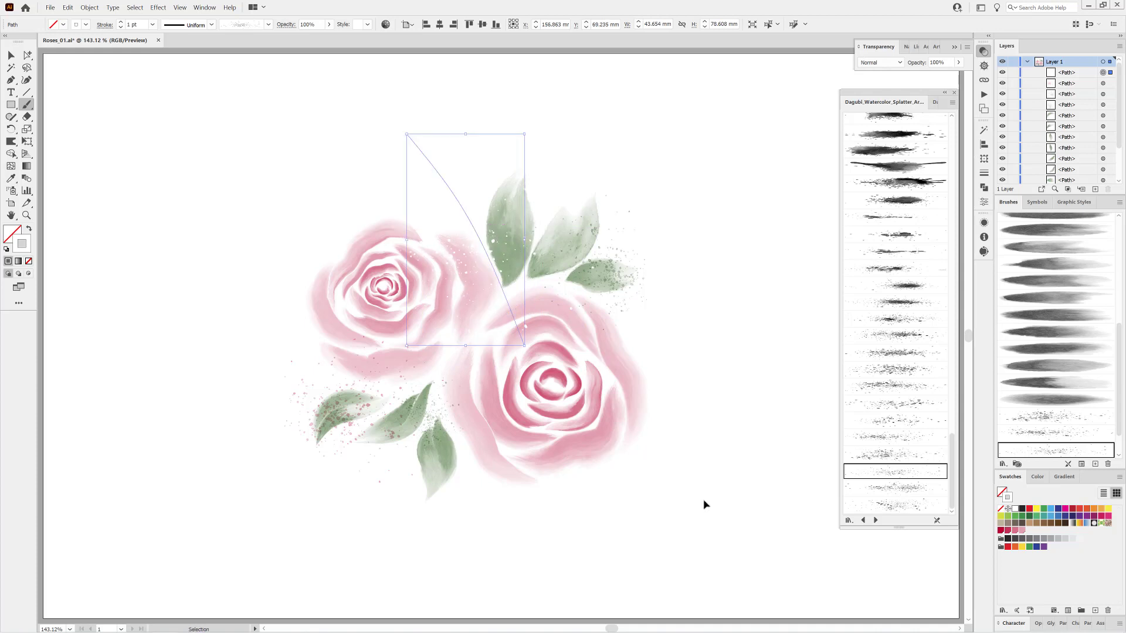
ctrl+click(783, 488)
click(906, 269)
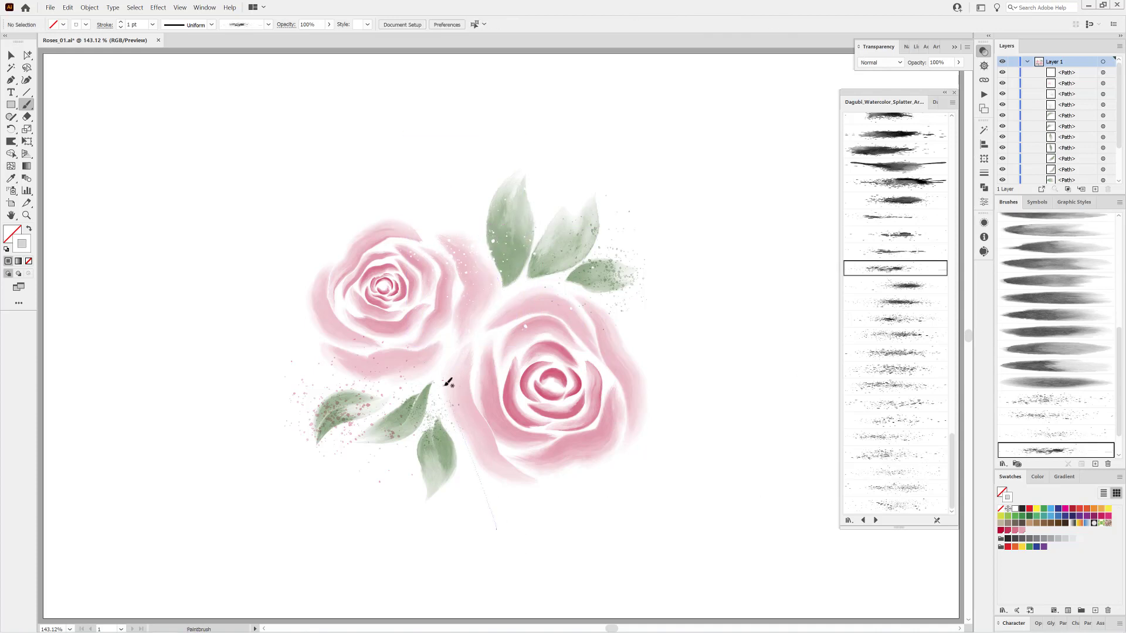
ctrl+click(706, 520)
Paint a splatter stroke along the smaller rose's lower left in the rose swatch at 37% tint, with Darken blending
click(1014, 530)
click(1040, 476)
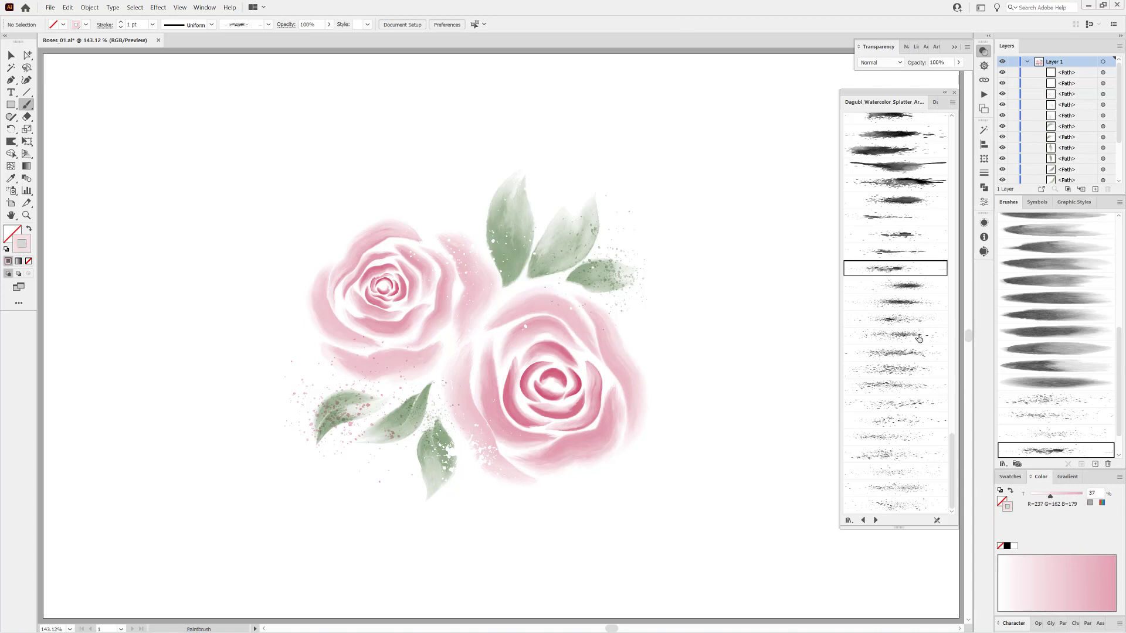
click(917, 373)
drag(228, 338, 427, 356)
click(879, 62)
click(879, 89)
Scale the pale pink splatter down to about 55 mm wide with stroke scaling turned off, and set its weight to 1 pt
key(v)
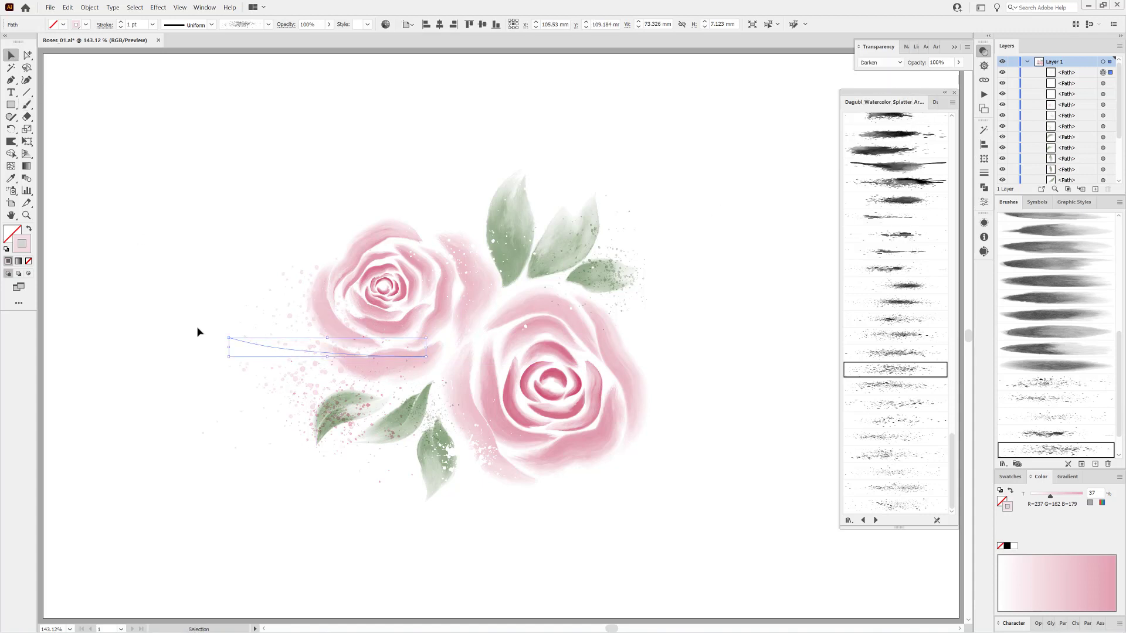
drag(228, 355, 267, 353)
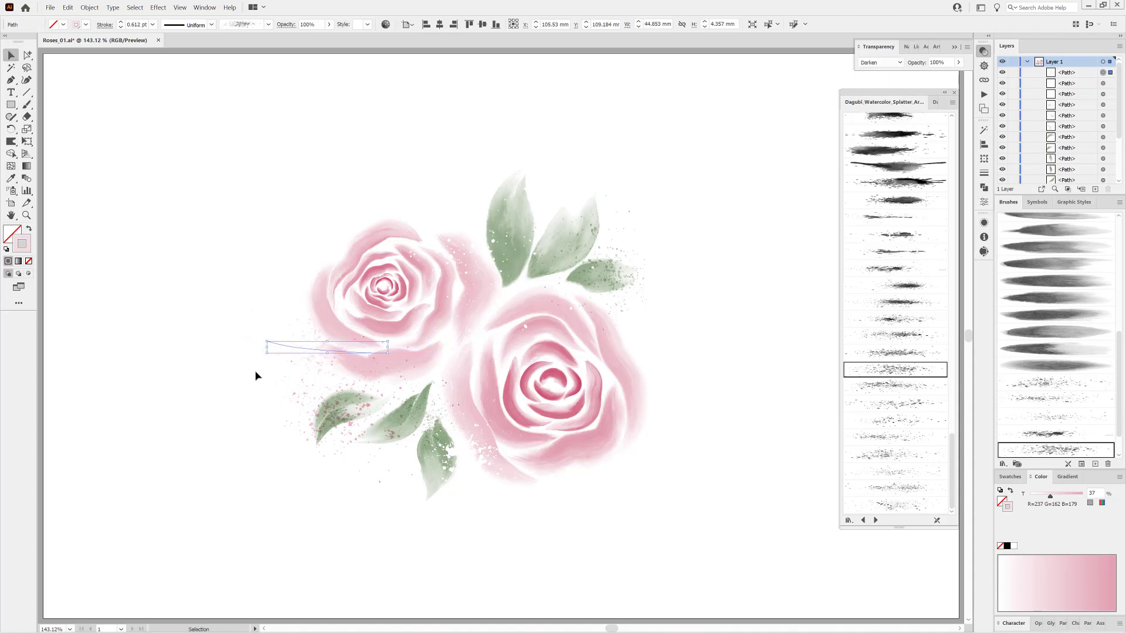
click(983, 157)
click(966, 126)
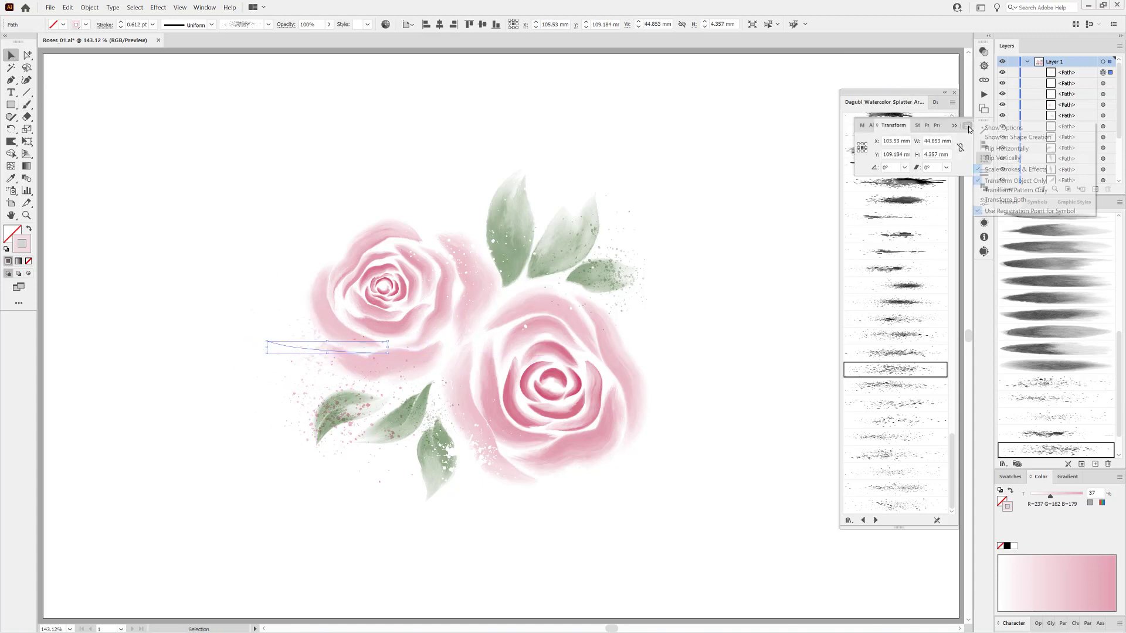
click(152, 25)
click(165, 71)
mouse_move(267, 352)
mouse_down()
mouse_move(251, 364)
mouse_move(307, 370)
mouse_up()
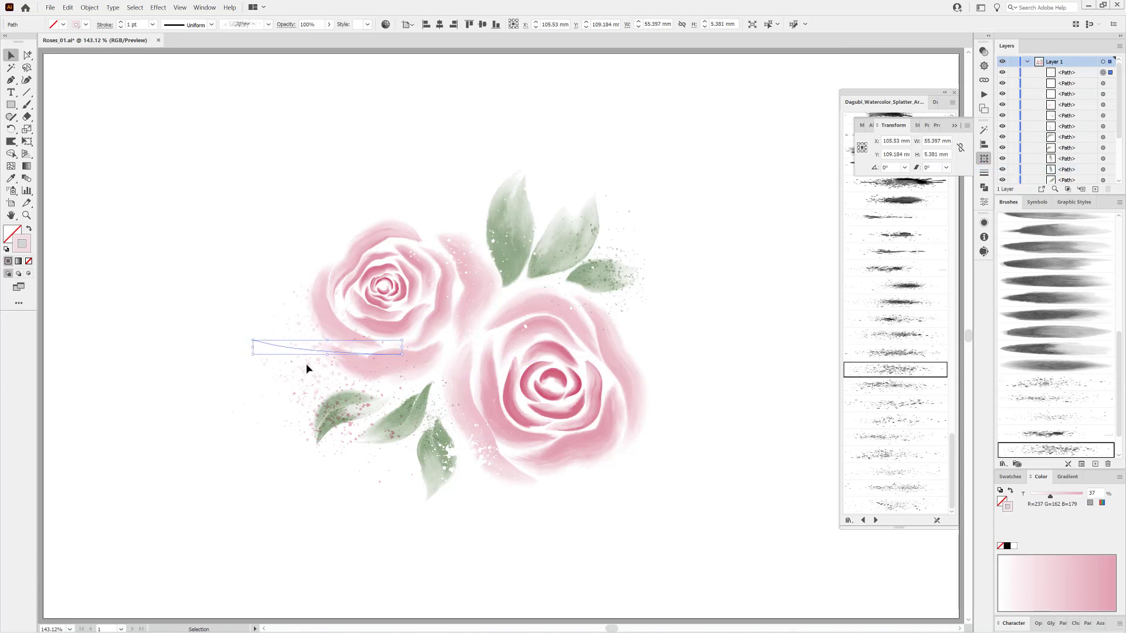
click(352, 422)
Mix a pale peach stroke colour (R 254, G 227, B 216) and paint a splatter between the smaller rose and the tall upper leaf
click(1010, 477)
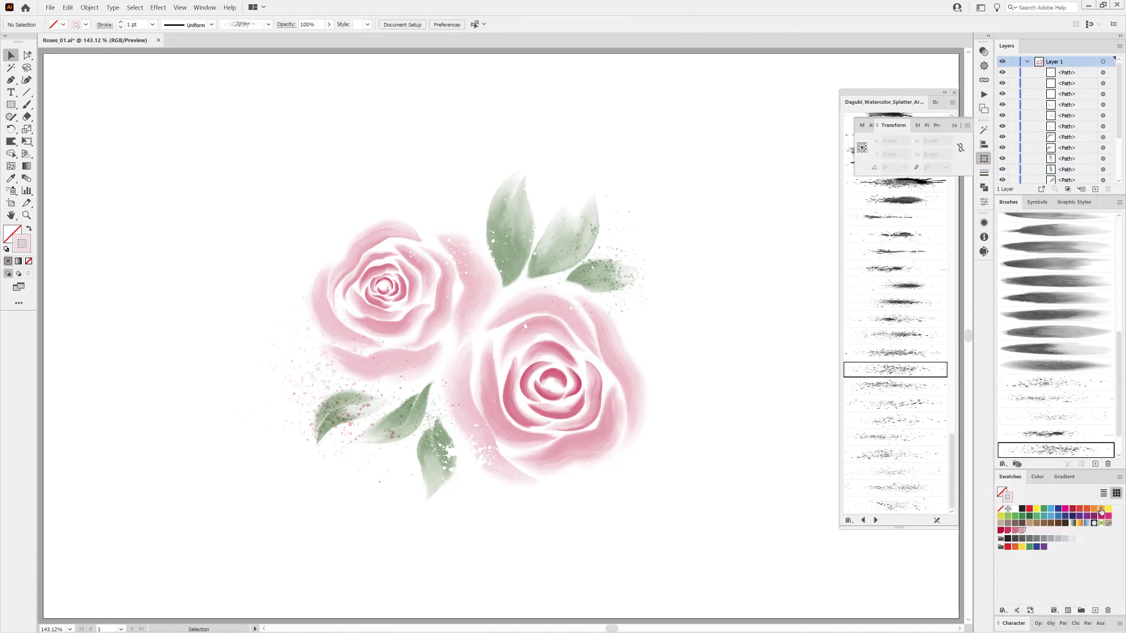
click(1101, 512)
click(1041, 476)
drag(1071, 513, 1075, 514)
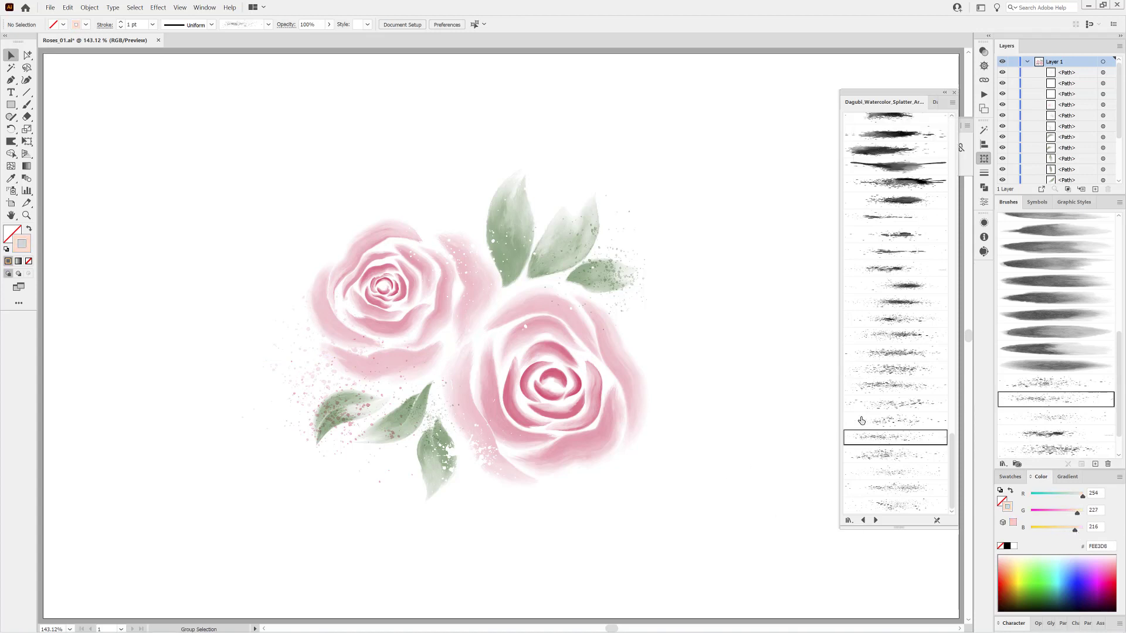
click(27, 107)
drag(423, 186, 536, 328)
key(ctrl+z)
Paint a 5 pt light pink wash diagonally across the smaller rose with a soft brush near the end of the Dagubi_Stamps_Washes library
click(935, 102)
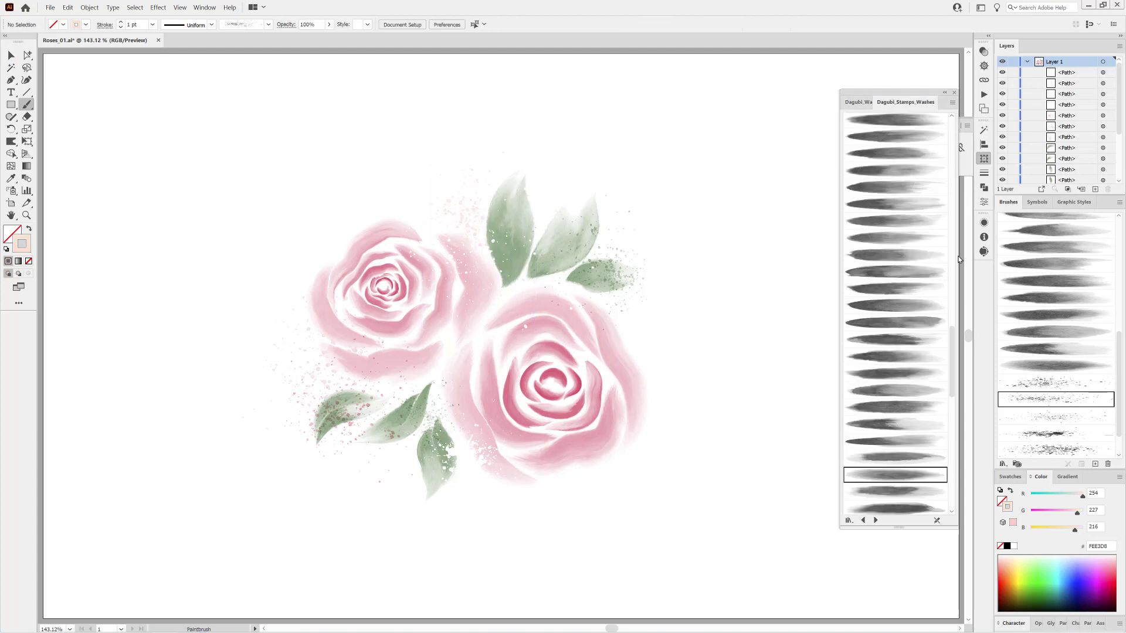
drag(955, 370, 957, 517)
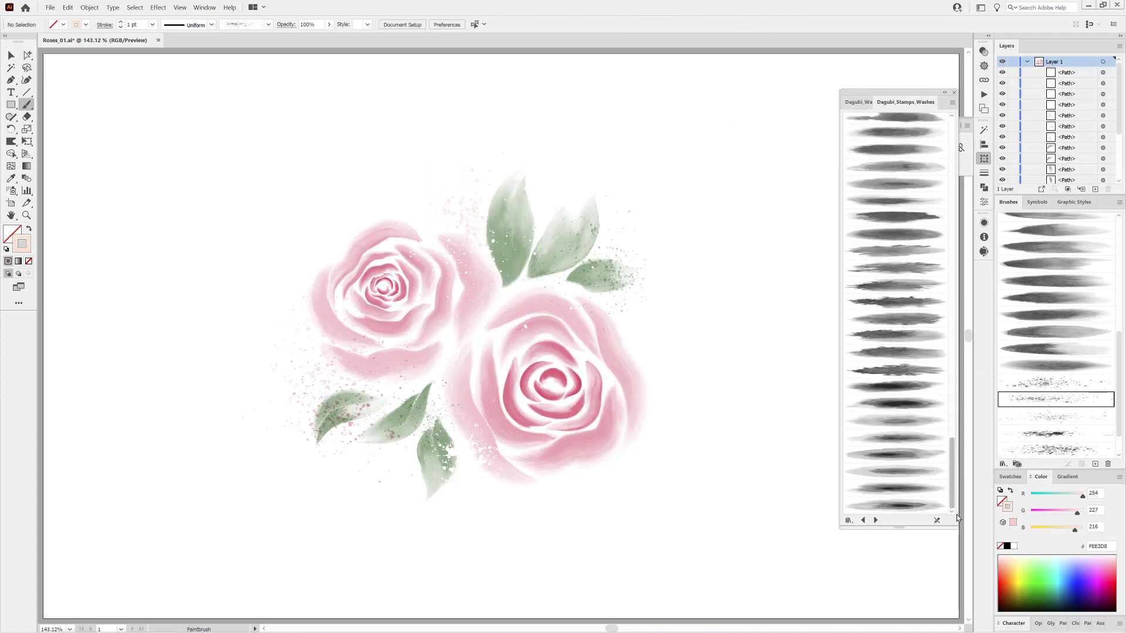
click(913, 439)
click(1008, 477)
click(1021, 532)
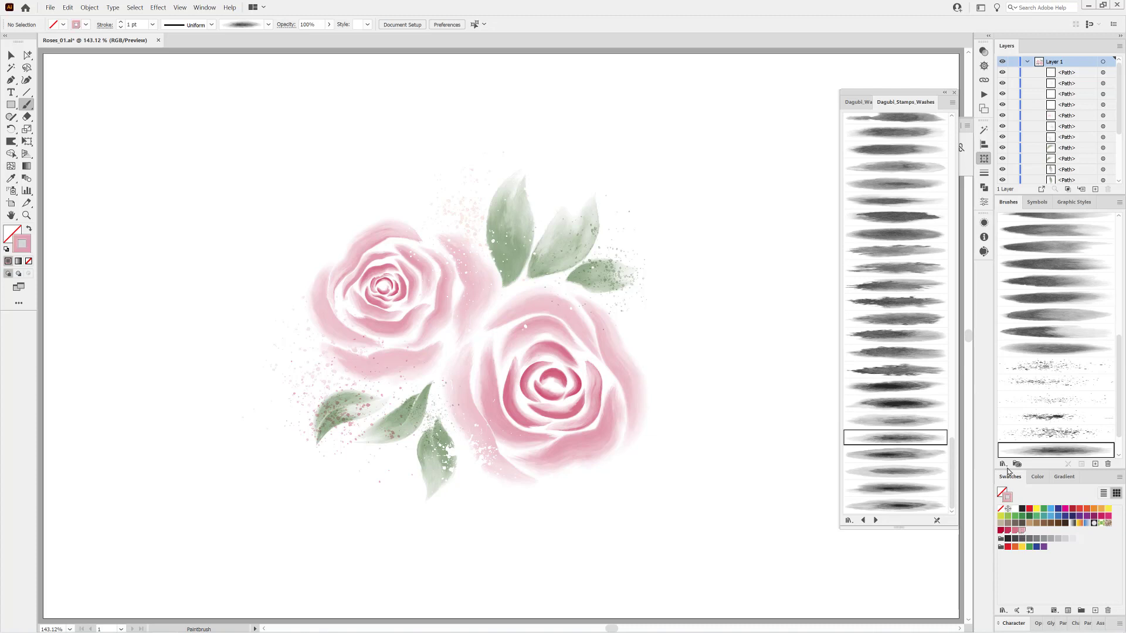
click(984, 54)
click(152, 25)
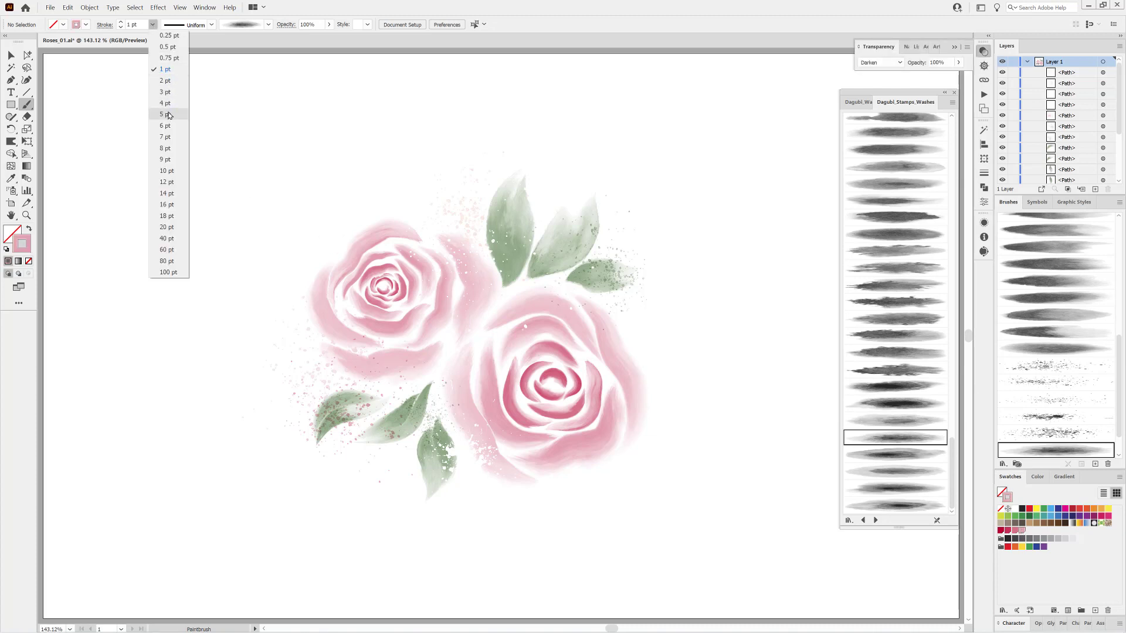
click(165, 113)
drag(336, 238, 474, 344)
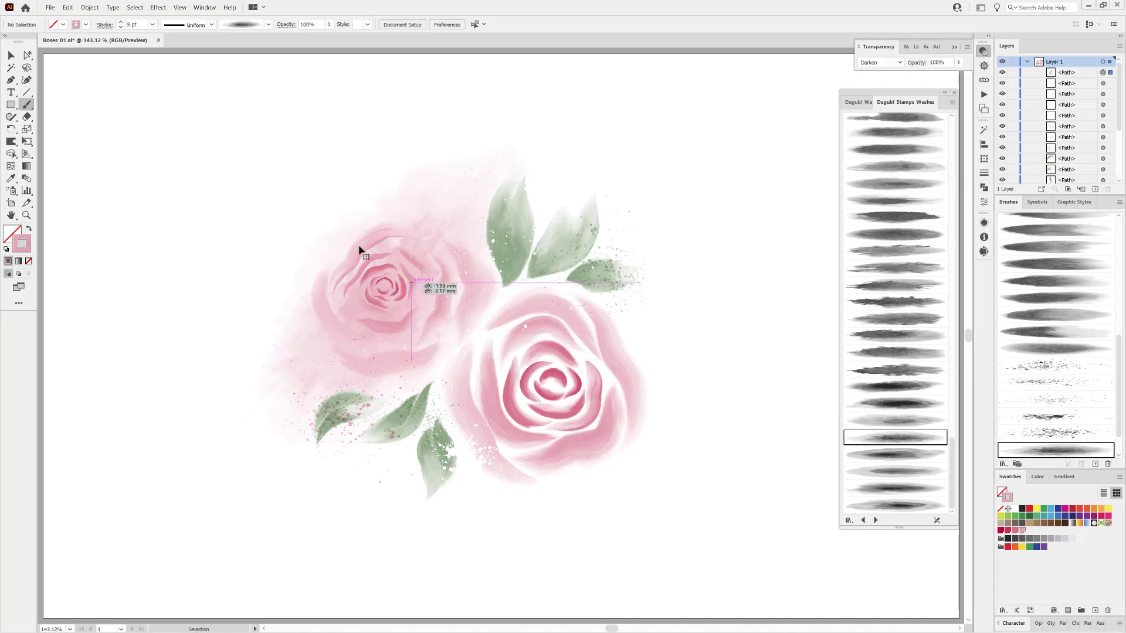
Reduce the smaller rose's wash to 3 pt and 68% opacity, and paint a matching wash down over the larger rose
click(121, 28)
click(121, 27)
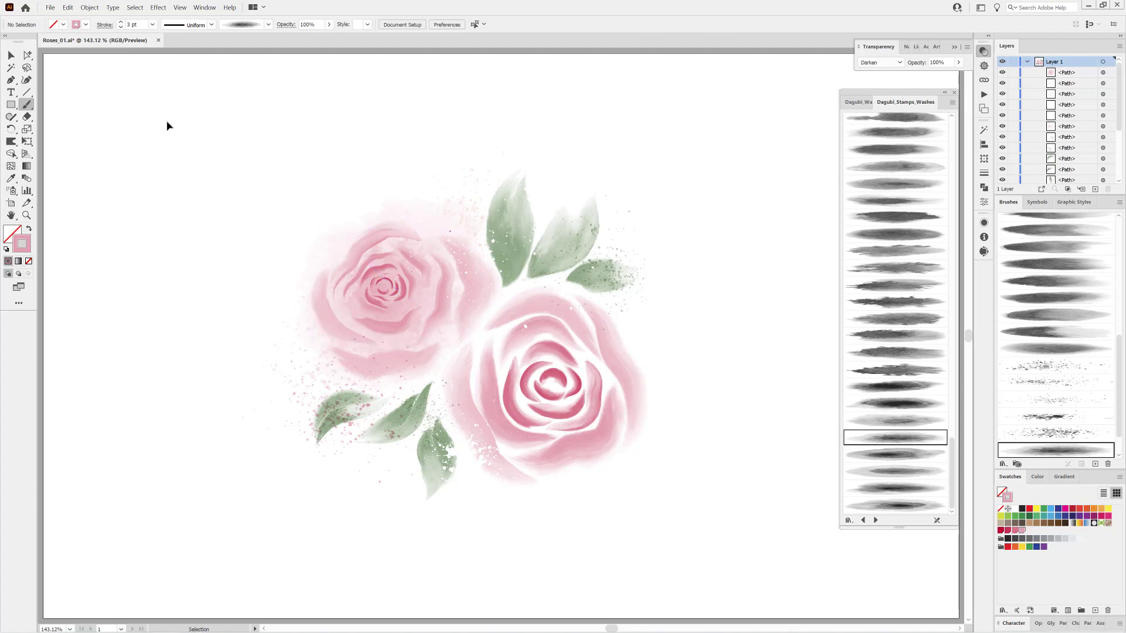
click(329, 24)
drag(329, 37, 315, 38)
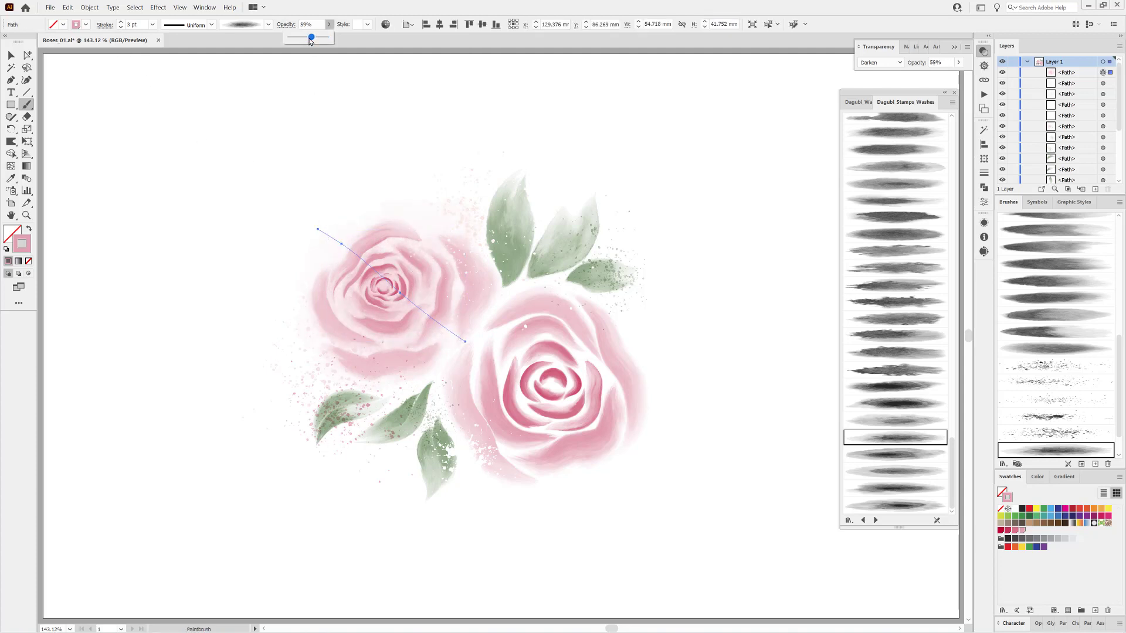
ctrl+click(252, 151)
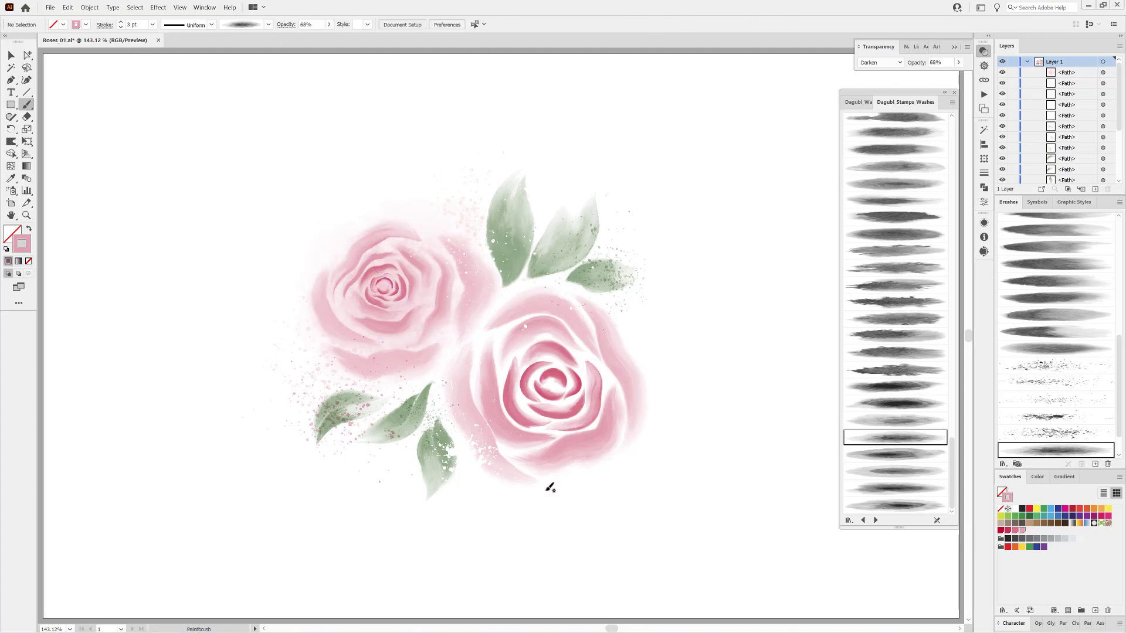
ctrl+click(582, 381)
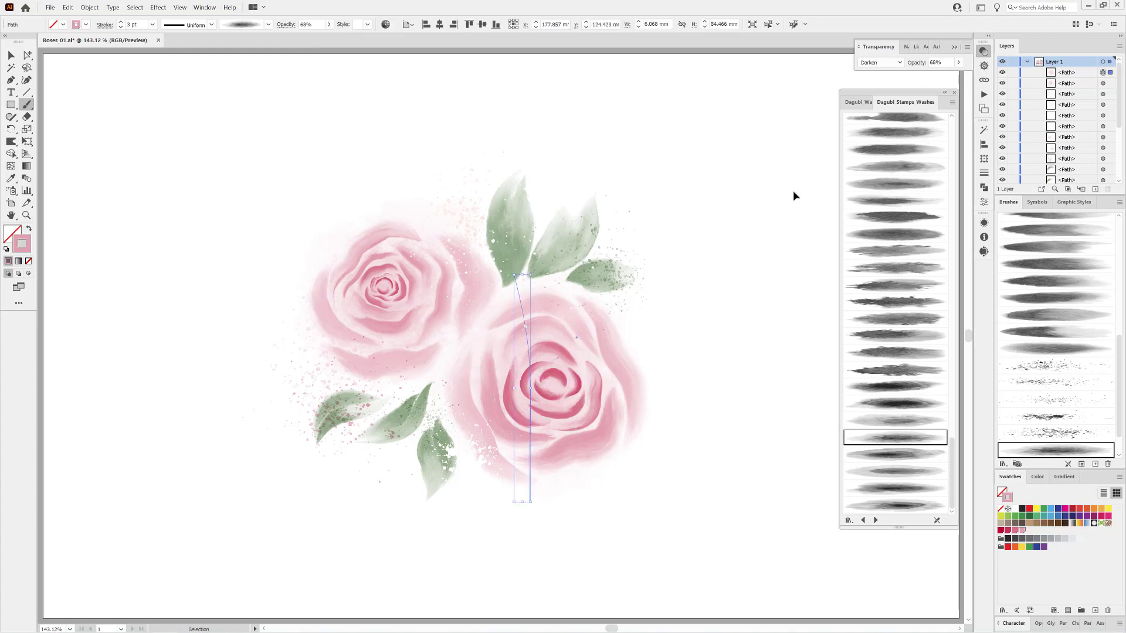